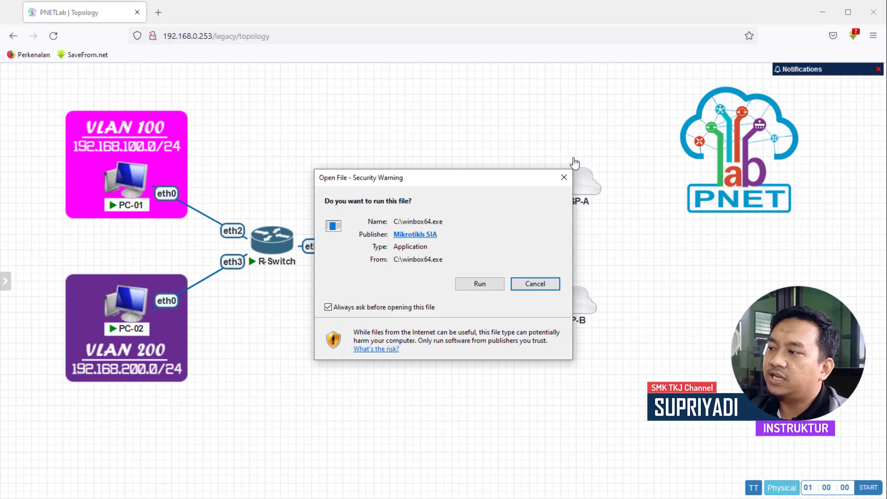
Run WinBox, refresh the neighbour list, and connect to the R-Gateway router as admin with an empty password
{"action": "left_click", "coordinate": [490, 285]}
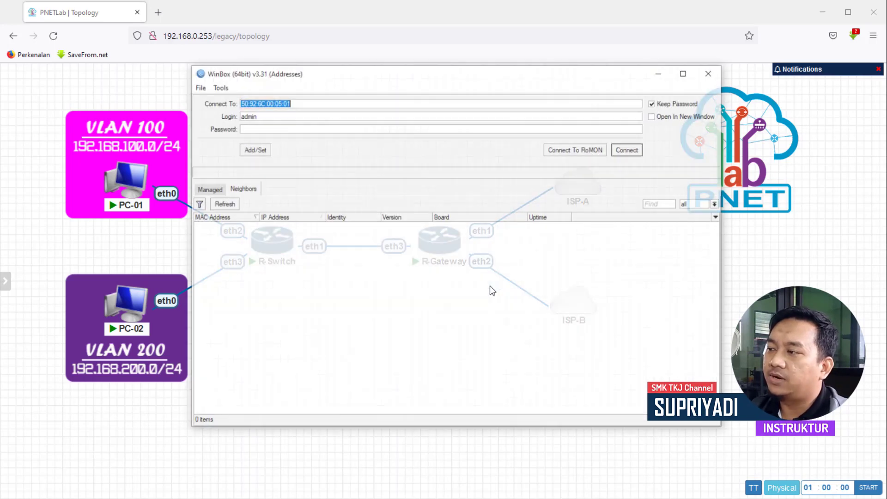
{"action": "left_click", "coordinate": [221, 204]}
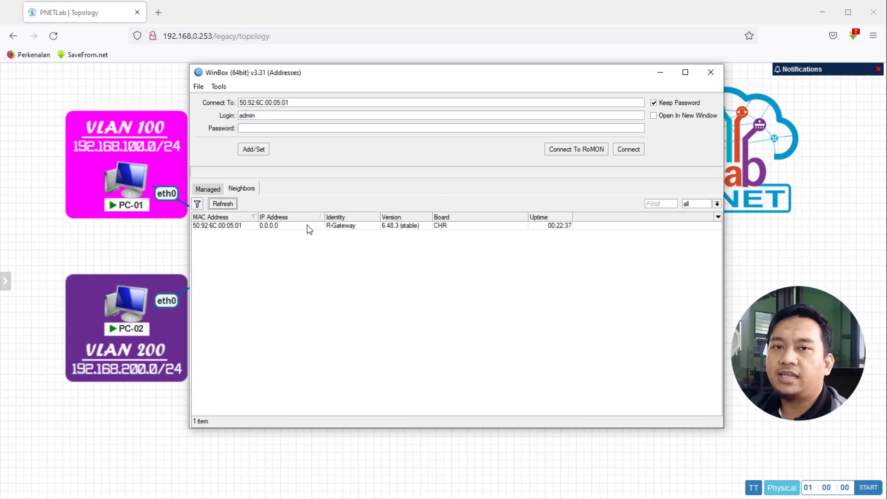
{"action": "double_click", "coordinate": [446, 224]}
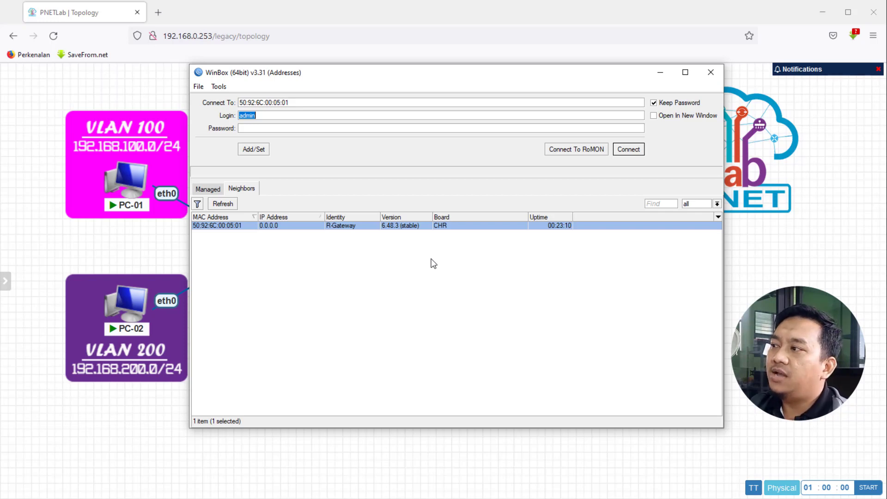
{"action": "left_click", "coordinate": [266, 116]}
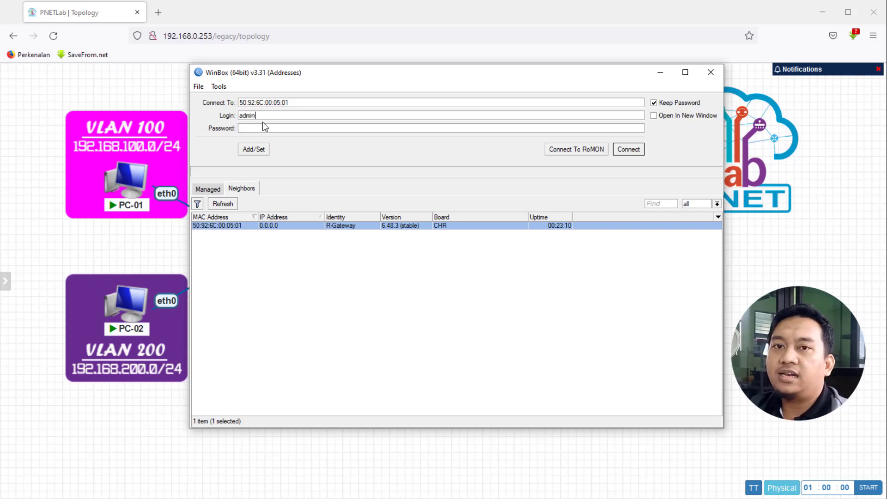
{"action": "left_click", "coordinate": [253, 128]}
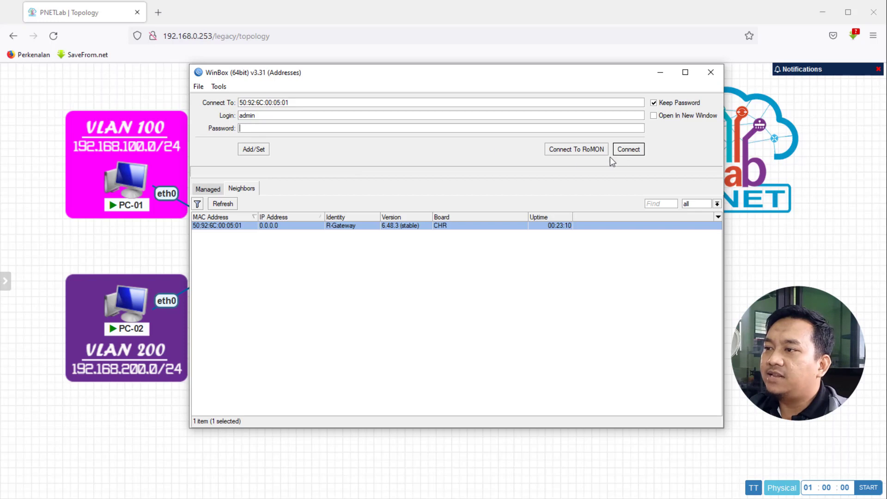
{"action": "left_click", "coordinate": [637, 149]}
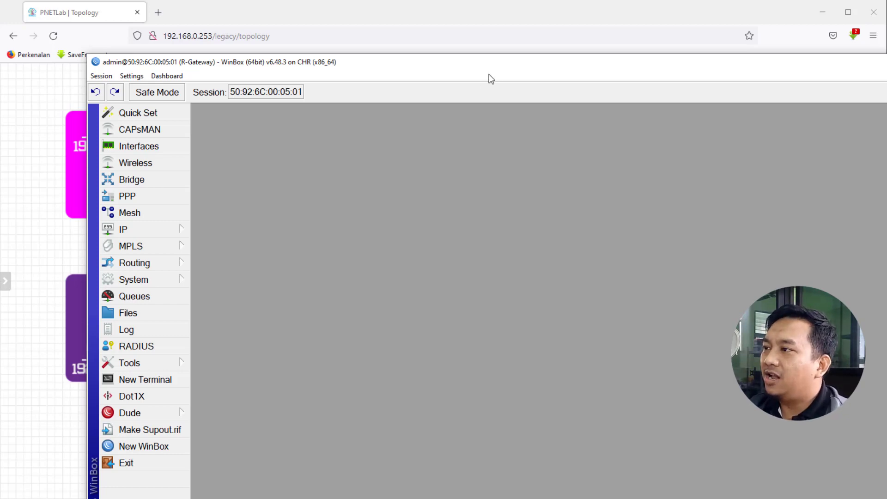
{"action": "left_click_drag", "start_coordinate": [466, 66], "coordinate": [392, 17]}
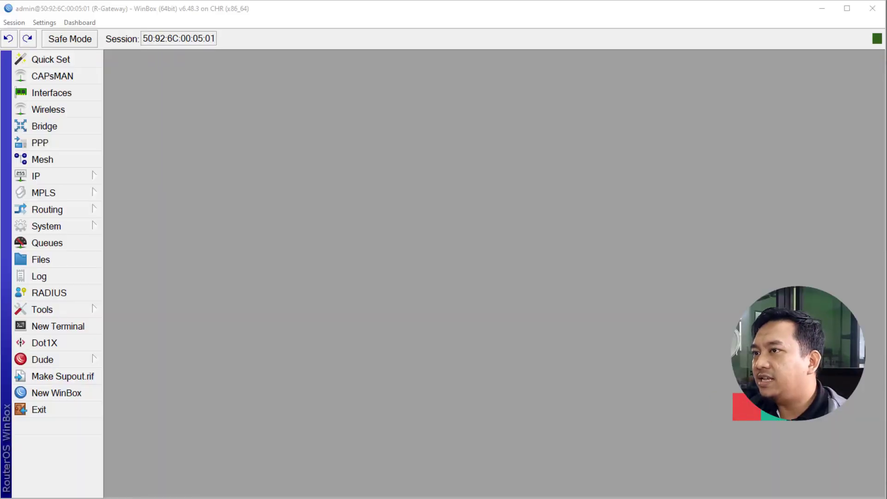
{"action": "left_click", "coordinate": [822, 10]}
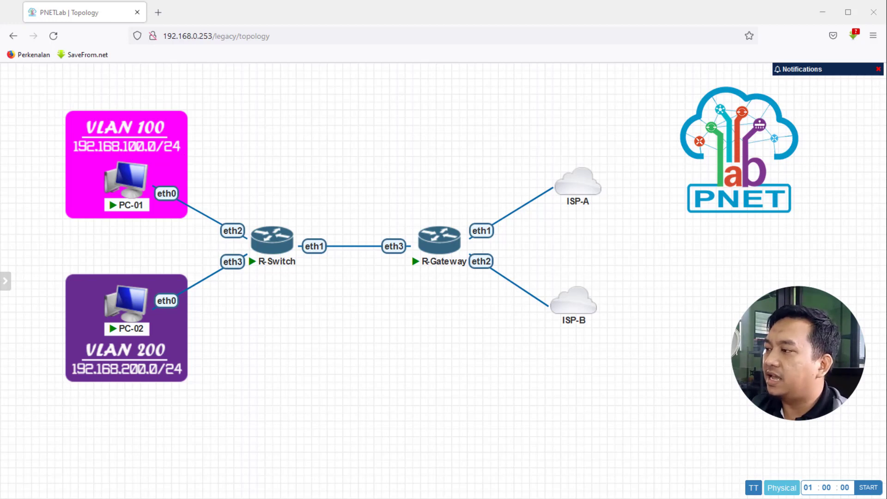
{"action": "left_click", "coordinate": [262, 424]}
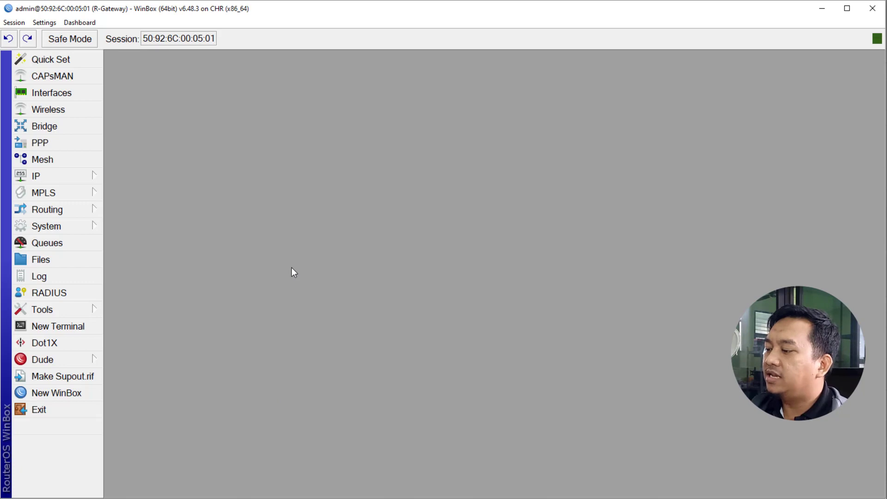
Start a new firewall mangle rule and set its chain to prerouting
{"action": "left_click", "coordinate": [79, 180]}
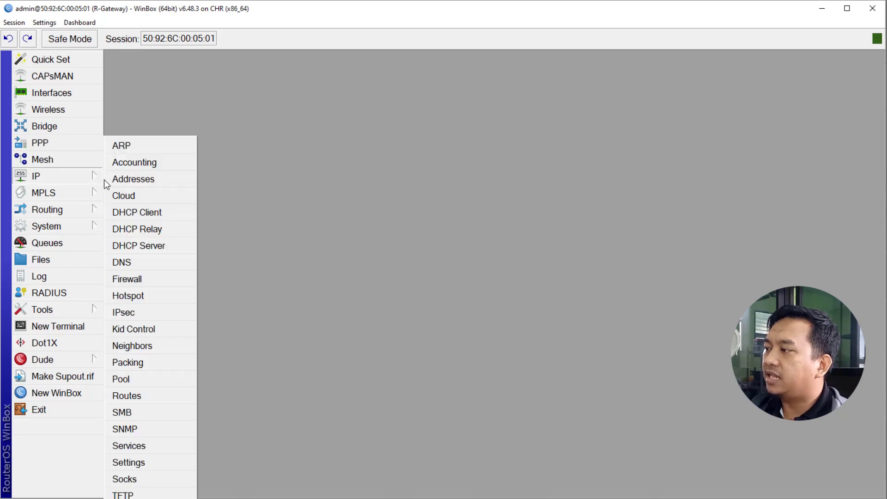
{"action": "left_click", "coordinate": [150, 277]}
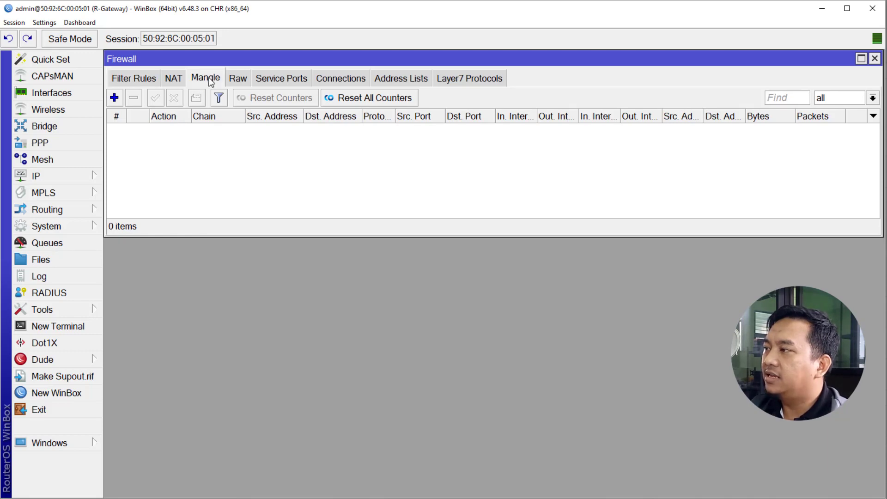
{"action": "left_click", "coordinate": [115, 99]}
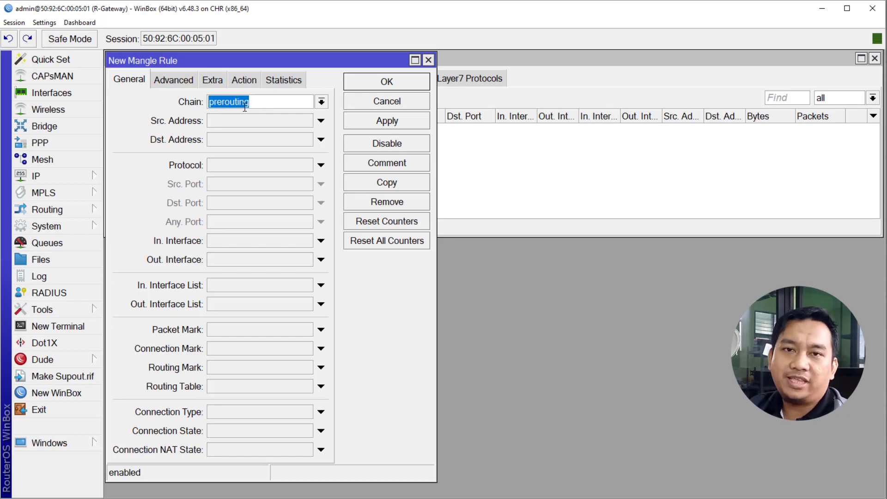
{"action": "left_click", "coordinate": [321, 102]}
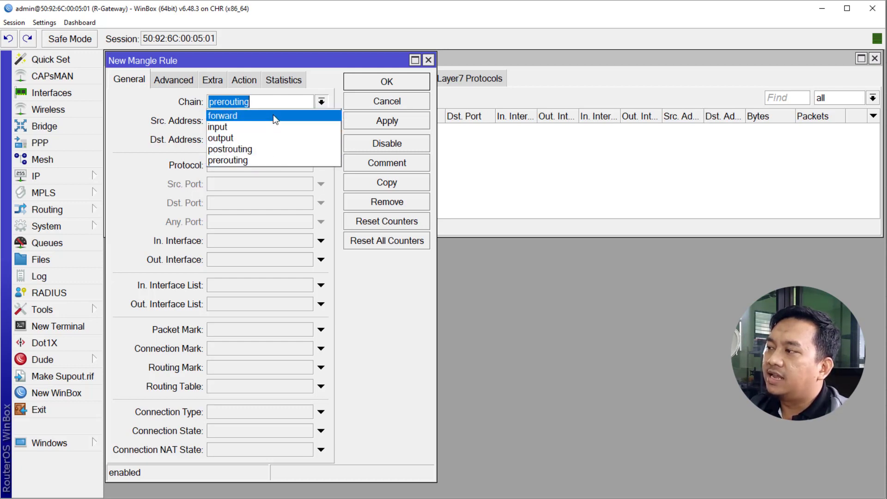
{"action": "left_click", "coordinate": [249, 160]}
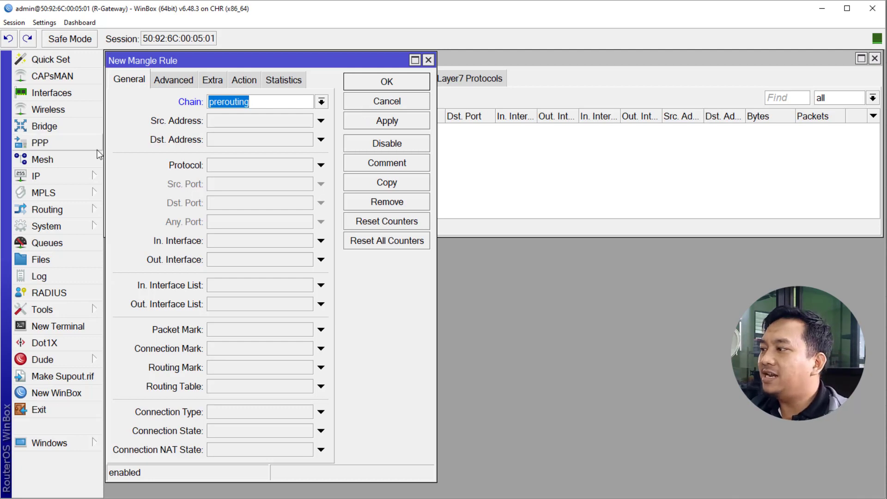
Set the mangle rule's source address to 192.168.100.0/24
{"action": "left_click", "coordinate": [228, 121]}
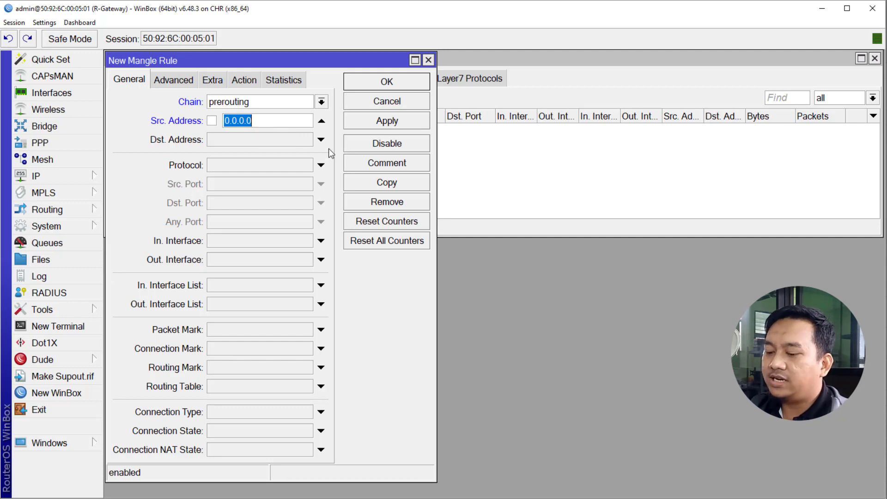
{"action": "type", "text": "192.168."}
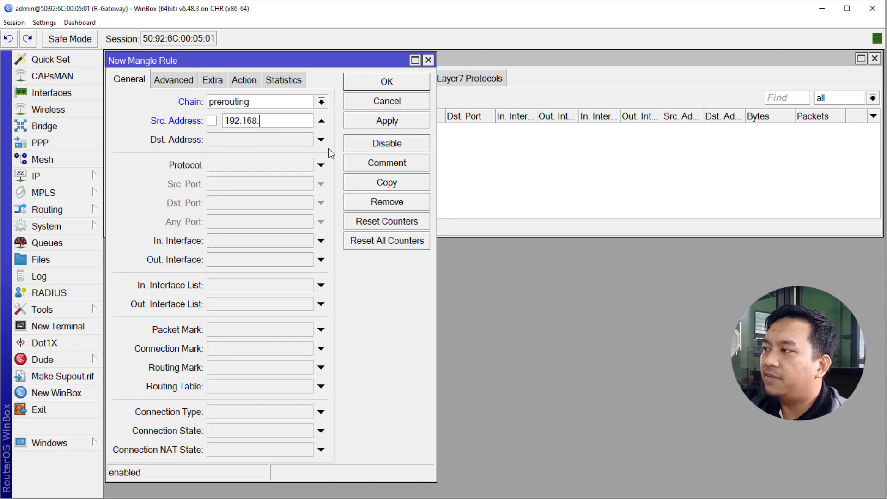
{"action": "type", "text": "100.0"}
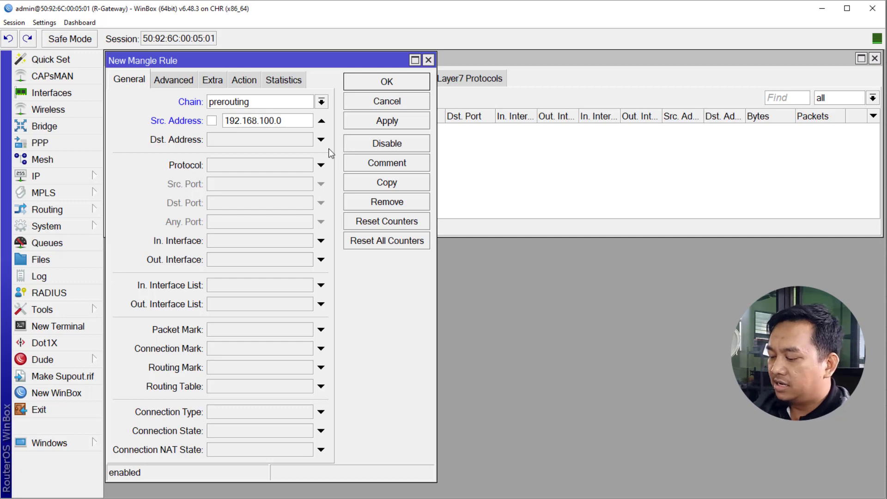
{"action": "type", "text": "/24"}
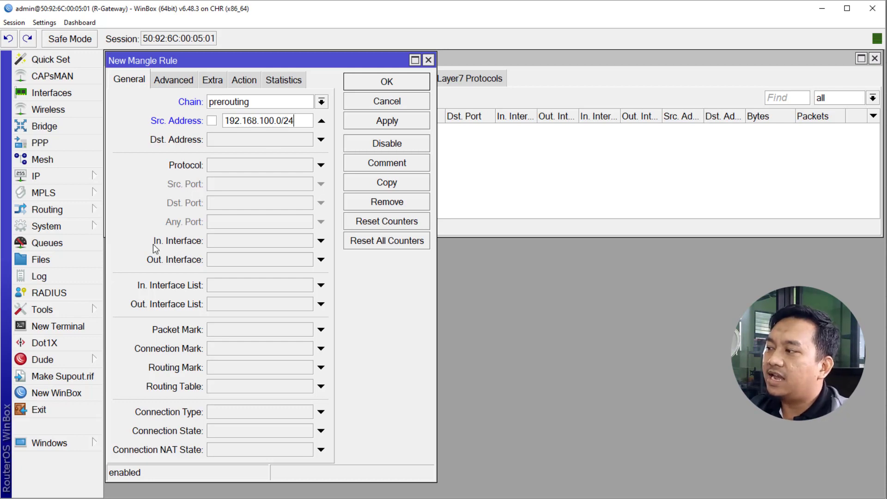
{"action": "left_click", "coordinate": [321, 241]}
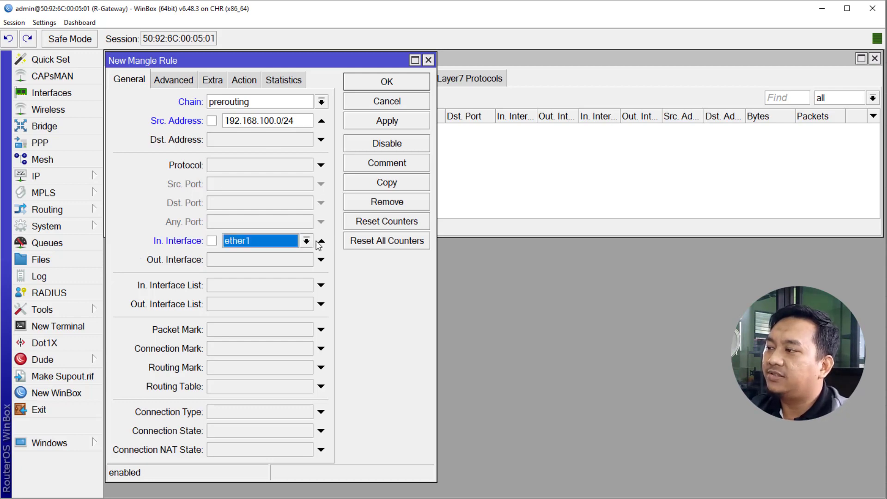
{"action": "left_click", "coordinate": [305, 241]}
{"action": "left_click", "coordinate": [283, 252]}
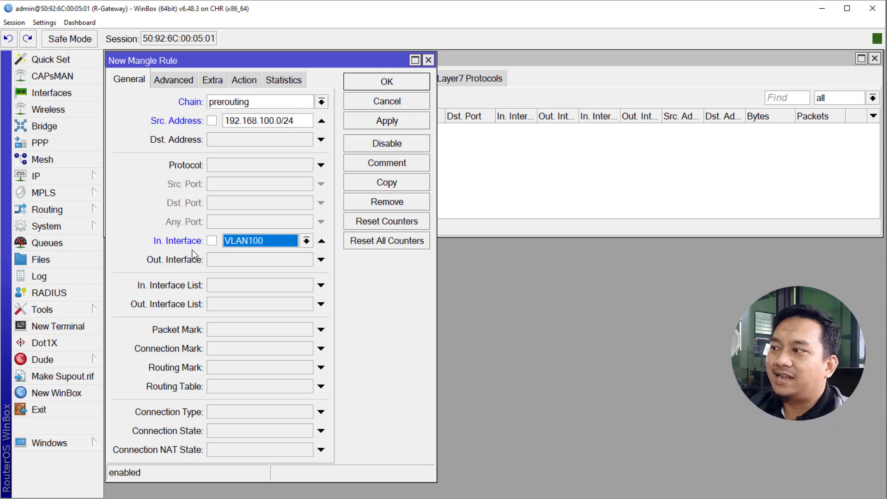
{"action": "left_click", "coordinate": [323, 243]}
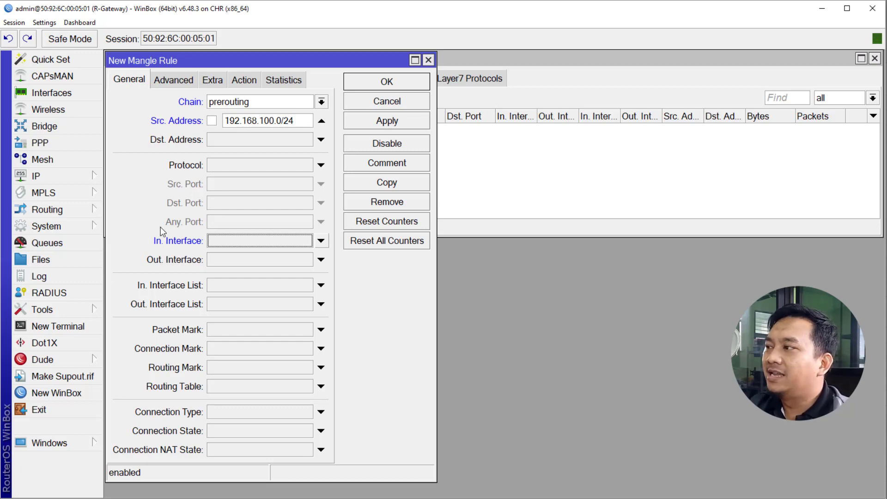
Set the mangle rule's action to mark routing with new routing mark Network-A and passthrough disabled
{"action": "left_click", "coordinate": [246, 82]}
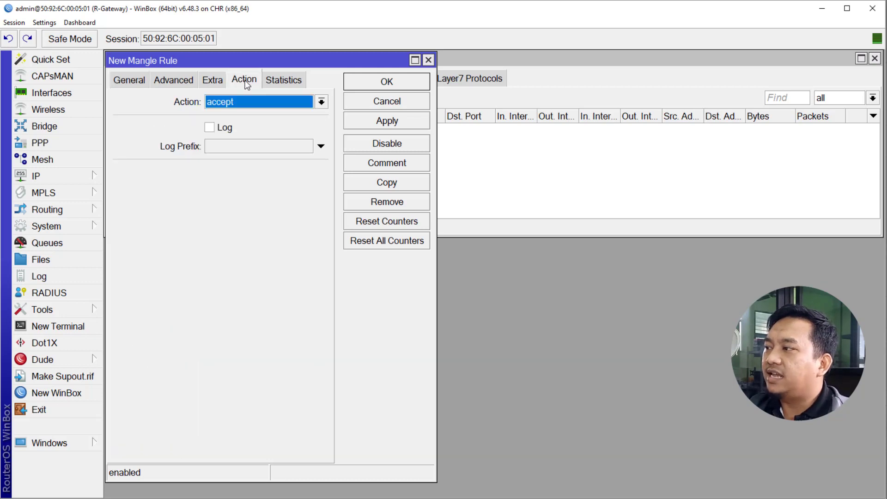
{"action": "left_click", "coordinate": [251, 103]}
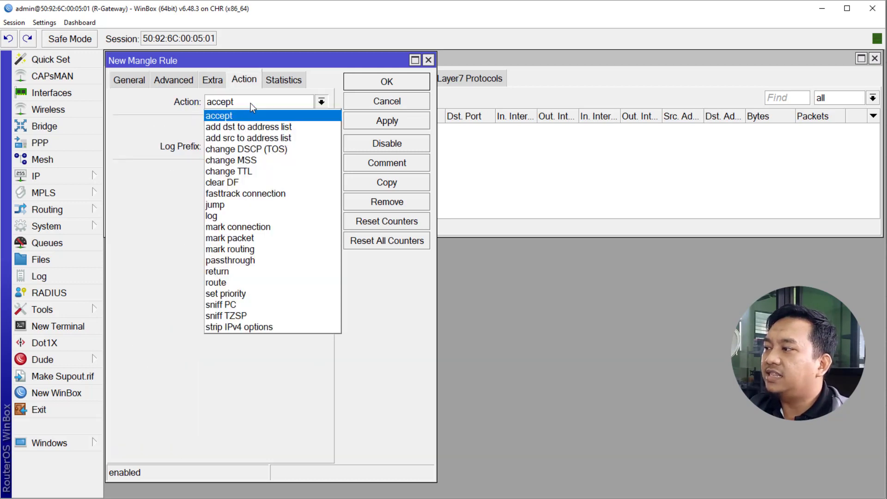
{"action": "left_click", "coordinate": [277, 250]}
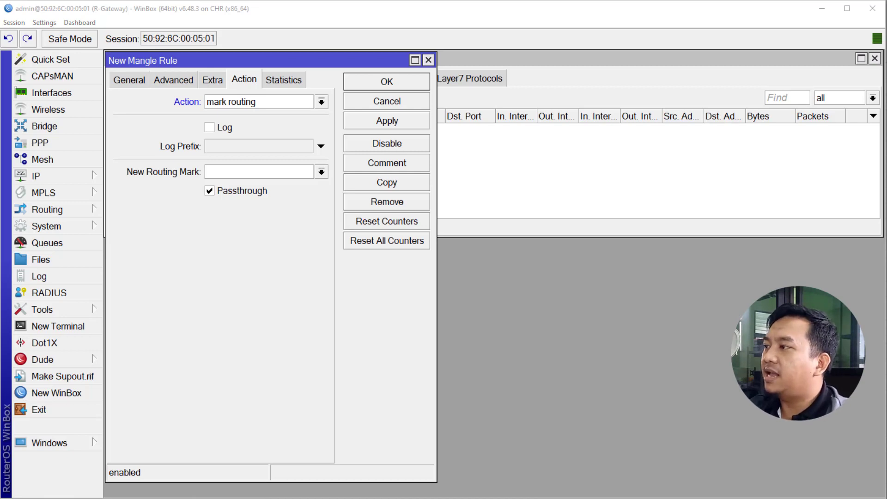
{"action": "left_click", "coordinate": [230, 170]}
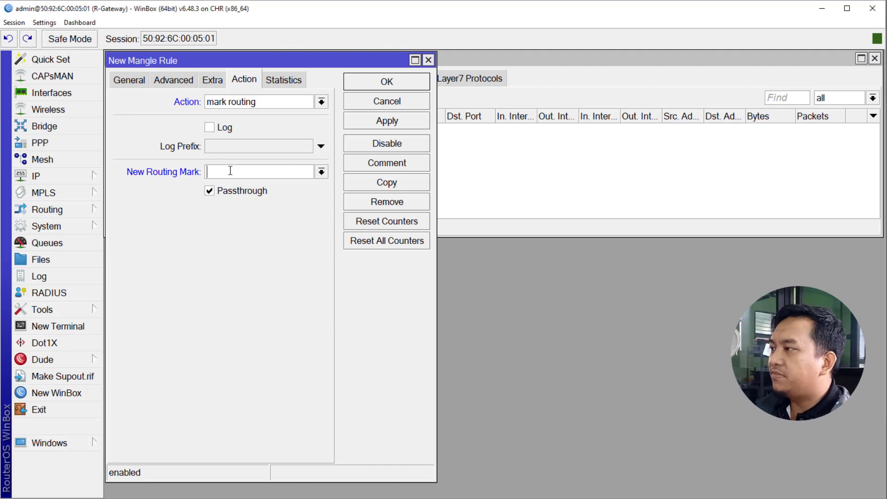
{"action": "type", "text": "Network"}
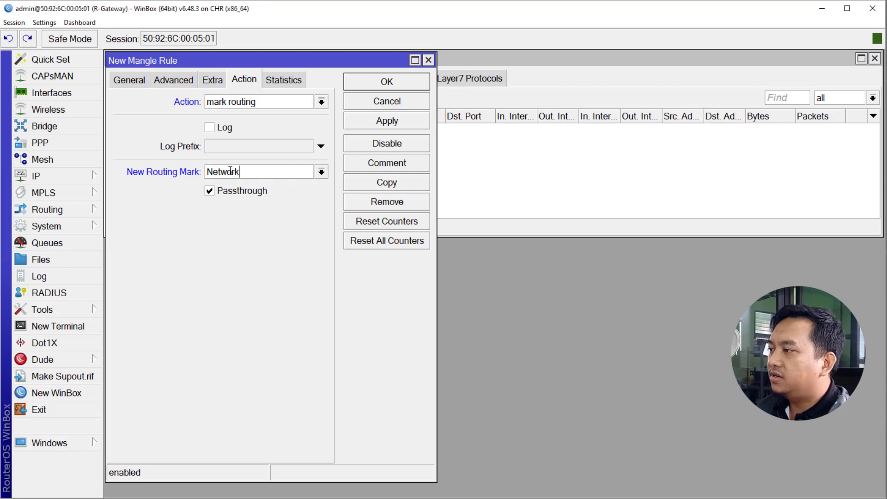
{"action": "type", "text": "-A"}
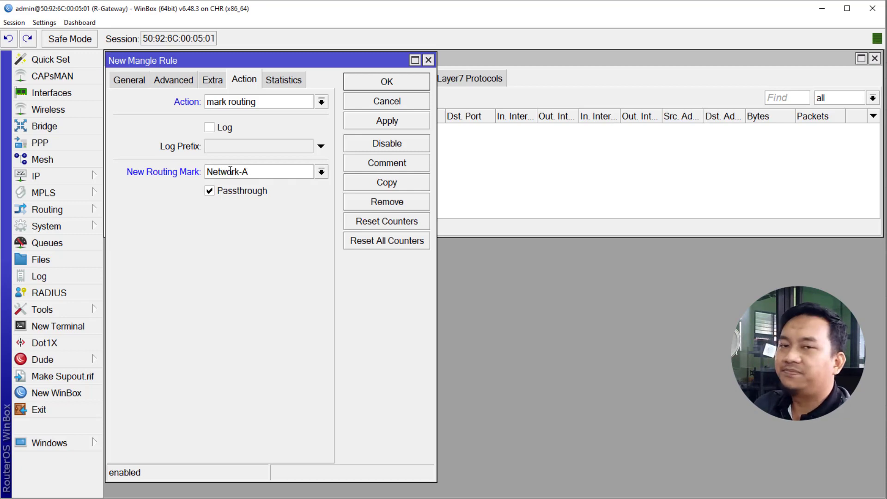
{"action": "left_click", "coordinate": [210, 191]}
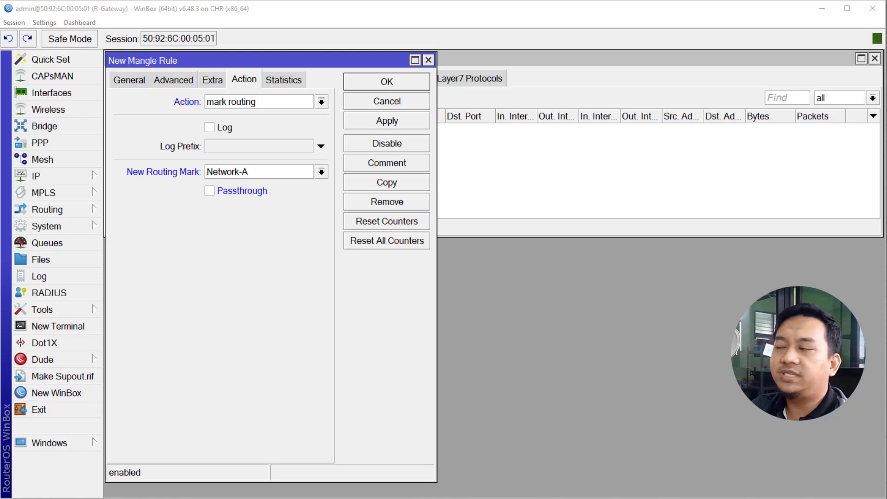
{"action": "left_click", "coordinate": [211, 193]}
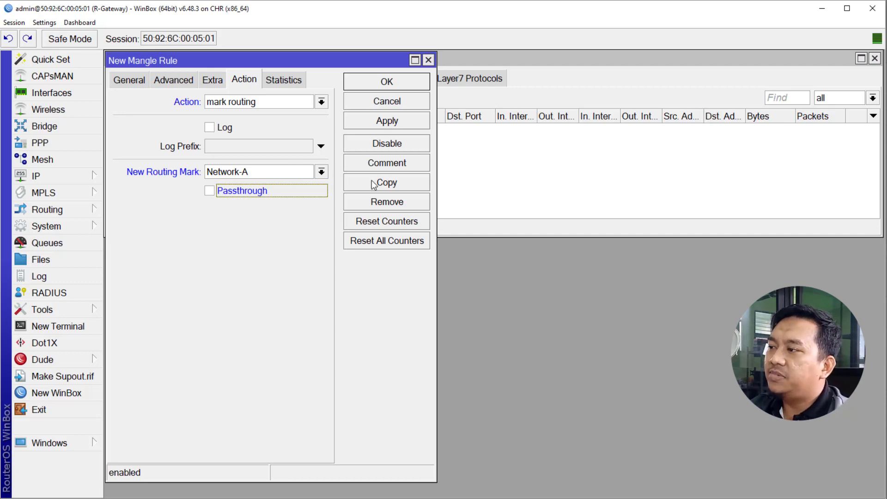
Add the comment "Marking-network-A" to the new mangle rule
{"action": "left_click", "coordinate": [391, 166]}
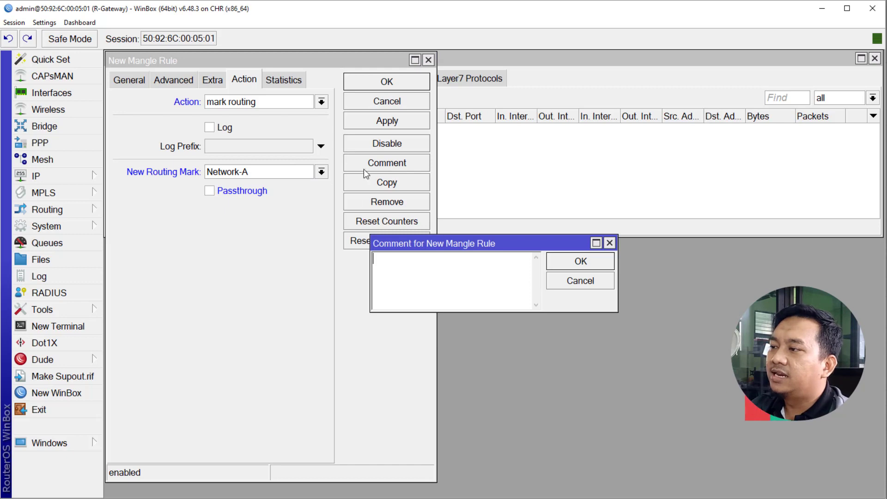
{"action": "left_click", "coordinate": [423, 271]}
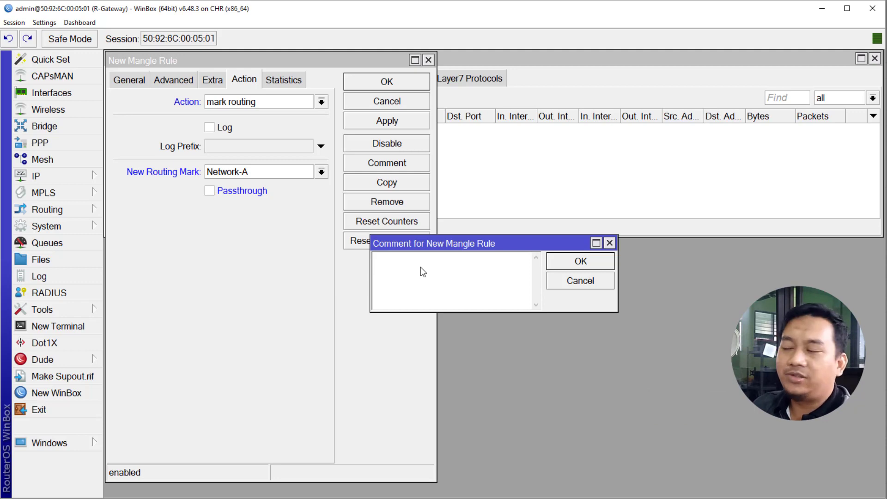
{"action": "type", "text": "Ma"}
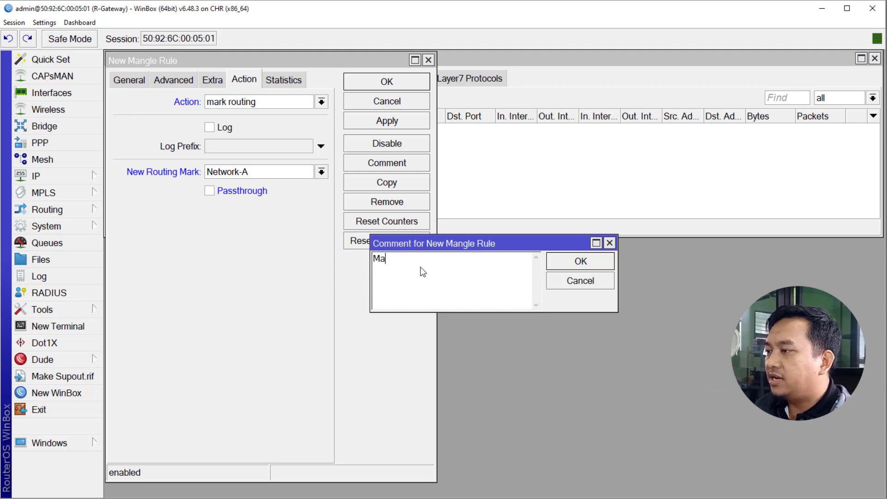
{"action": "type", "text": "rking-"}
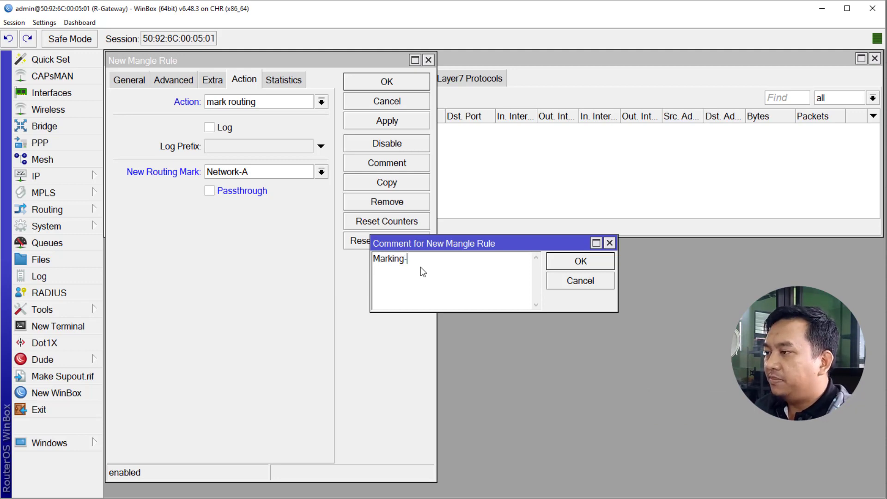
{"action": "type", "text": "network-A"}
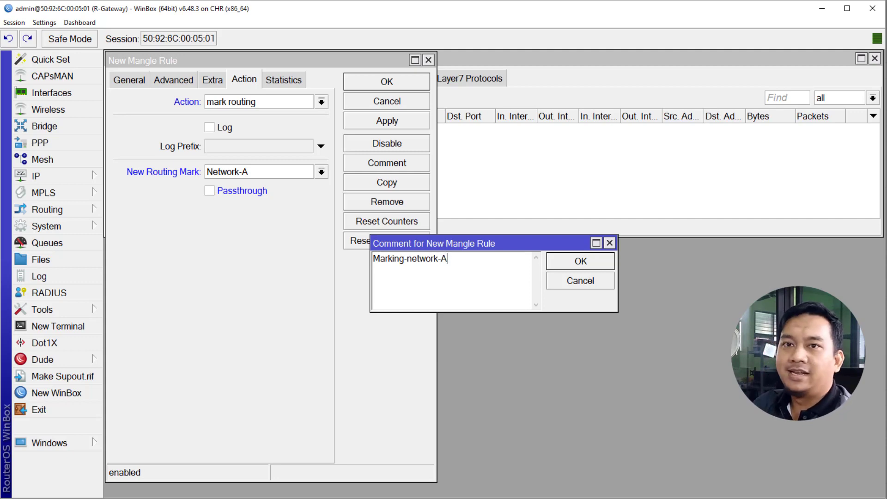
{"action": "left_click", "coordinate": [587, 266]}
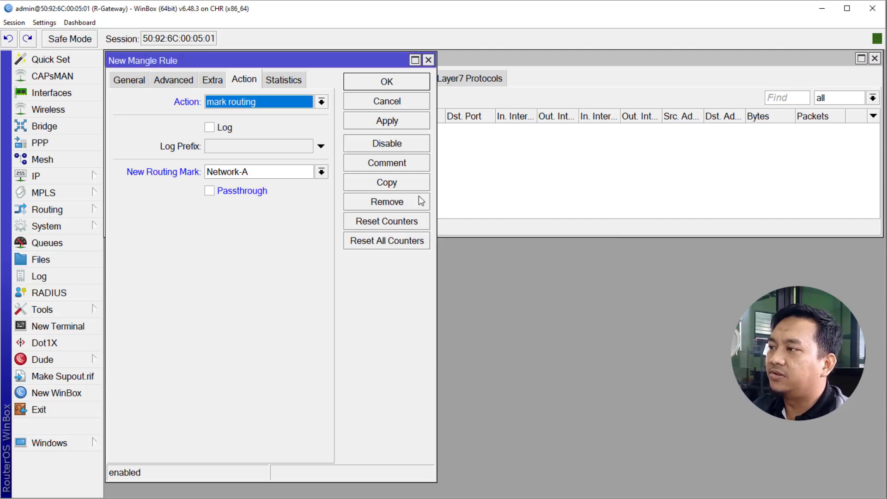
Apply and save the Network-A mangle rule, select it in the mangle list, and close the Firewall window
{"action": "left_click", "coordinate": [393, 121]}
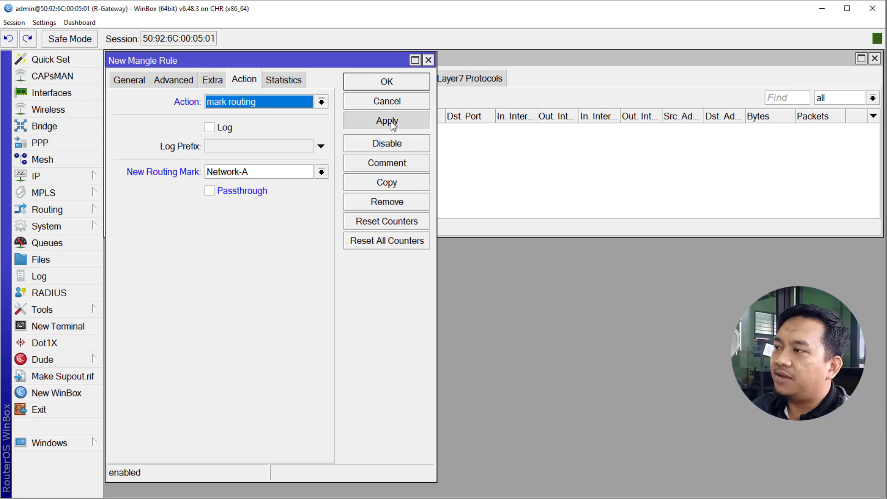
{"action": "left_click", "coordinate": [388, 84]}
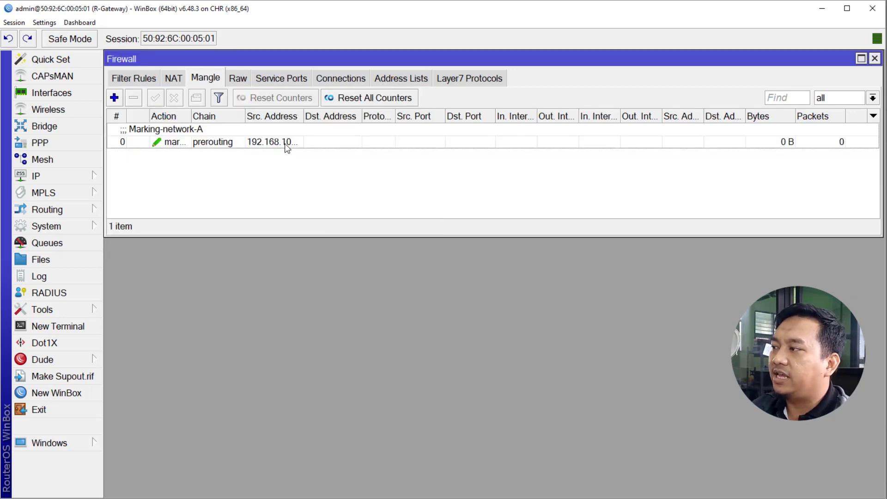
{"action": "left_click", "coordinate": [185, 139]}
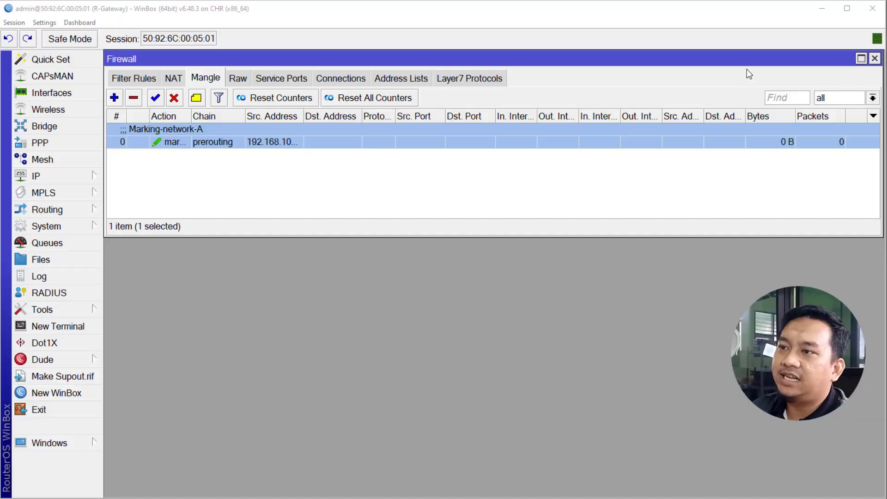
{"action": "left_click", "coordinate": [876, 59]}
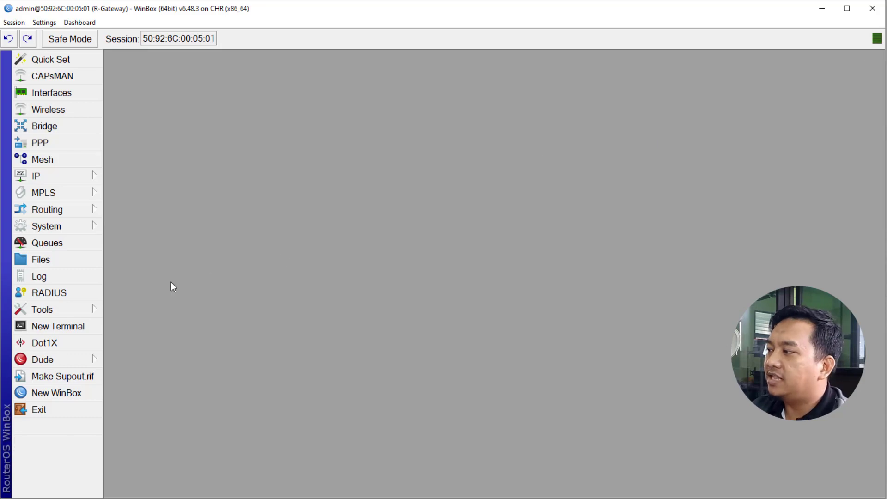
Open a new terminal and begin the command "ip firewall mangle add chain=prerouting"
{"action": "left_click", "coordinate": [62, 328]}
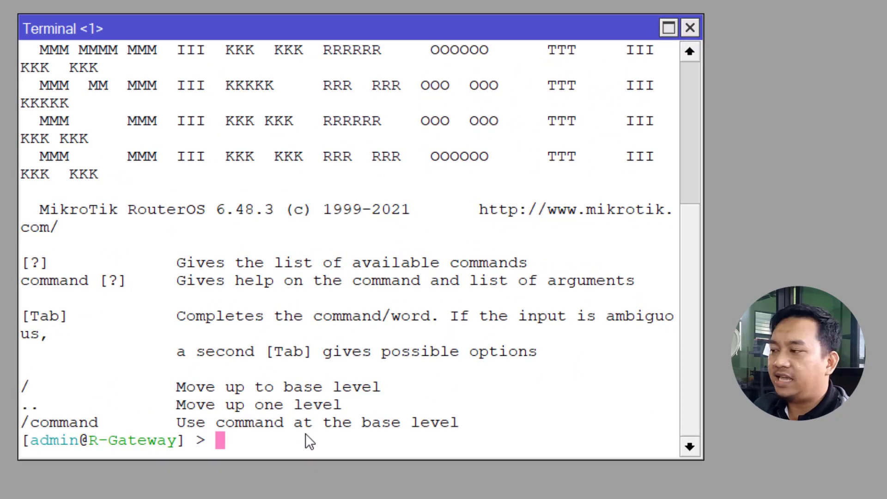
{"action": "type", "text": "ip fi"}
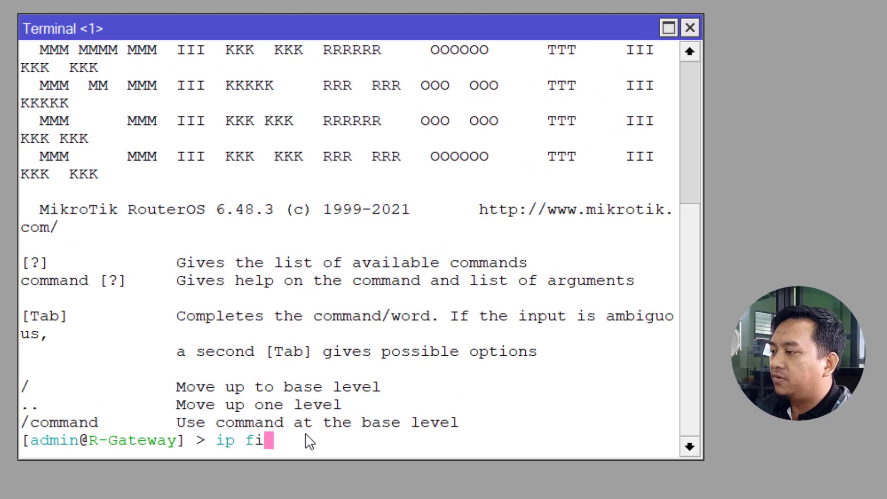
{"action": "key", "text": "Tab"}
{"action": "type", "text": "ma"}
{"action": "key", "text": "Tab"}
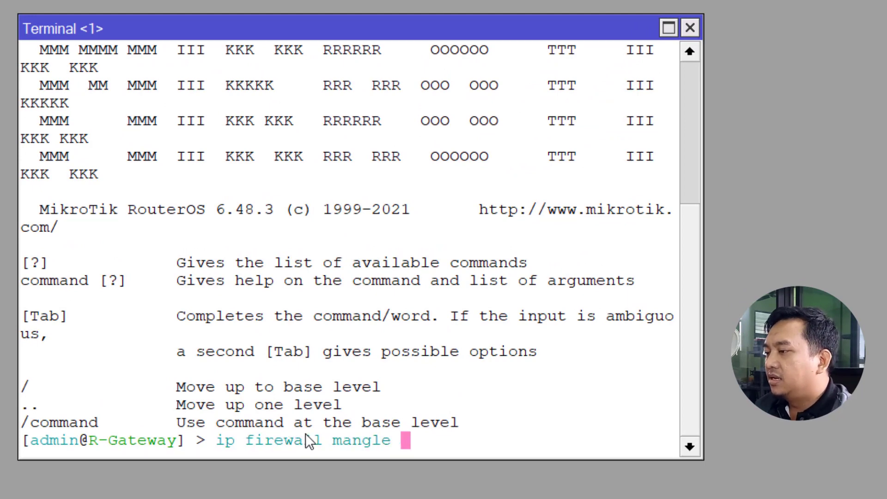
{"action": "type", "text": "ad"}
{"action": "key", "text": "Tab"}
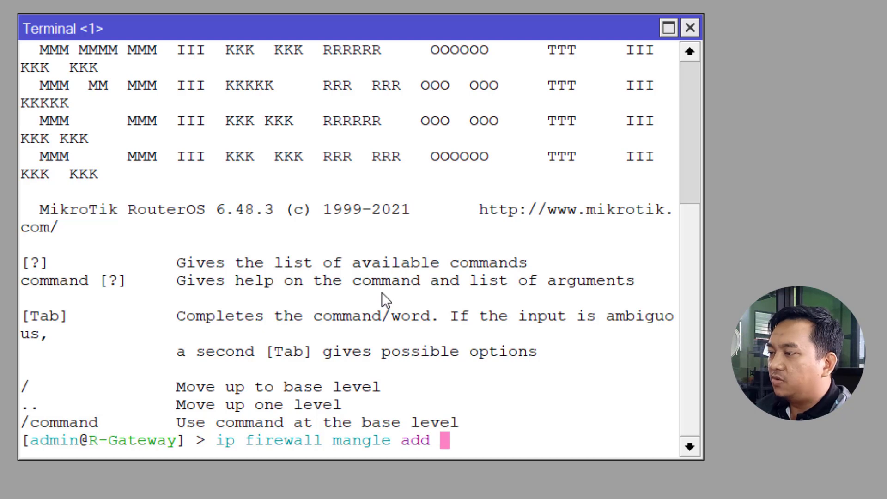
{"action": "type", "text": "ch"}
{"action": "key", "text": "Tab"}
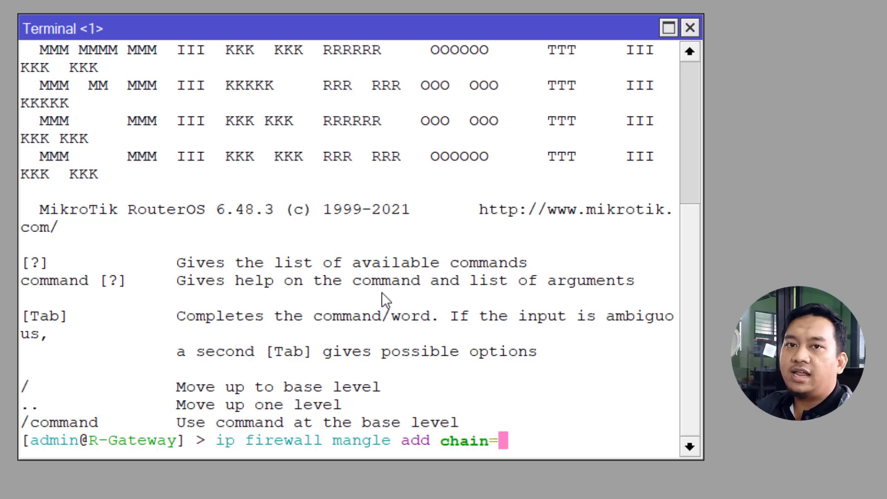
{"action": "type", "text": "pre"}
{"action": "key", "text": "Tab"}
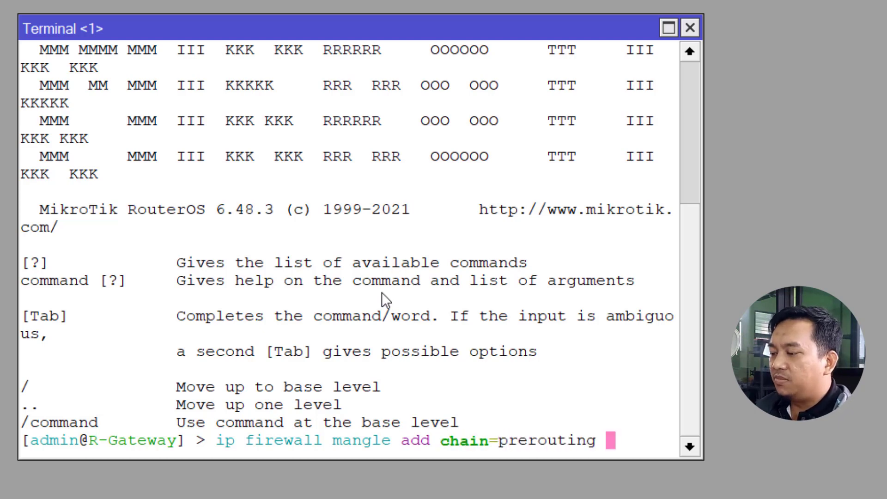
Add the source address parameter src-address=192.168.200.0/24 to the mangle command
{"action": "type", "text": "src-ad"}
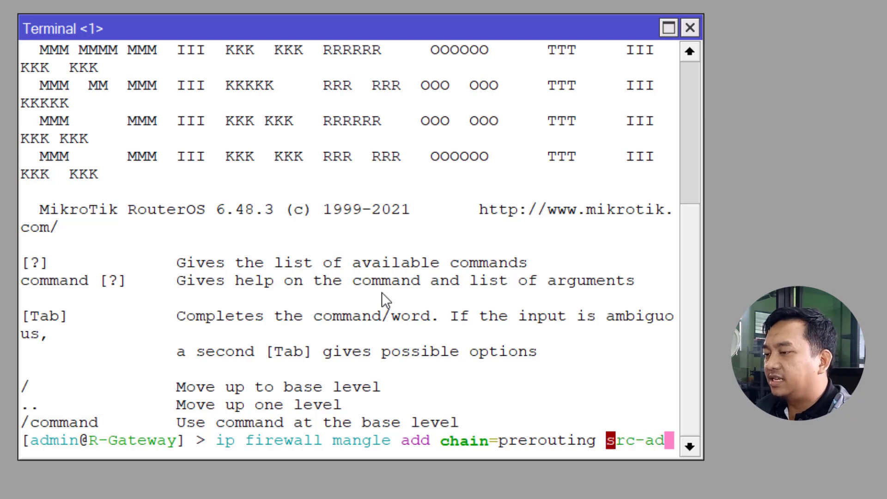
{"action": "key", "text": "Tab"}
{"action": "type", "text": "="}
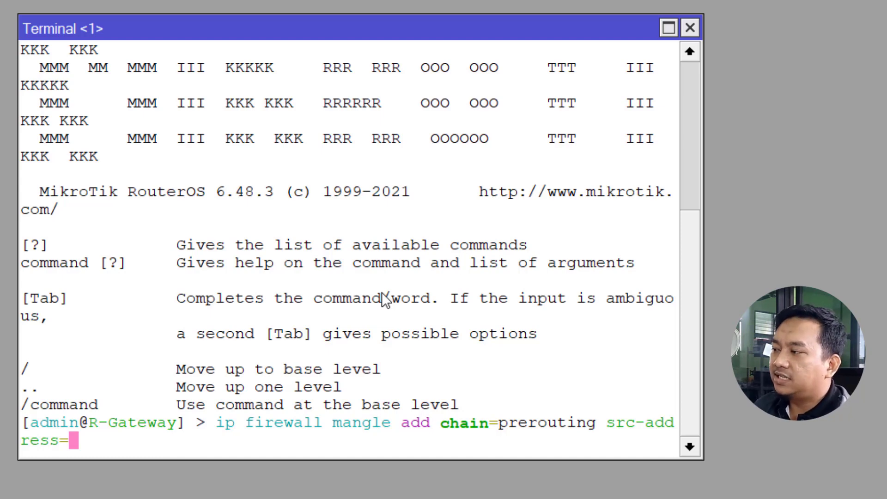
{"action": "type", "text": "19"}
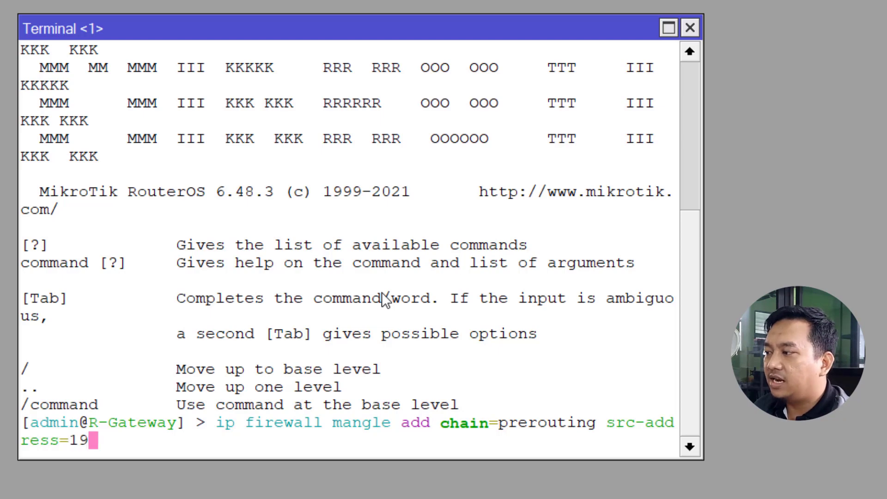
{"action": "type", "text": "2.168."}
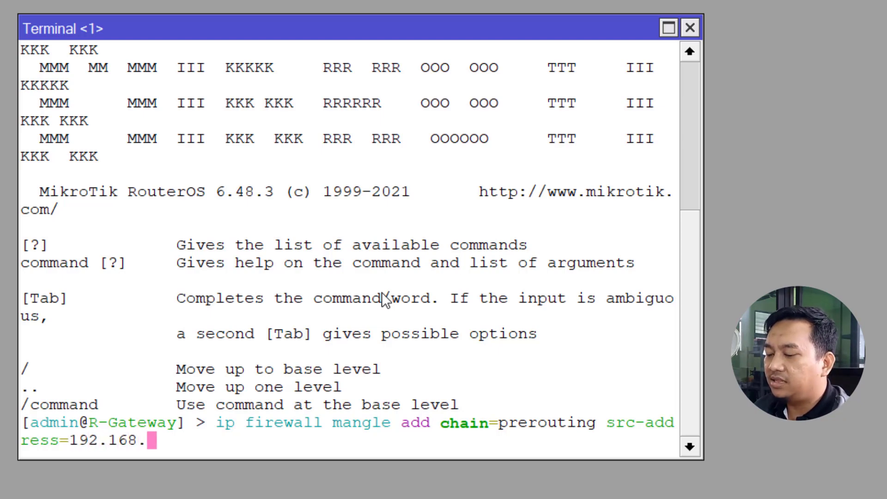
{"action": "type", "text": "200.0"}
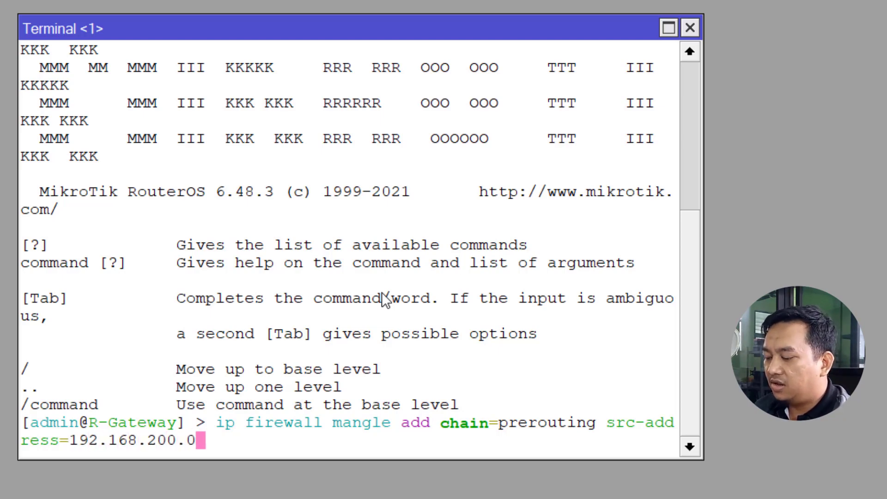
{"action": "type", "text": "/24"}
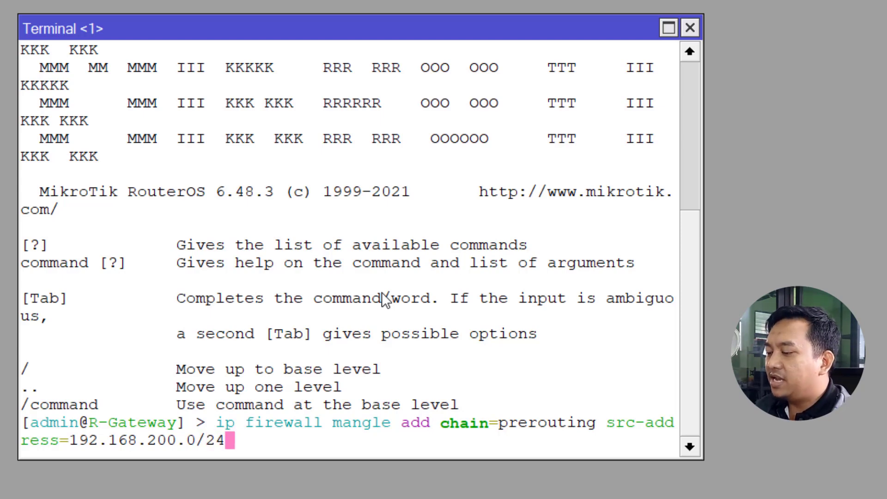
Extend the mangle command with action=mark-routing, new-routing-mark=Network-B and passthrough=no
{"action": "type", "text": " action="}
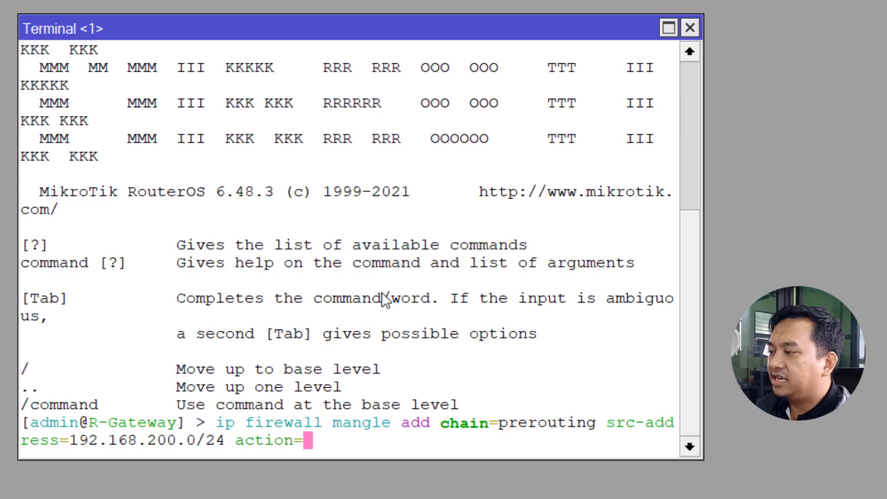
{"action": "type", "text": "mark-routing "}
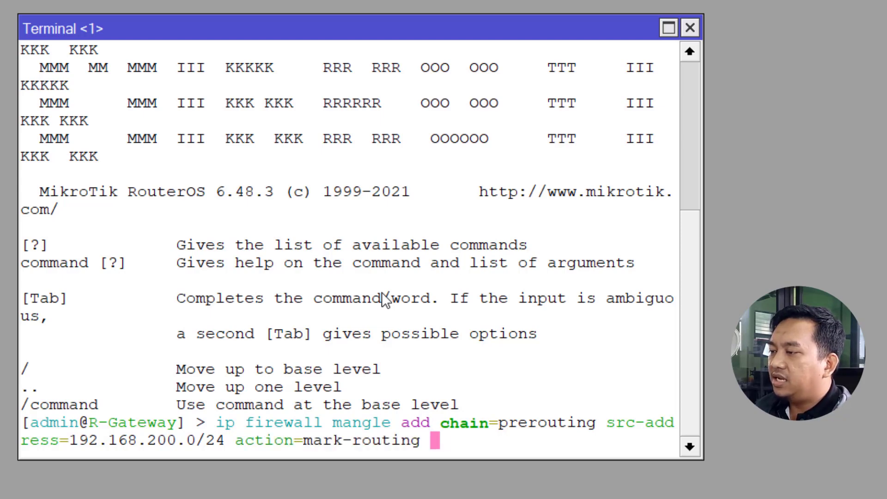
{"action": "type", "text": "new-routing-mark="}
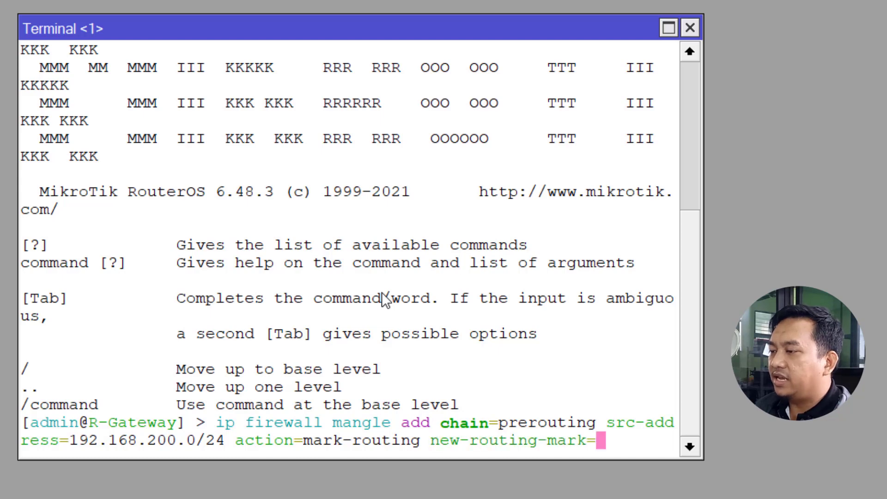
{"action": "type", "text": "Netwo"}
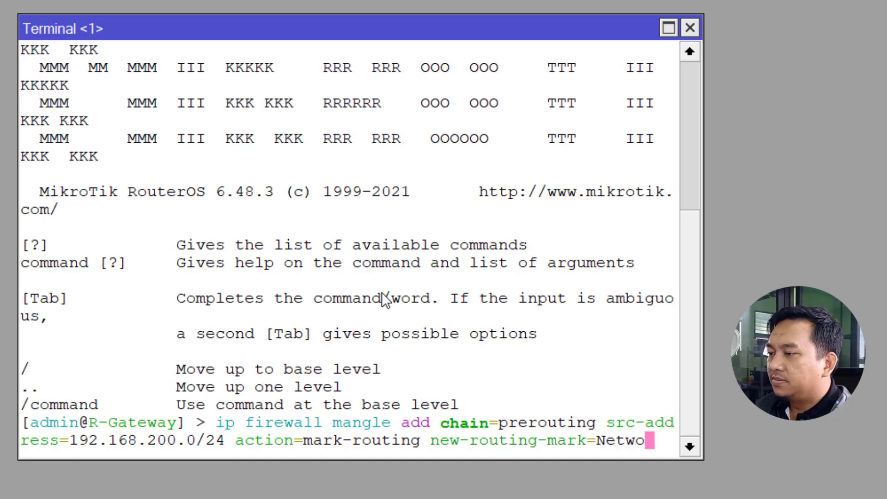
{"action": "type", "text": "rk-B"}
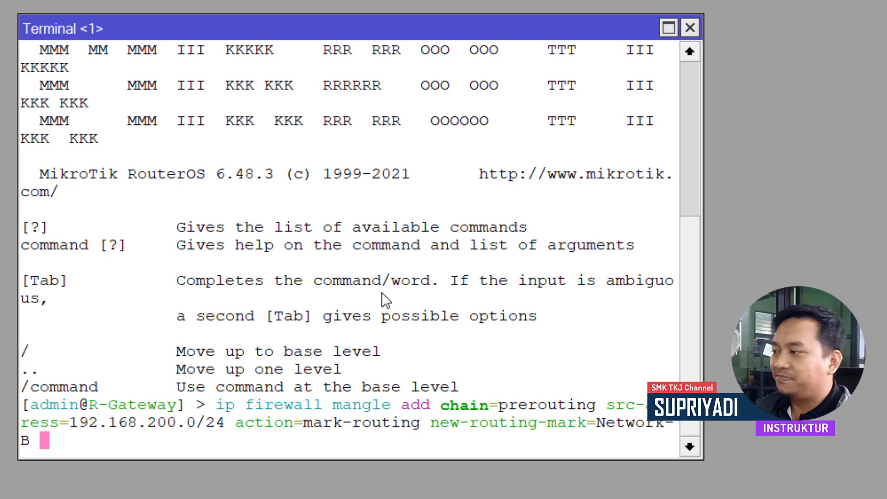
{"action": "type", "text": "pa"}
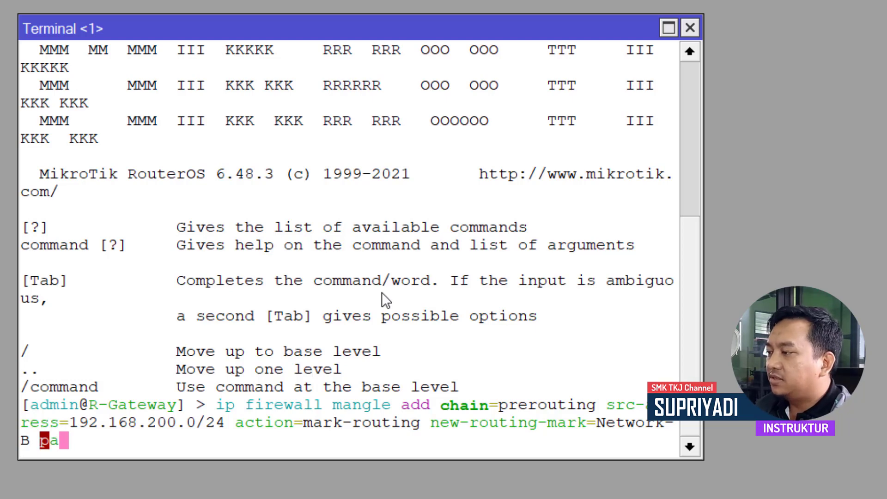
{"action": "type", "text": "s"}
{"action": "key", "text": "Tab"}
{"action": "type", "text": "no"}
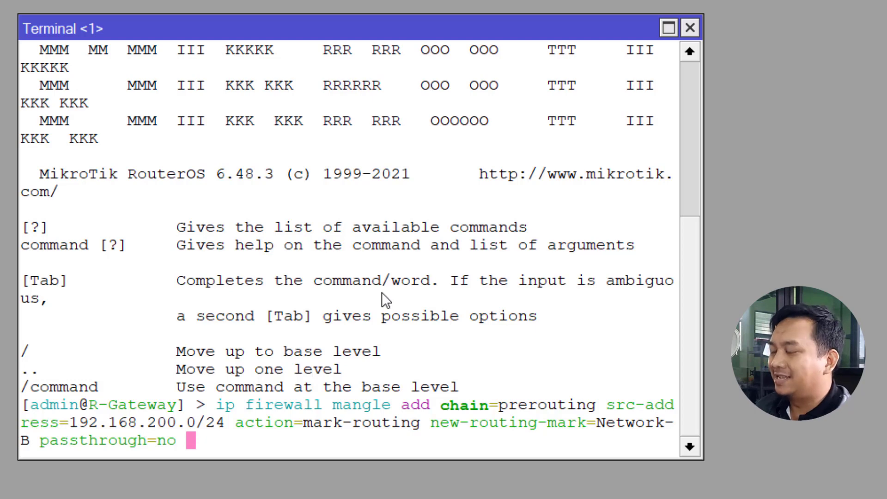
Append comment=Marking-network-B to the mangle command and run it
{"action": "type", "text": "comm"}
{"action": "key", "text": "Tab"}
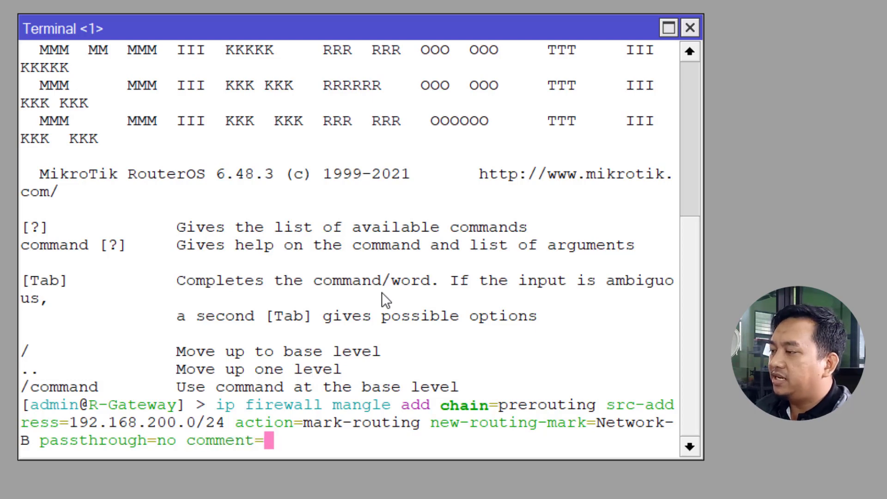
{"action": "type", "text": "Mark"}
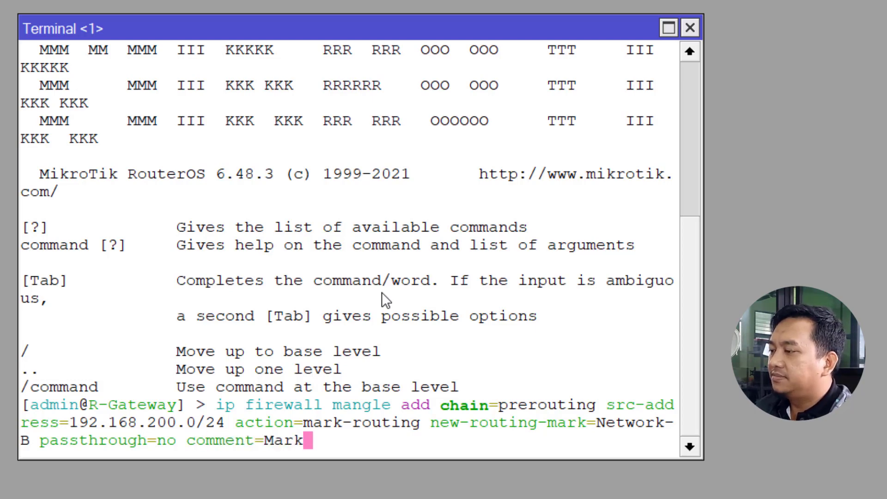
{"action": "type", "text": "ing-net"}
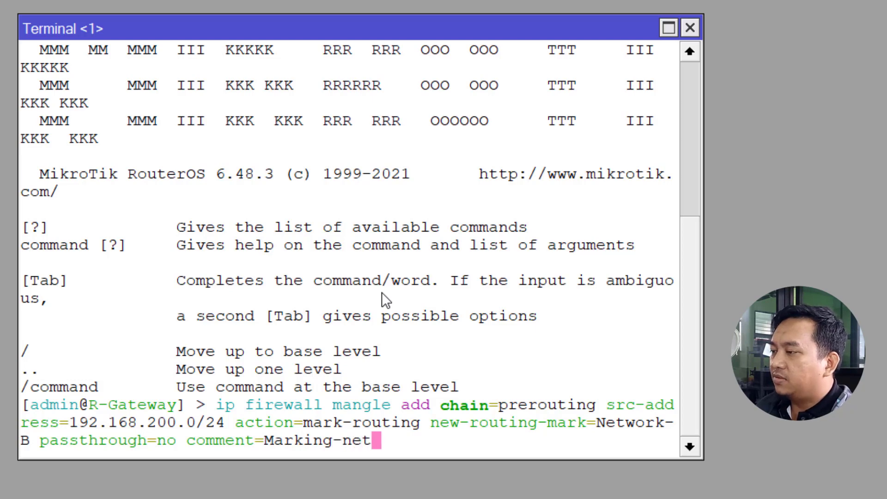
{"action": "type", "text": "work-B"}
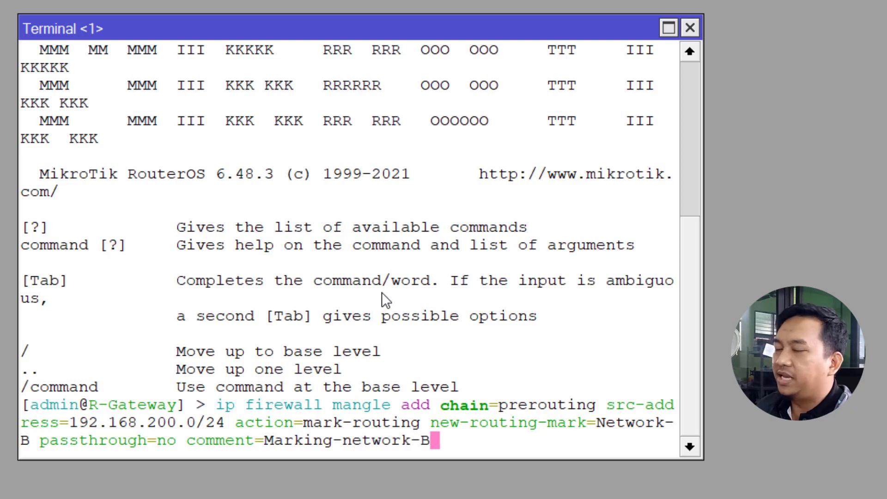
{"action": "key", "text": "Return"}
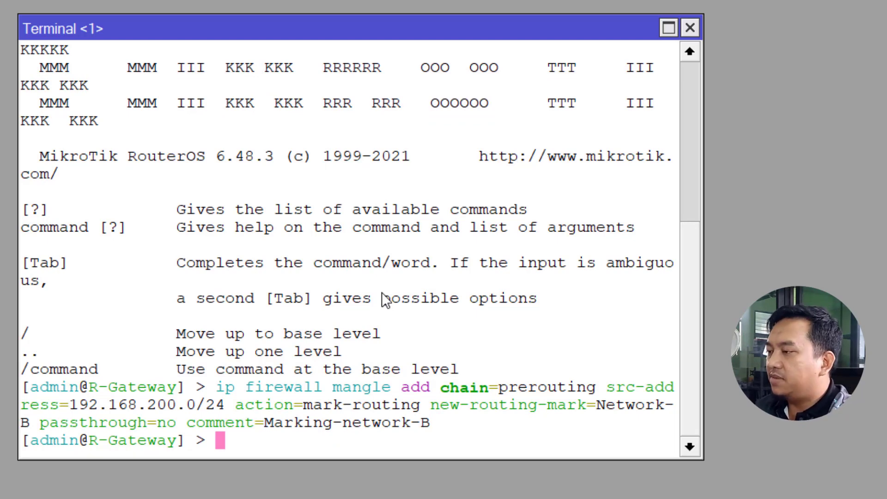
List the configured mangle rules in the terminal with "ip firewall mangle print"
{"action": "type", "text": "ip fi"}
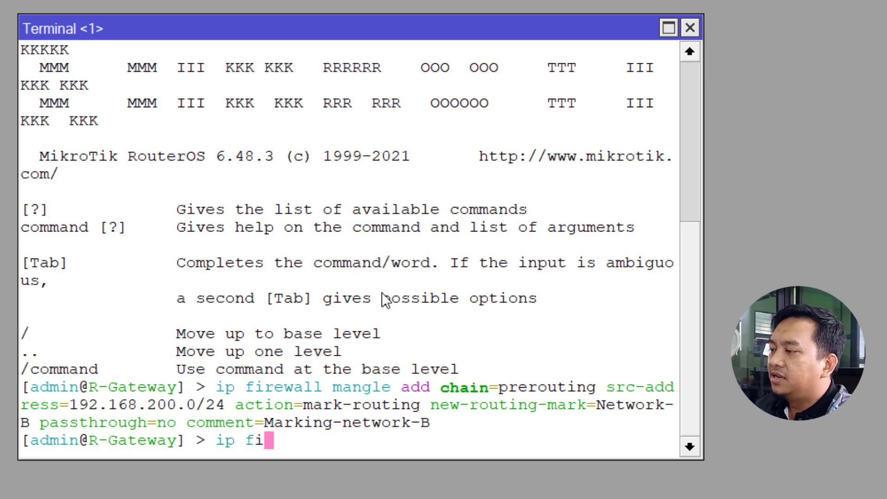
{"action": "key", "text": "Tab"}
{"action": "type", "text": "m"}
{"action": "key", "text": "Tab"}
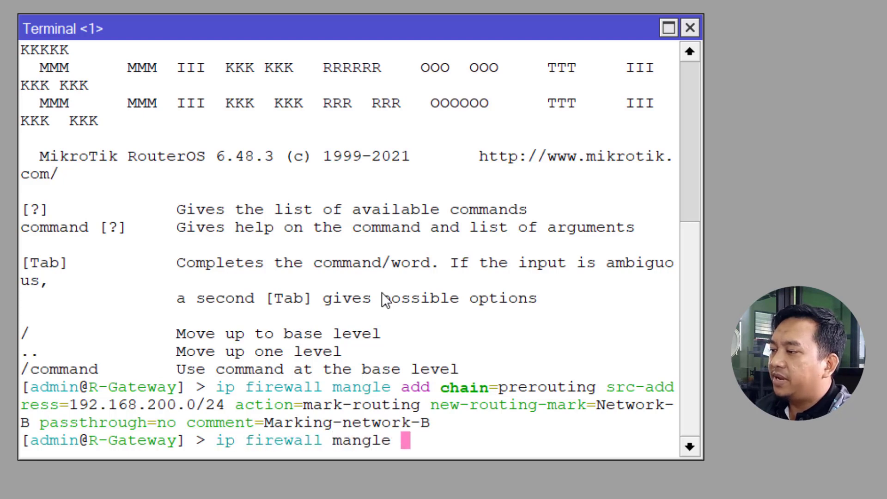
{"action": "type", "text": "pr"}
{"action": "key", "text": "Tab"}
{"action": "key", "text": "Return"}
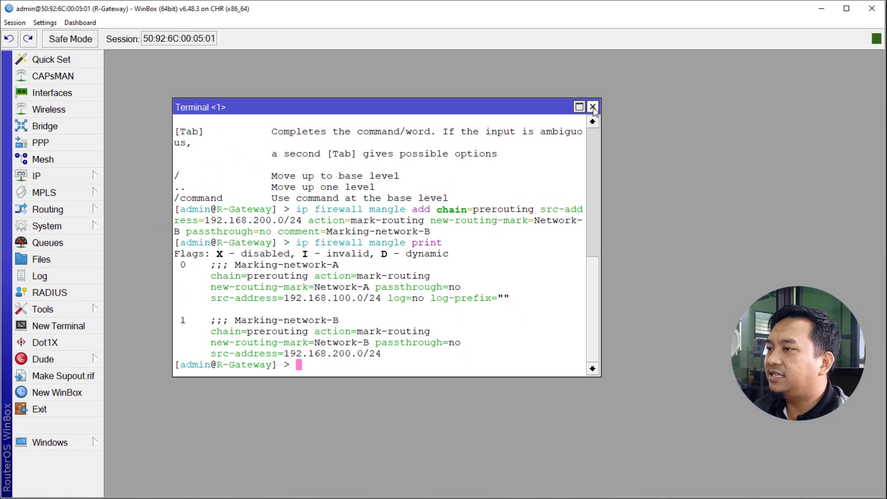
Close the terminal, review the Marking-network-A and Marking-network-B entries in the firewall mangle list, and close the Firewall window
{"action": "left_click", "coordinate": [689, 27]}
{"action": "left_click", "coordinate": [88, 175]}
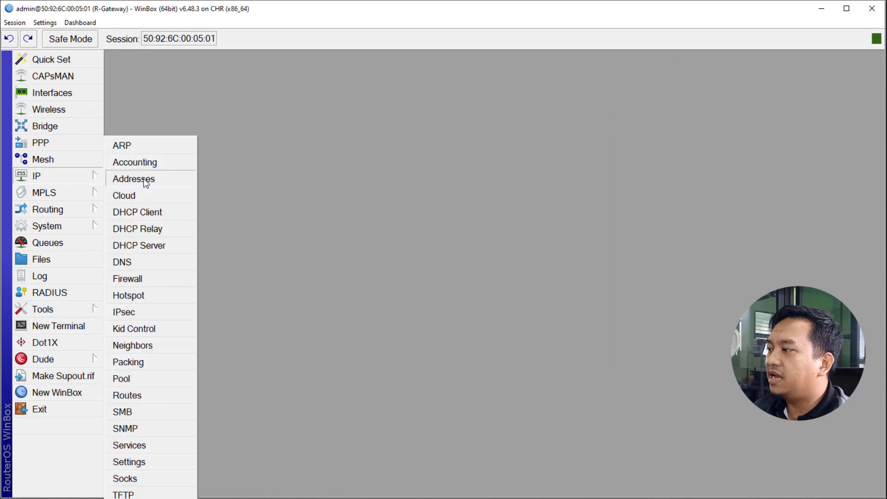
{"action": "left_click", "coordinate": [151, 280]}
{"action": "left_click", "coordinate": [197, 141]}
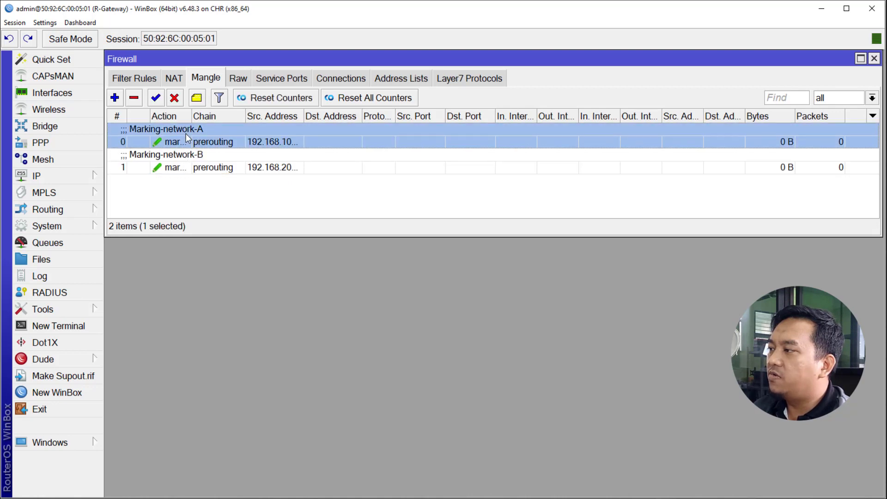
{"action": "key", "text": "Down"}
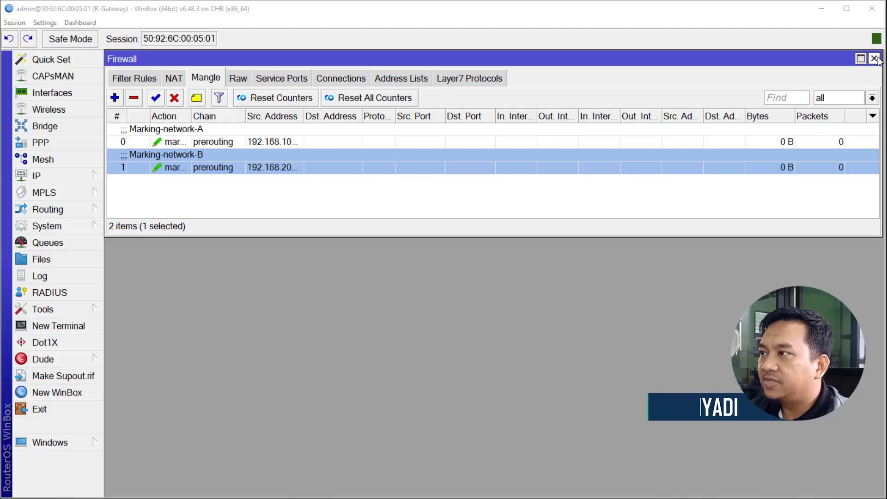
{"action": "left_click", "coordinate": [875, 59]}
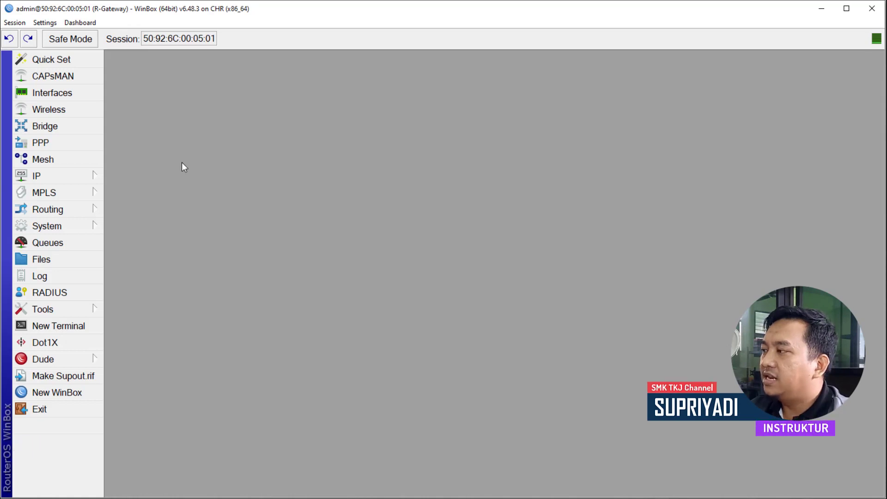
Start a new DHCP client for interface ether1 and check the ISP-A link in the PNETLab topology
{"action": "left_click", "coordinate": [69, 176]}
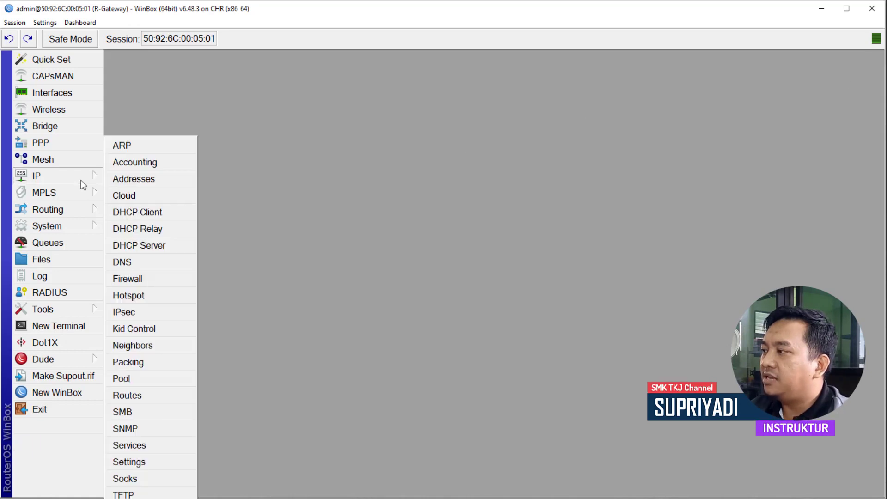
{"action": "left_click", "coordinate": [156, 215]}
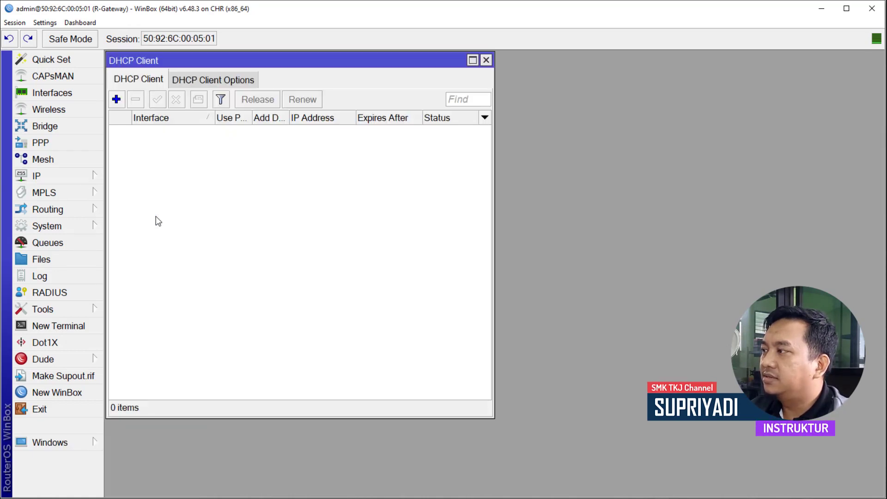
{"action": "left_click", "coordinate": [117, 100]}
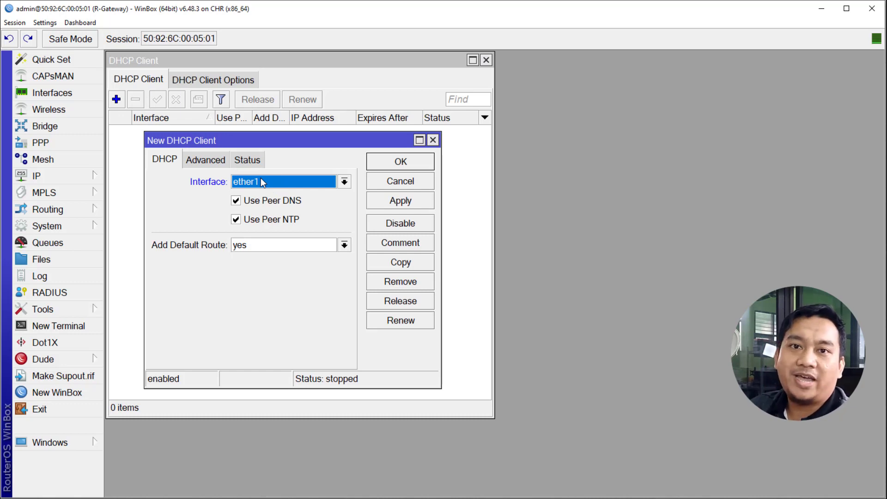
{"action": "left_click", "coordinate": [822, 9]}
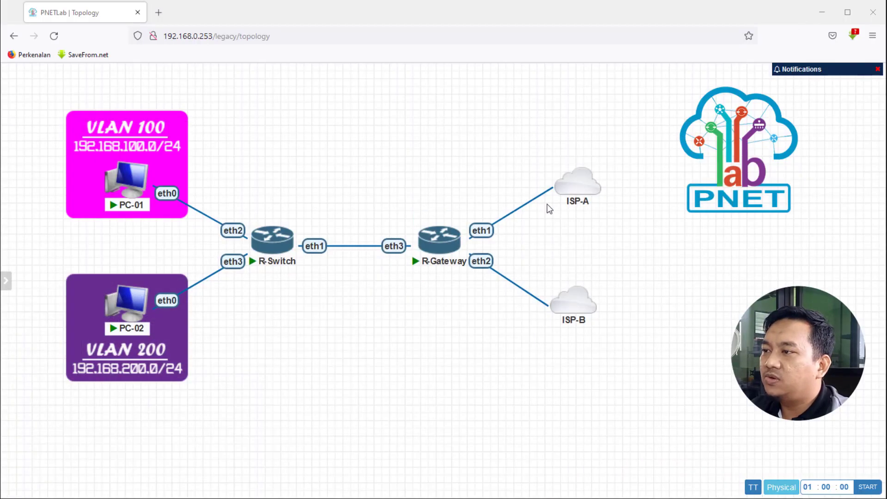
{"action": "mouse_move", "coordinate": [558, 181]}
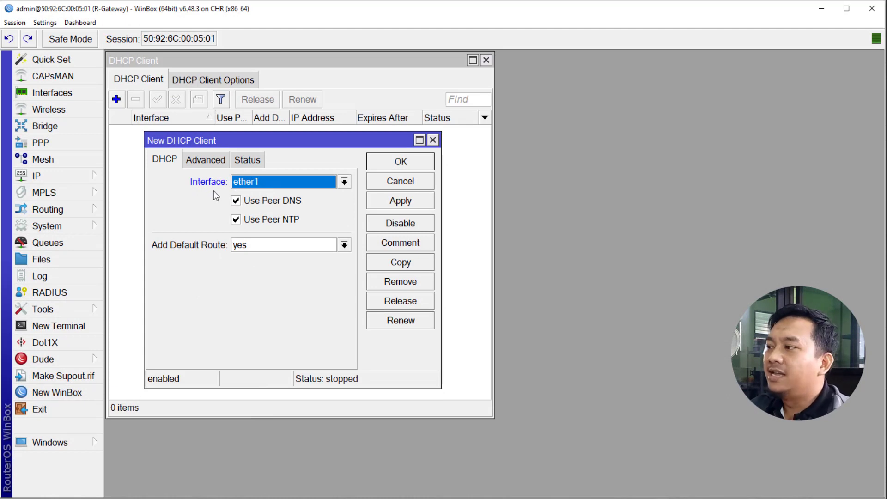
Turn off Use Peer NTP, set Add Default Route to no, save the ether1 DHCP client and close the DHCP client list
{"action": "left_click", "coordinate": [245, 219]}
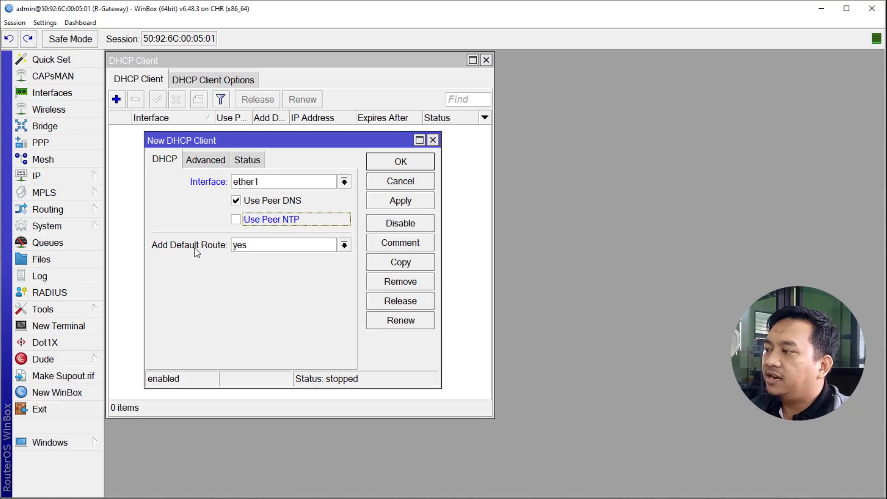
{"action": "left_click", "coordinate": [256, 245]}
{"action": "left_click", "coordinate": [255, 258]}
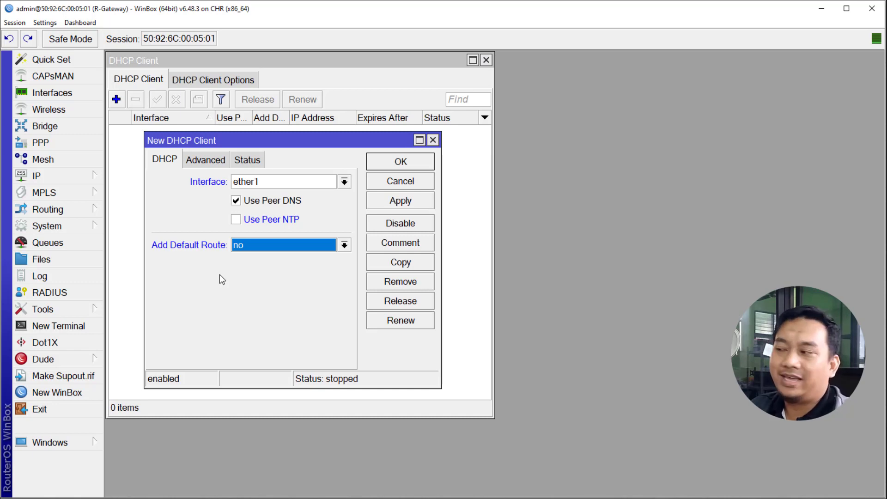
{"action": "left_click", "coordinate": [396, 202]}
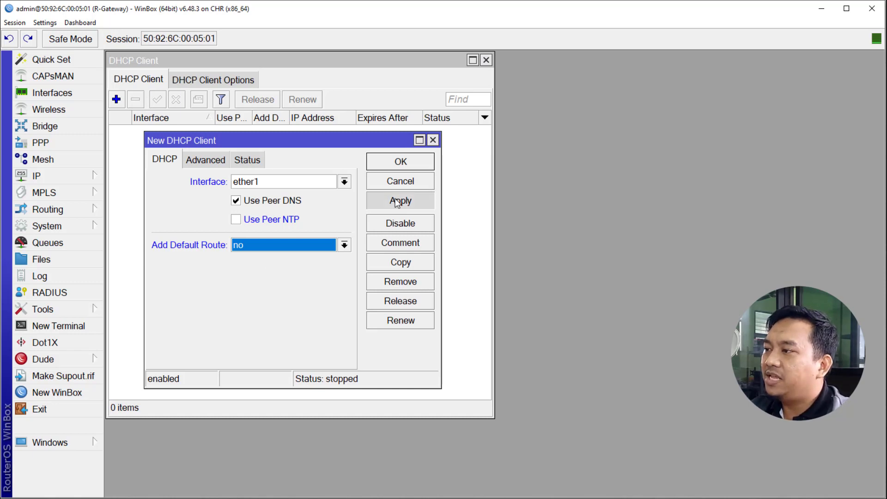
{"action": "left_click", "coordinate": [393, 167]}
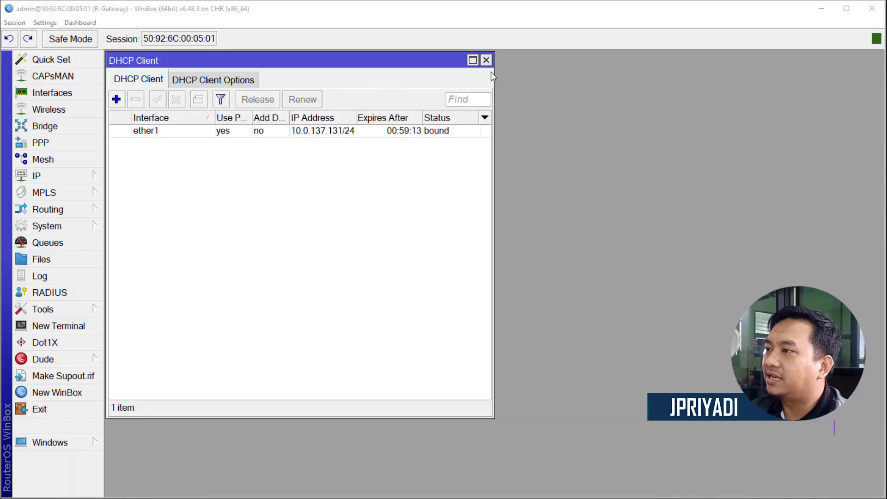
{"action": "left_click", "coordinate": [486, 60]}
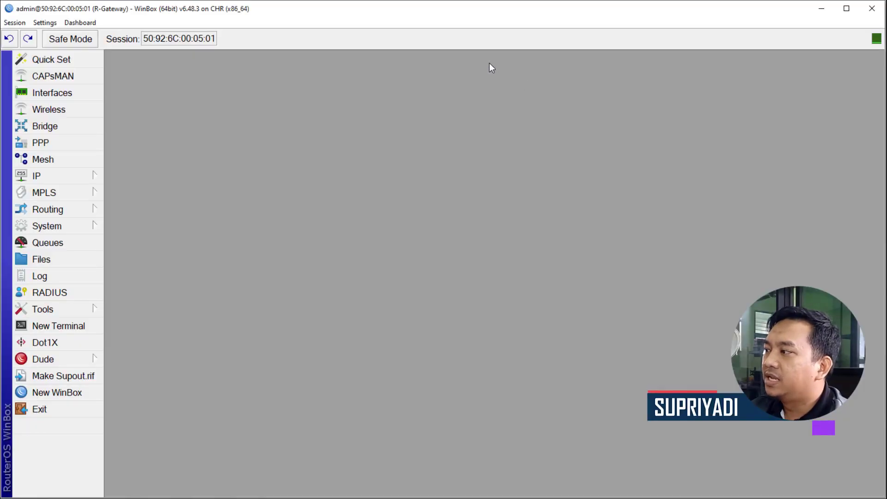
Begin the command "ip dhcp-client add interface=ether2" in a new terminal, checking the ISP-B link in the PNETLab topology
{"action": "left_click", "coordinate": [68, 328]}
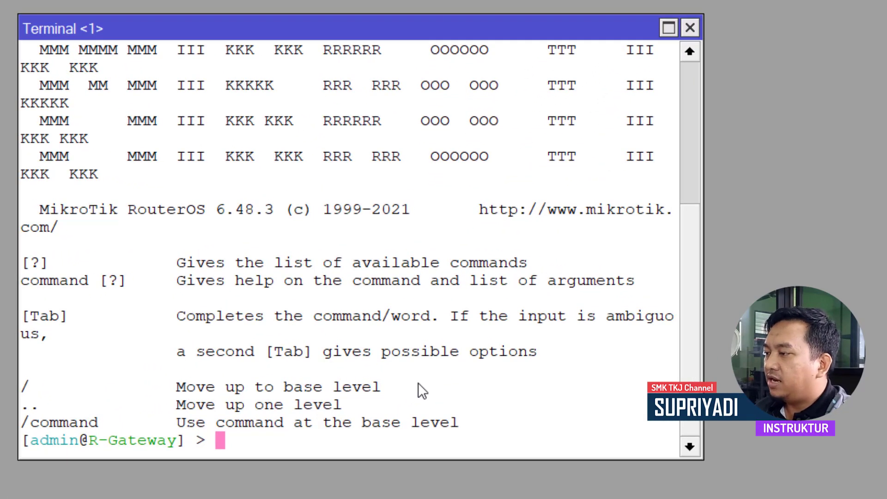
{"action": "type", "text": "ip dhcp-c"}
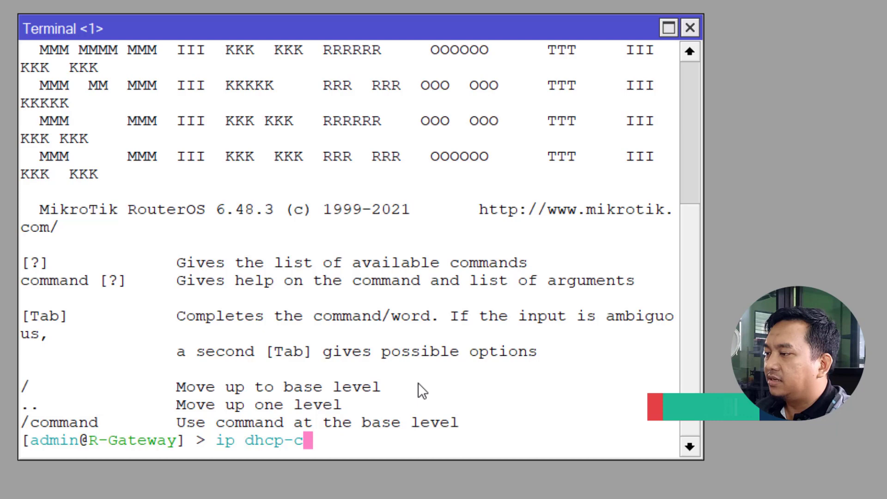
{"action": "key", "text": "Tab"}
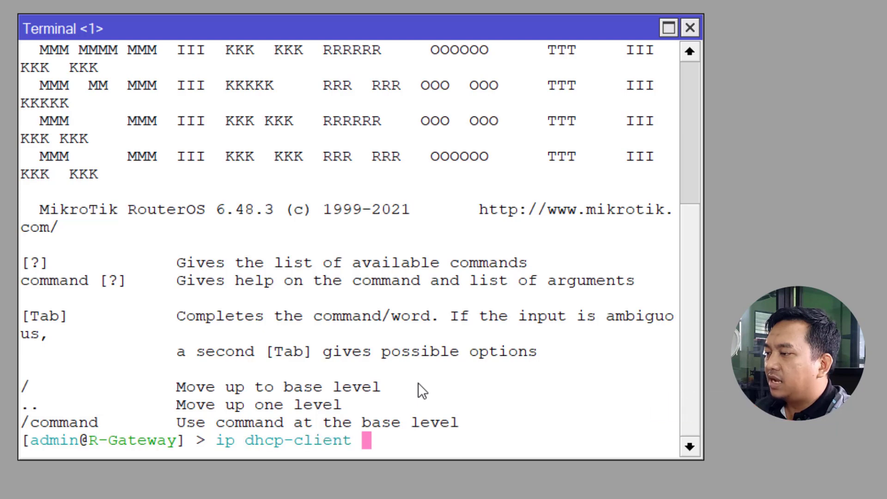
{"action": "type", "text": "add in"}
{"action": "key", "text": "Tab"}
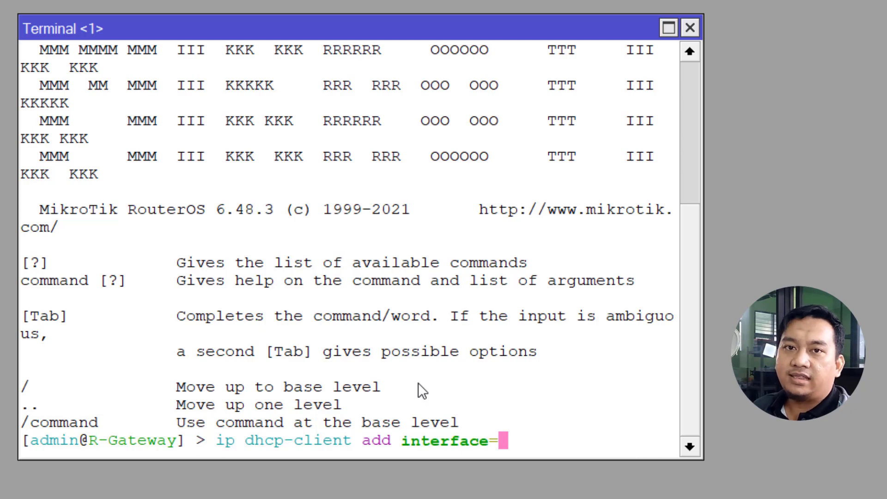
{"action": "type", "text": "ether"}
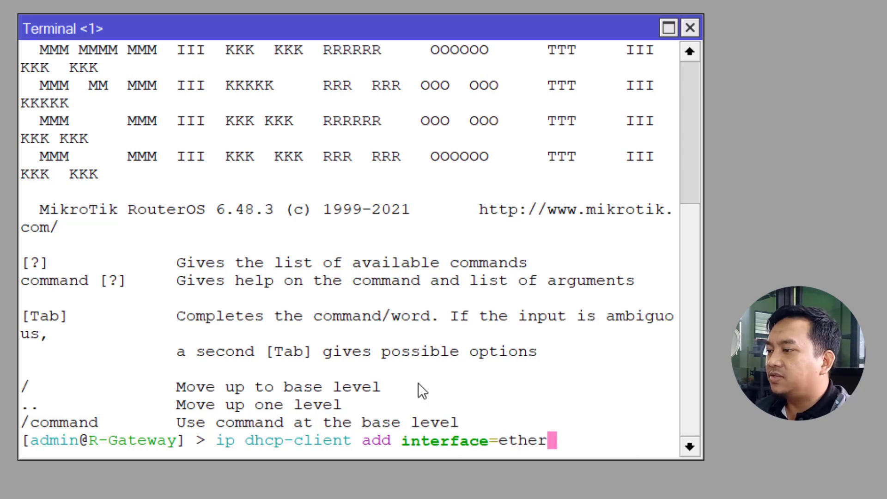
{"action": "type", "text": "2"}
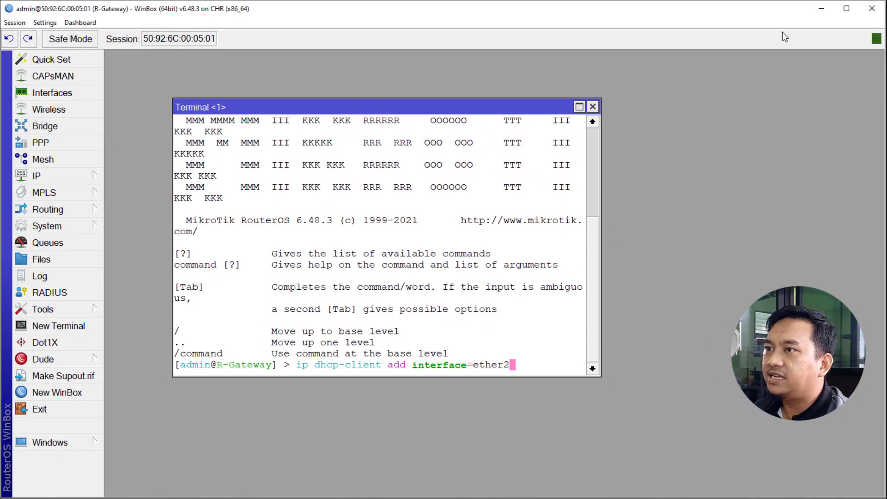
{"action": "left_click", "coordinate": [818, 13]}
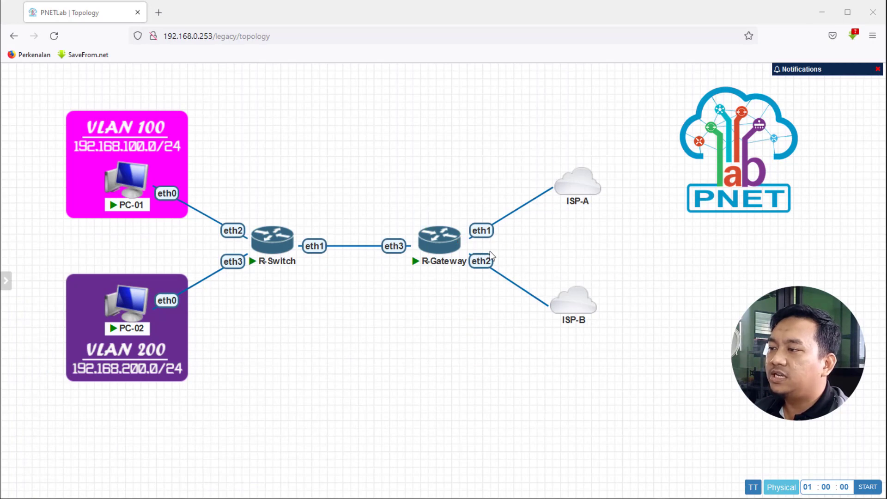
{"action": "mouse_move", "coordinate": [465, 265]}
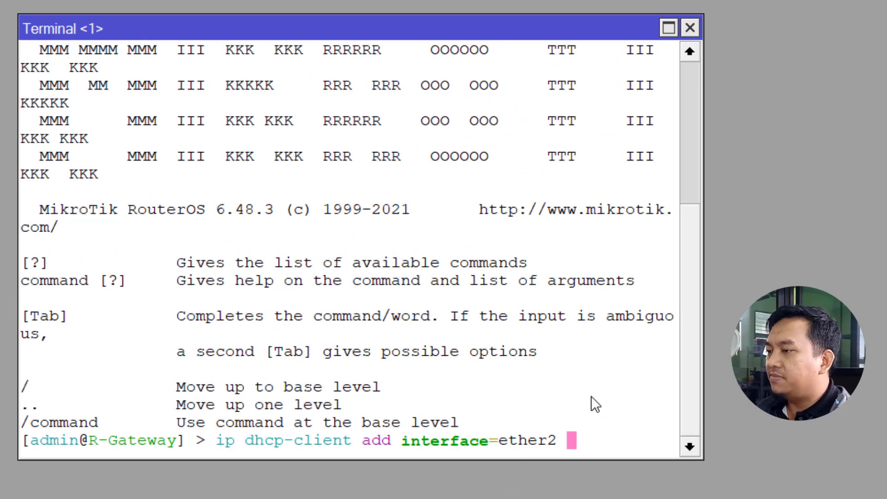
Extend the DHCP client command with use-peer-ntp=no and add-default-route=no
{"action": "type", "text": "us"}
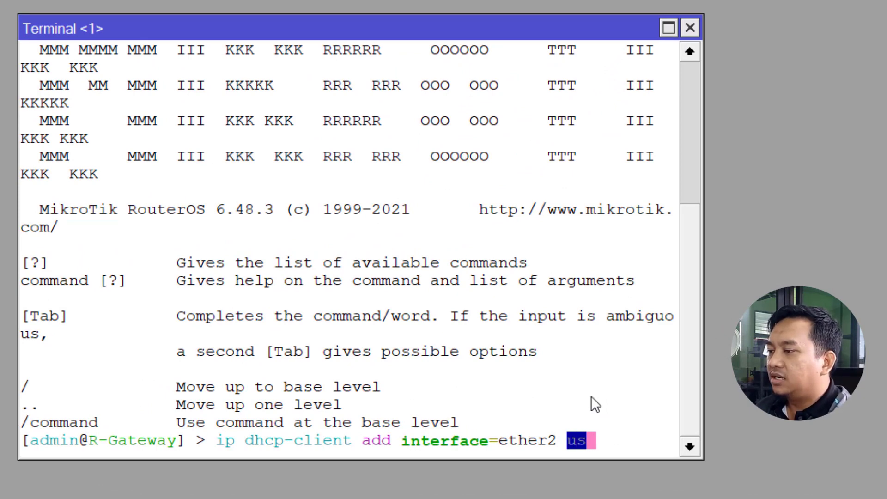
{"action": "key", "text": "Tab"}
{"action": "type", "text": "n"}
{"action": "key", "text": "Tab"}
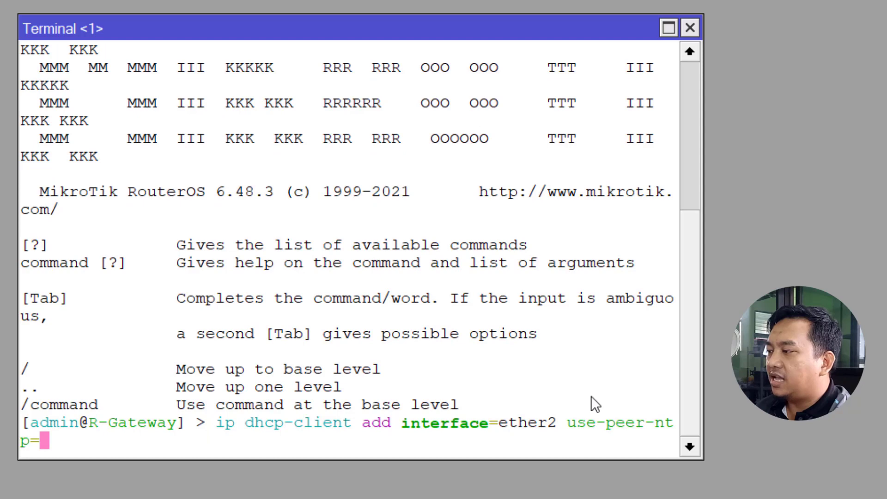
{"action": "type", "text": "no "}
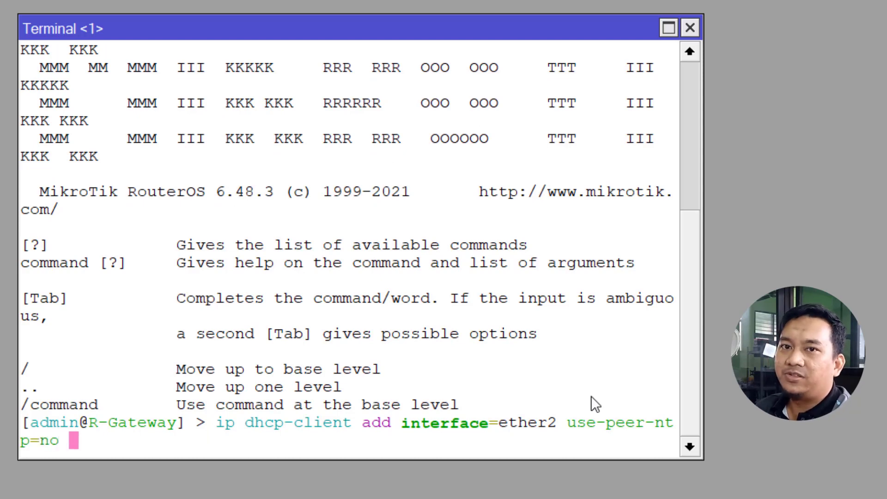
{"action": "type", "text": "ad"}
{"action": "key", "text": "Tab"}
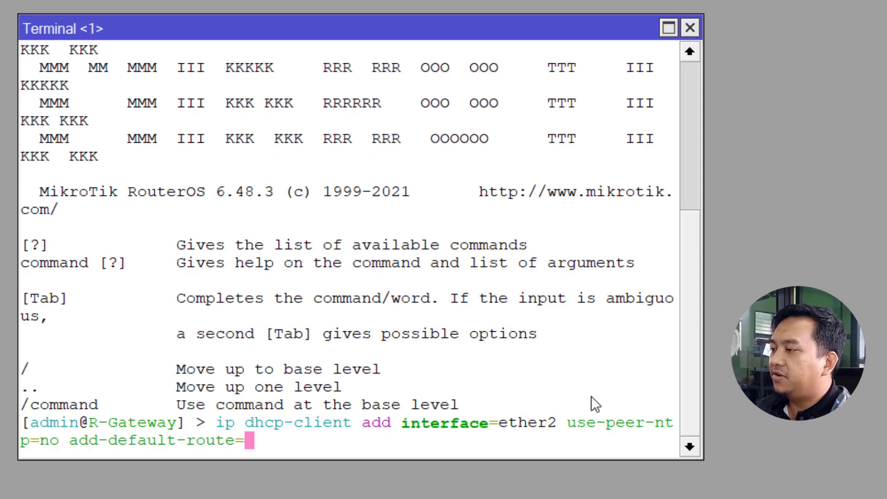
{"action": "type", "text": "no"}
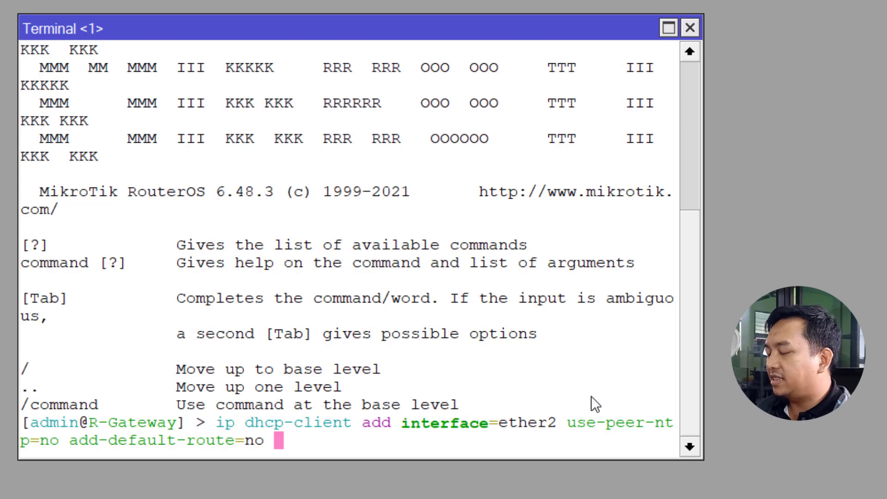
Append disabled=no to the DHCP client command and run it
{"action": "type", "text": "dis"}
{"action": "key", "text": "Tab"}
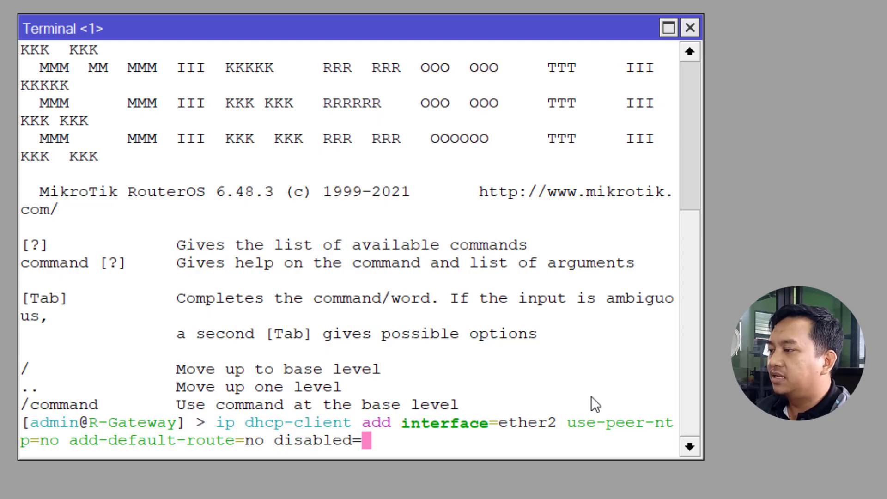
{"action": "type", "text": "no"}
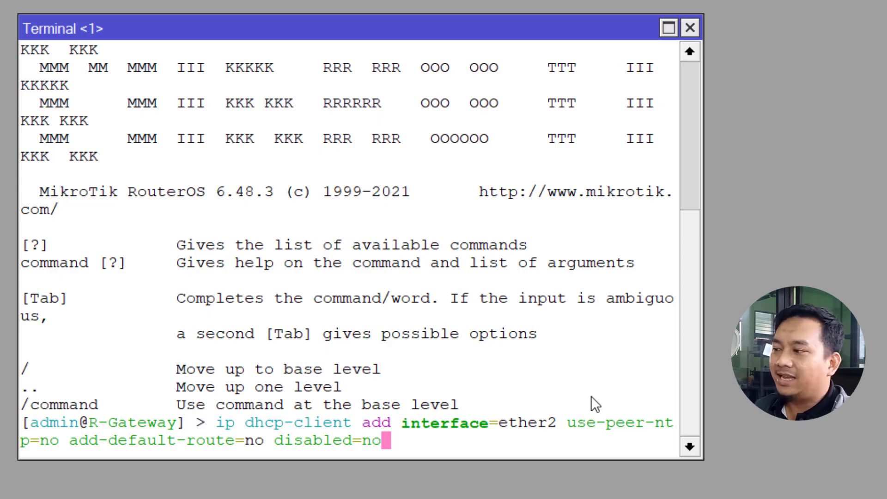
{"action": "key", "text": "Return"}
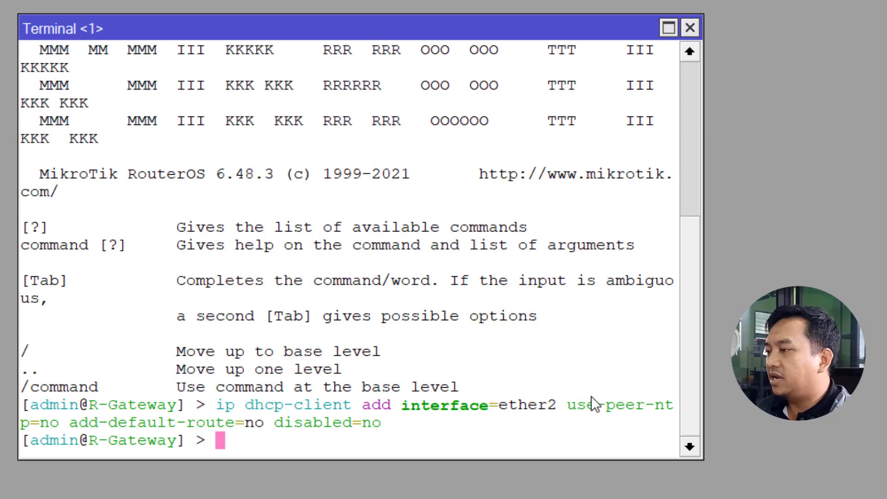
List the DHCP clients with "ip dhcp-client print" and close the terminal
{"action": "type", "text": "ip dhcp-client "}
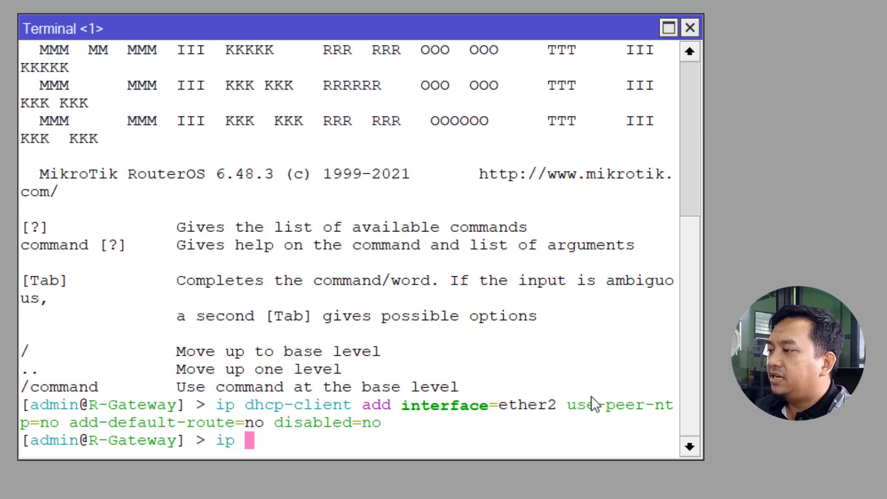
{"action": "type", "text": "print"}
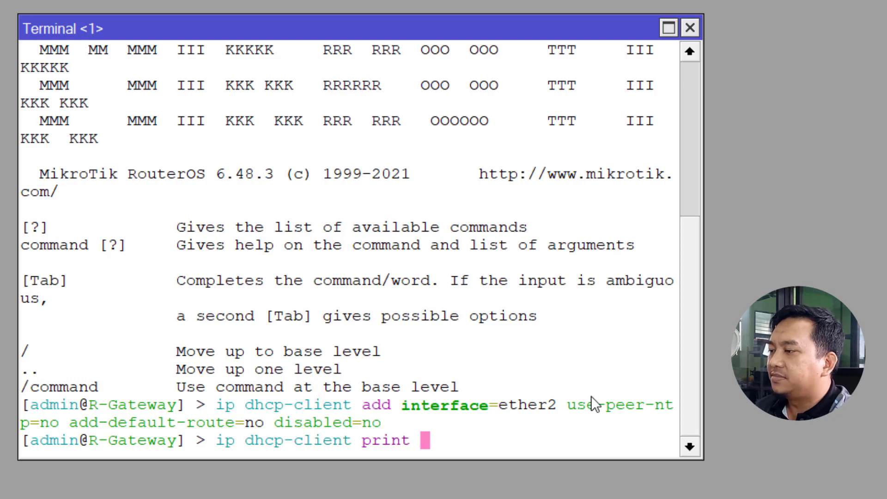
{"action": "key", "text": "Return"}
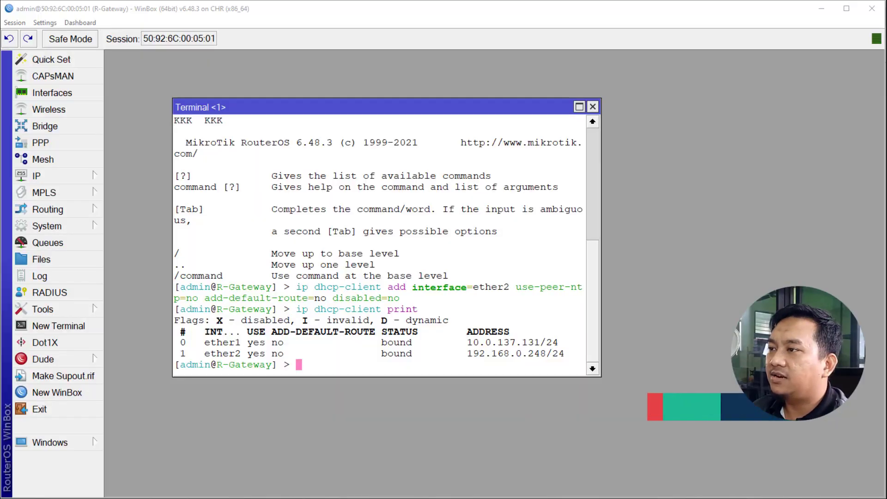
{"action": "left_click", "coordinate": [592, 108]}
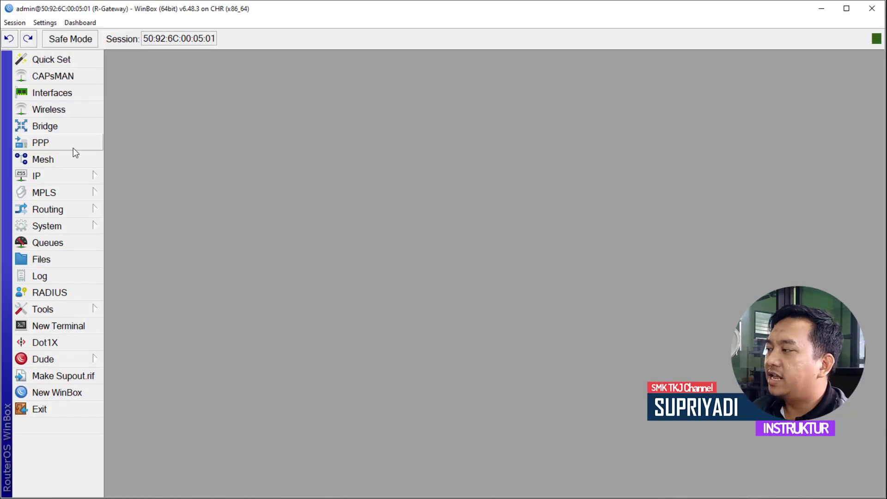
Open the IP address list, widen the Address column and examine the dynamic addresses on ether1 and ether2
{"action": "mouse_move", "coordinate": [62, 176]}
{"action": "left_click", "coordinate": [133, 179]}
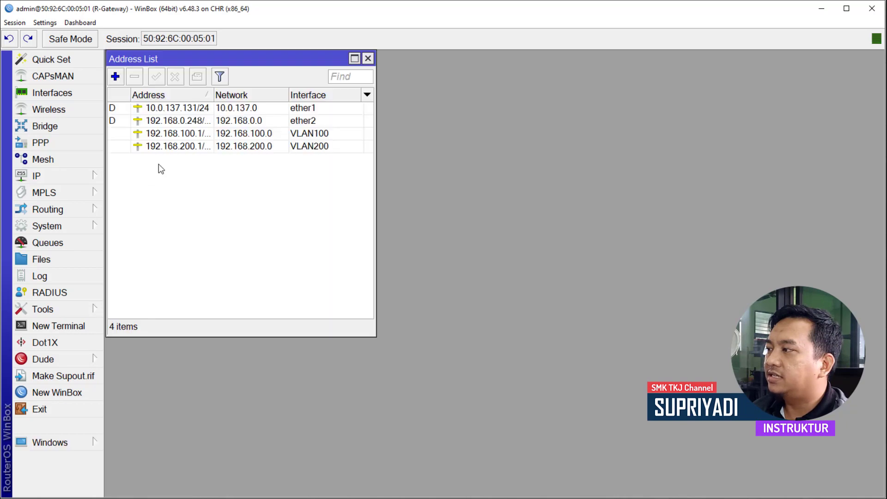
{"action": "left_click", "coordinate": [180, 121]}
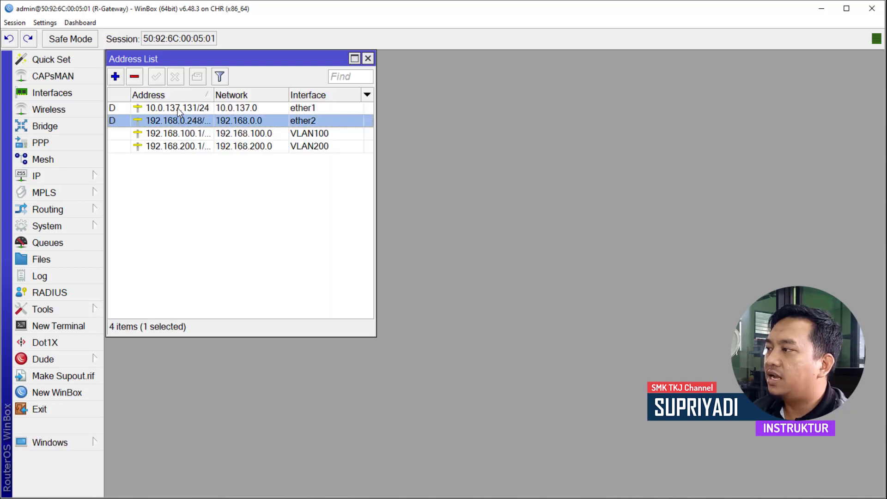
{"action": "left_click", "coordinate": [173, 107]}
{"action": "left_click", "coordinate": [171, 119]}
{"action": "left_click", "coordinate": [209, 107]}
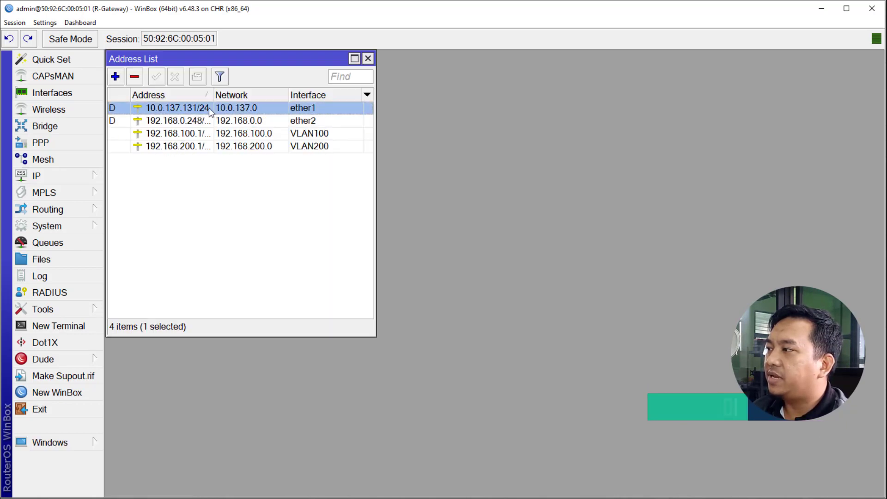
{"action": "left_click_drag", "start_coordinate": [213, 94], "coordinate": [233, 94]}
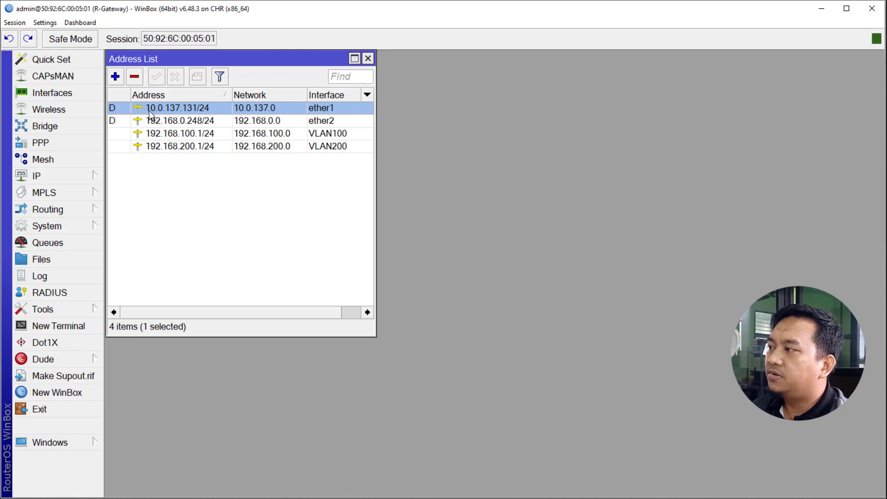
{"action": "left_click", "coordinate": [199, 121]}
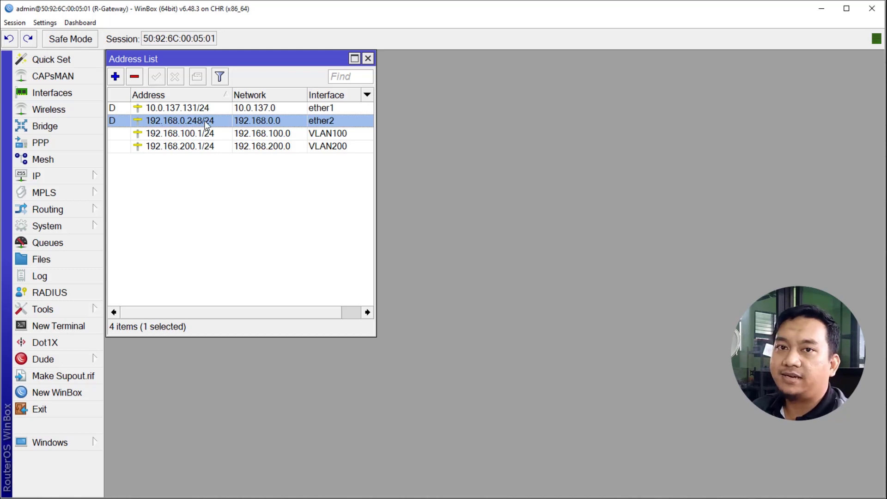
Close the address list, open the DNS settings, and examine the dynamic servers obtained from the ISPs
{"action": "left_click", "coordinate": [368, 59]}
{"action": "left_click", "coordinate": [83, 176]}
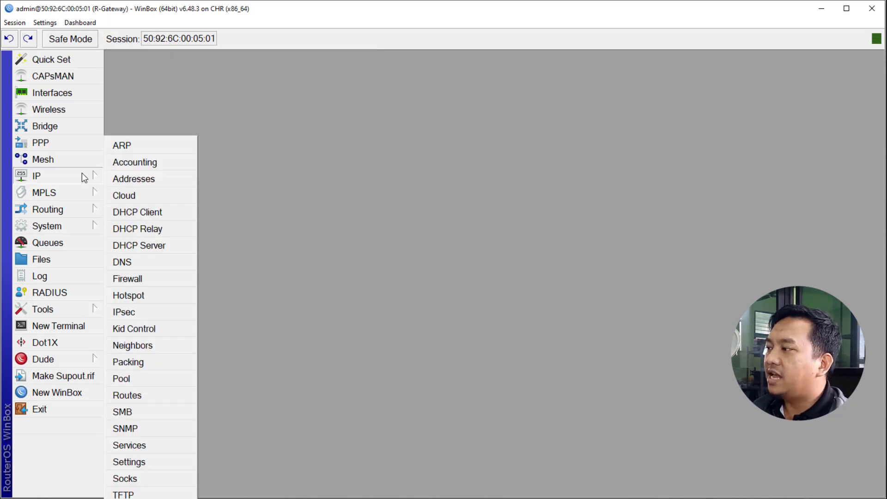
{"action": "left_click", "coordinate": [140, 264]}
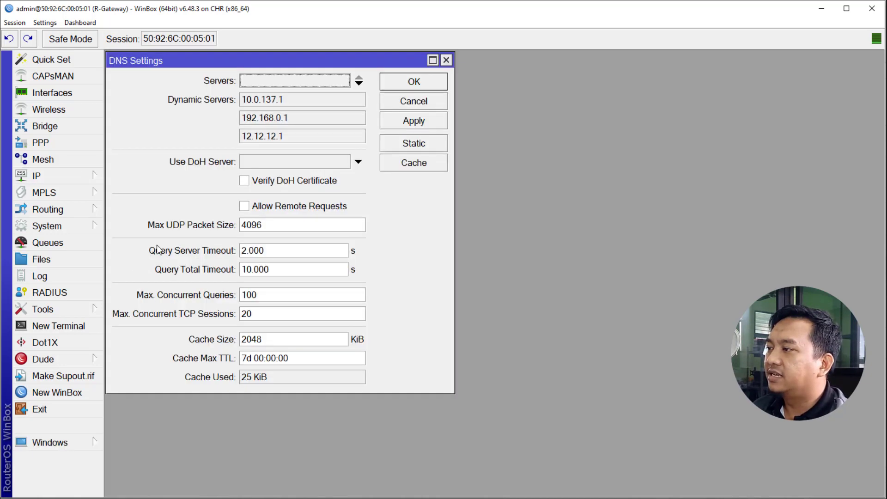
{"action": "left_click", "coordinate": [289, 99]}
{"action": "left_click", "coordinate": [284, 118]}
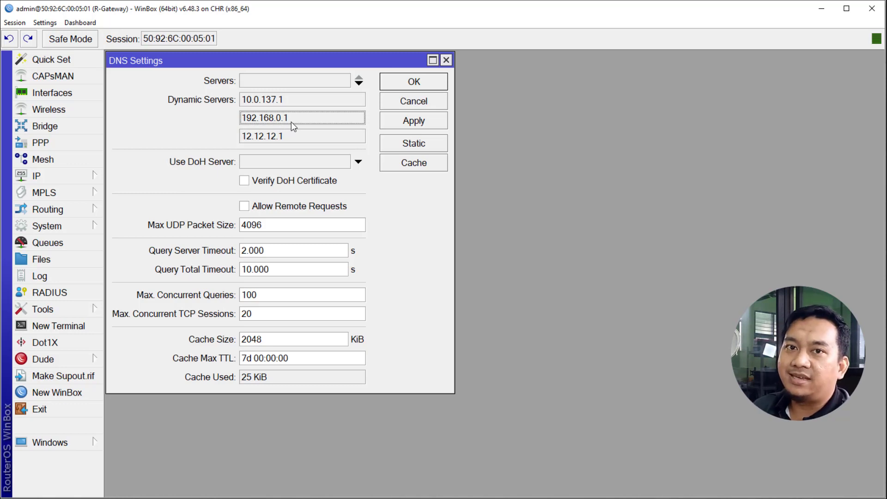
{"action": "left_click", "coordinate": [261, 136]}
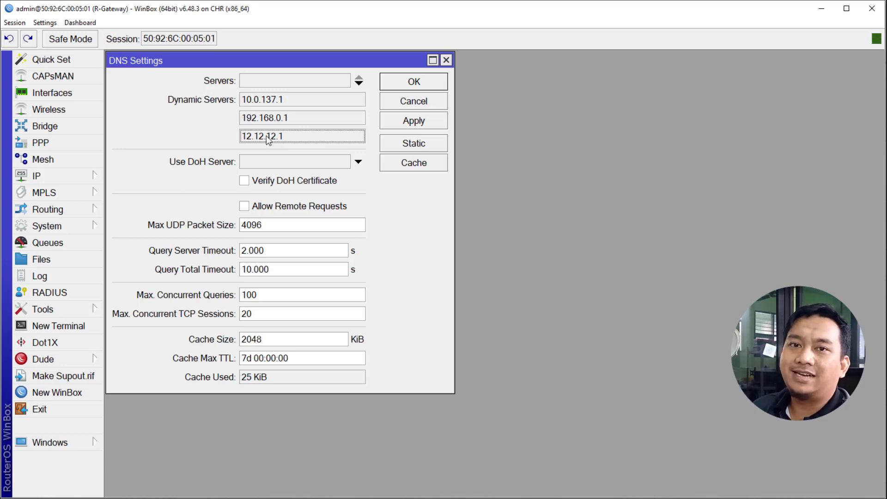
{"action": "left_click", "coordinate": [414, 81]}
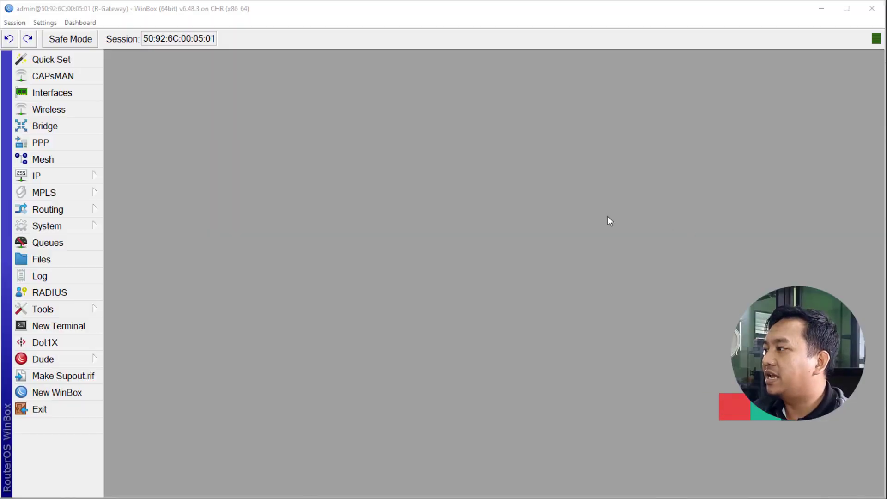
Create a new route to 0.0.0.0/0 with gateway 10.0.137.1 and routing mark Network-A
{"action": "left_click", "coordinate": [91, 178]}
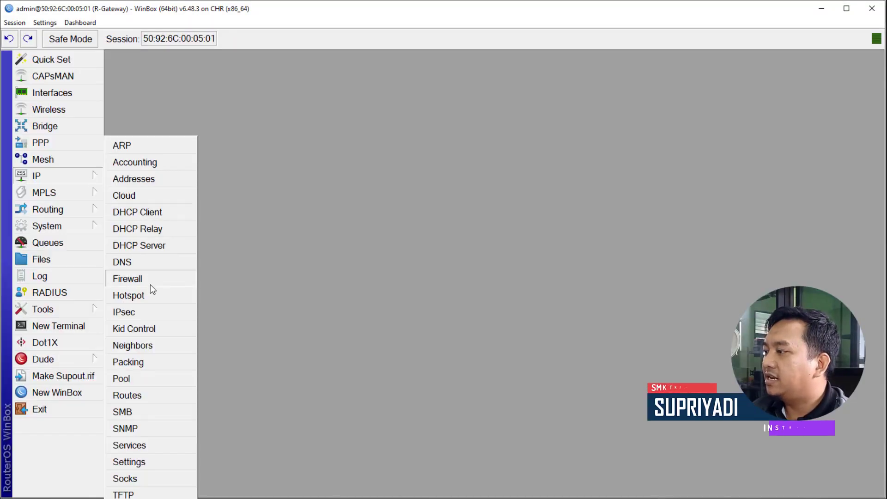
{"action": "left_click", "coordinate": [148, 395]}
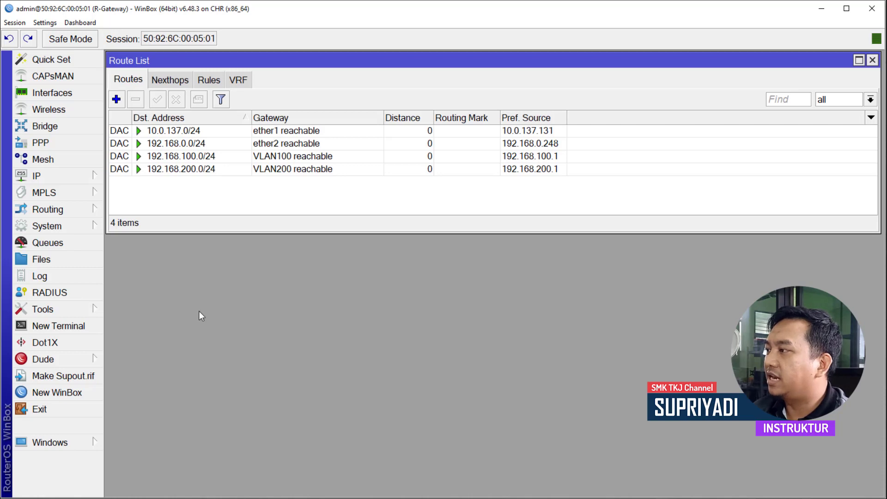
{"action": "left_click", "coordinate": [119, 103]}
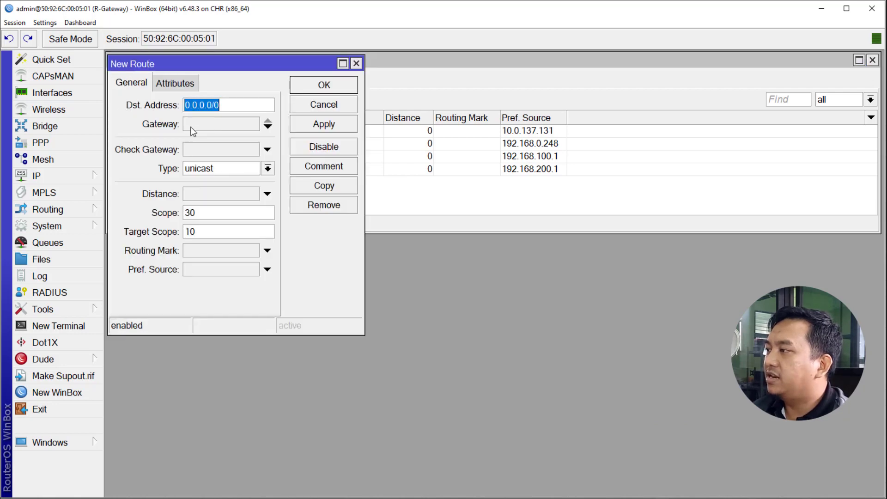
{"action": "left_click", "coordinate": [209, 124]}
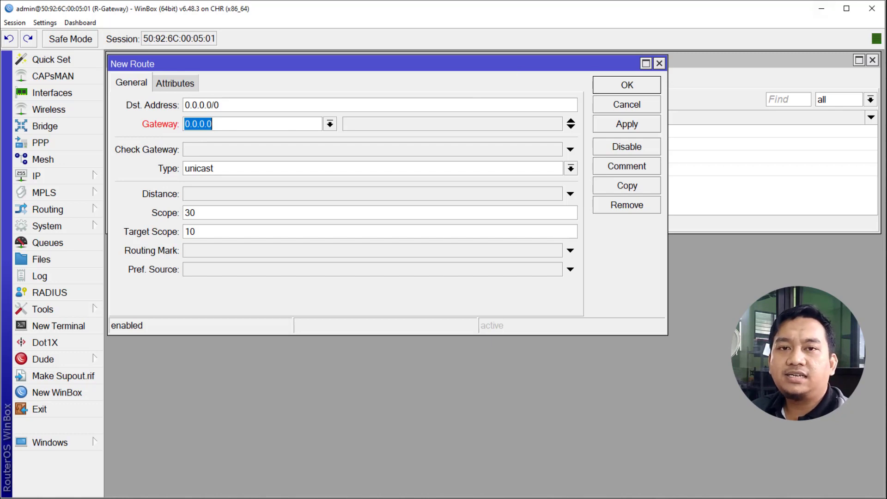
{"action": "key", "text": "alt+Tab"}
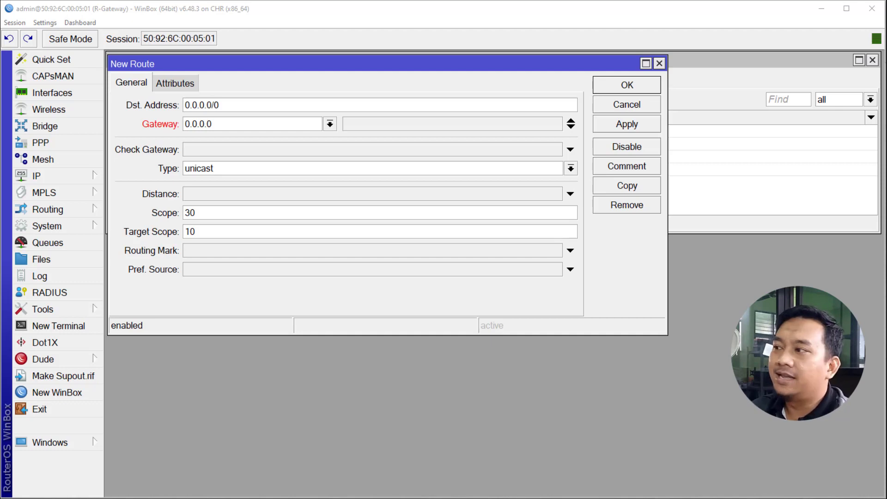
{"action": "double_click", "coordinate": [230, 119]}
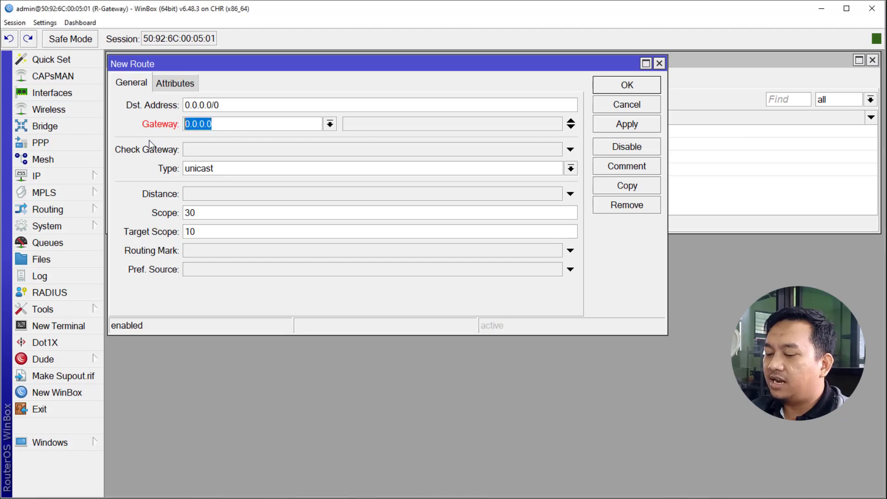
{"action": "type", "text": "10.0.137.1"}
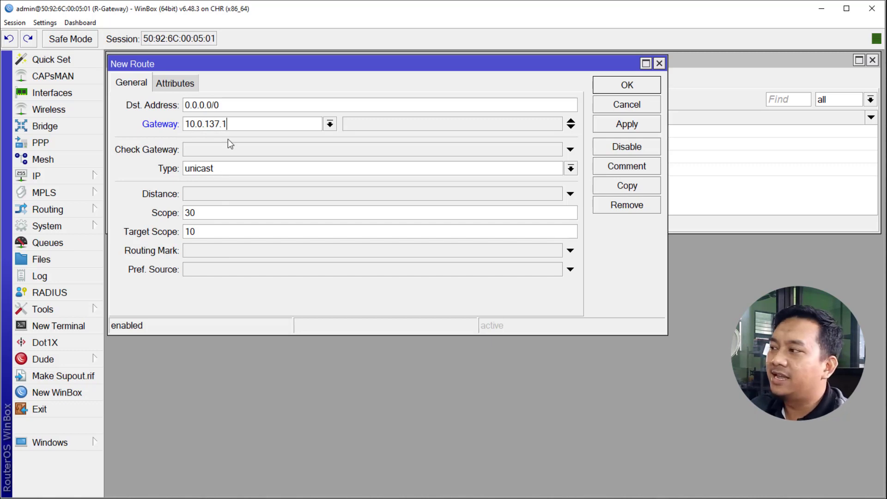
{"action": "left_click", "coordinate": [570, 250]}
{"action": "left_click", "coordinate": [249, 264]}
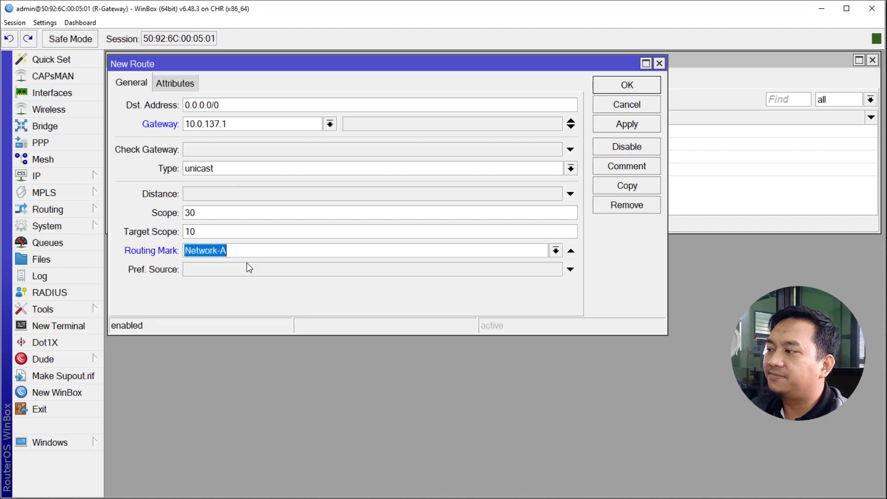
Add the comment ke-ISP-A to the new route, save it and close the route list
{"action": "left_click", "coordinate": [630, 168]}
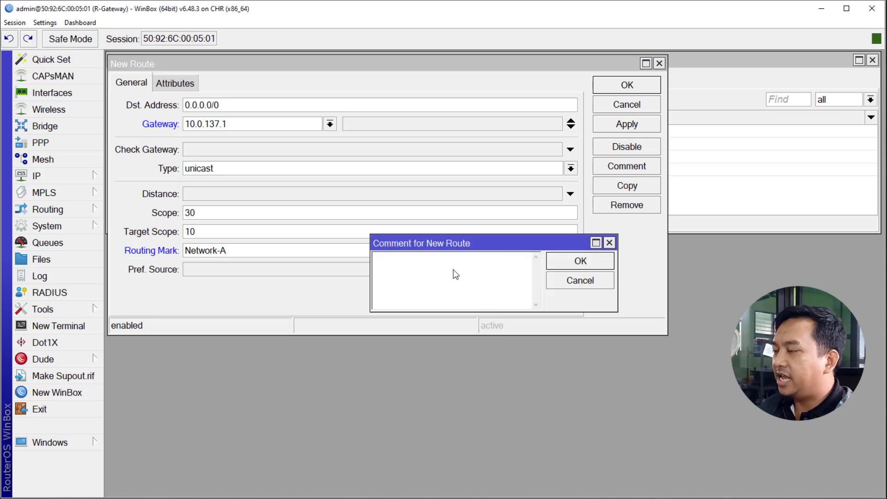
{"action": "type", "text": "ke-"}
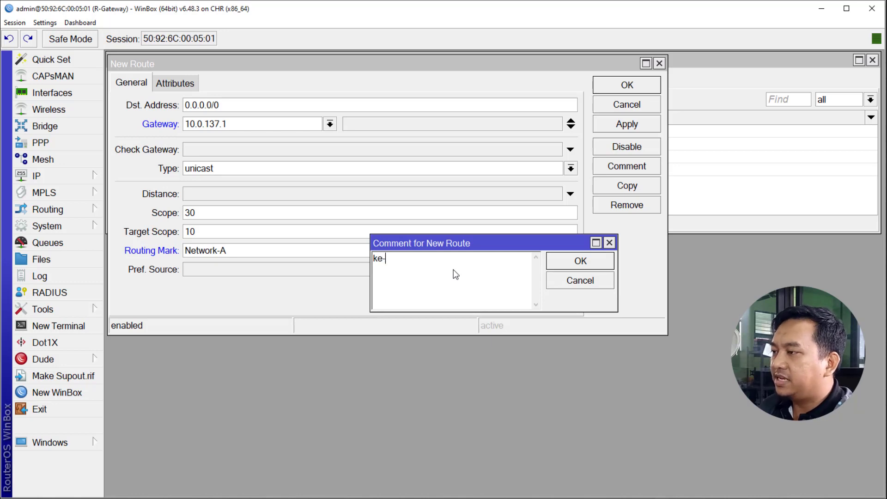
{"action": "type", "text": "ISP-A"}
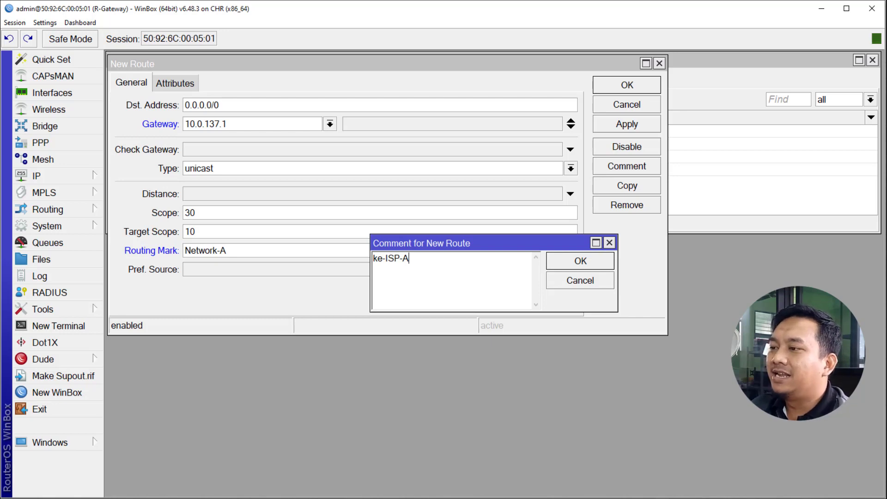
{"action": "left_click", "coordinate": [580, 261]}
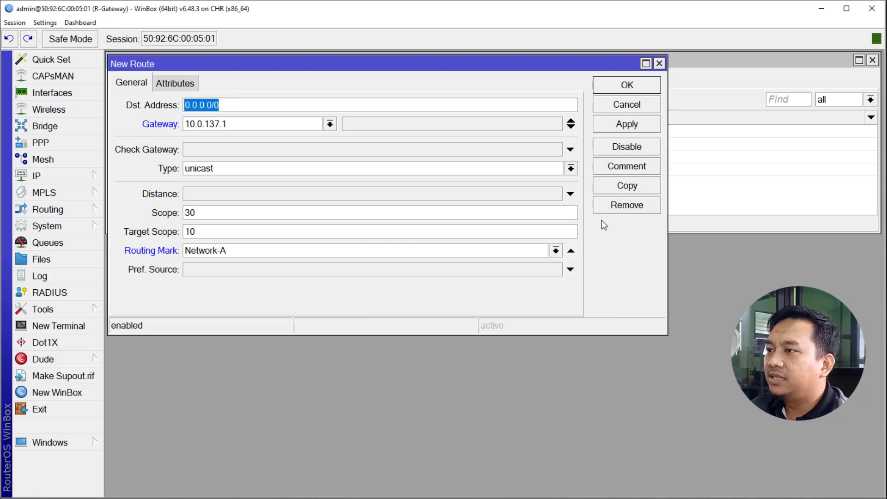
{"action": "left_click", "coordinate": [624, 125]}
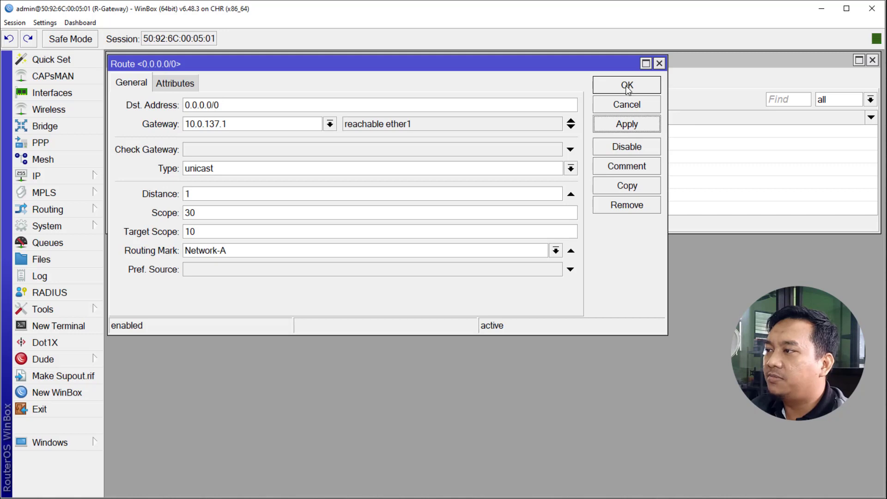
{"action": "left_click", "coordinate": [627, 85]}
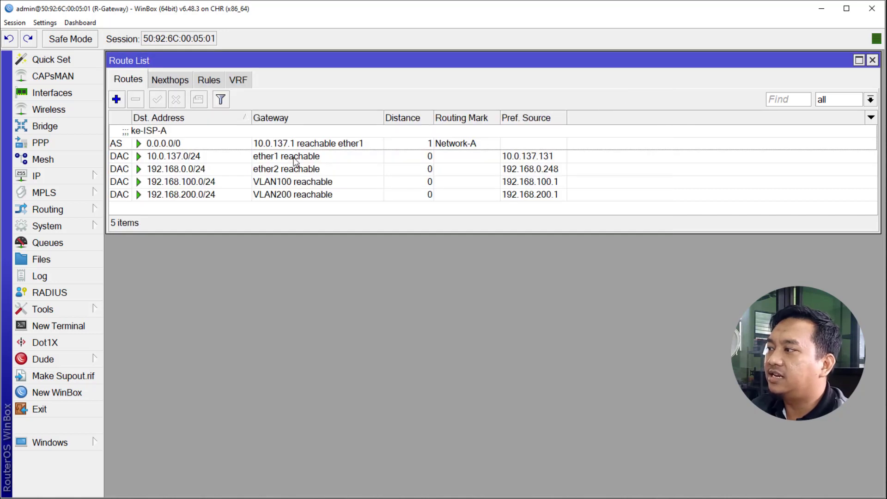
{"action": "left_click", "coordinate": [210, 144]}
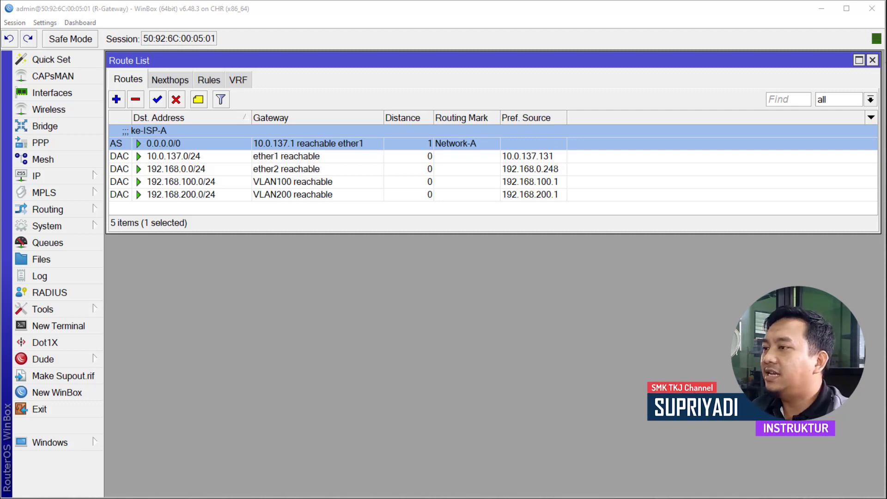
{"action": "left_click", "coordinate": [873, 60]}
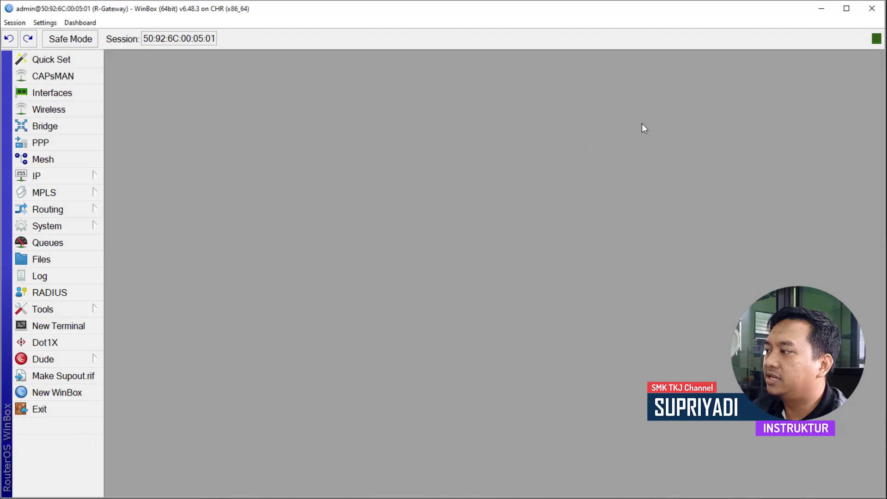
Open a new terminal and begin the command "ip route add gateway=192.168.0.1"
{"action": "left_click", "coordinate": [57, 326]}
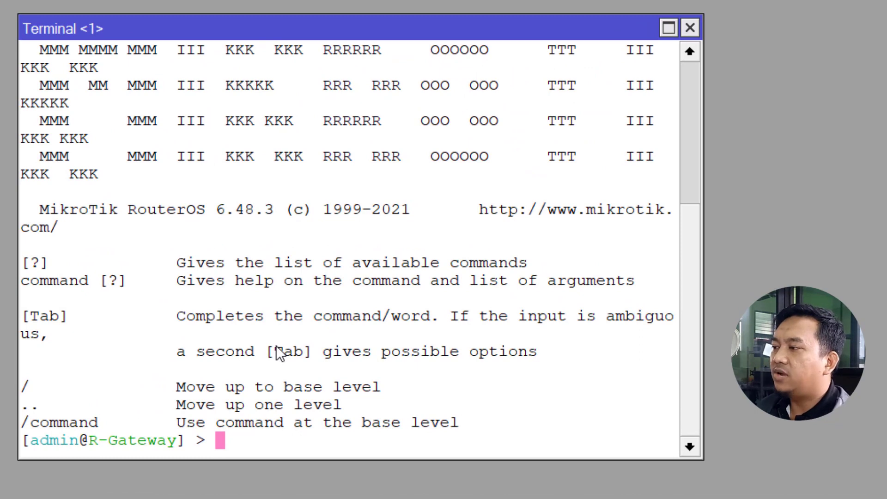
{"action": "type", "text": "ip route "}
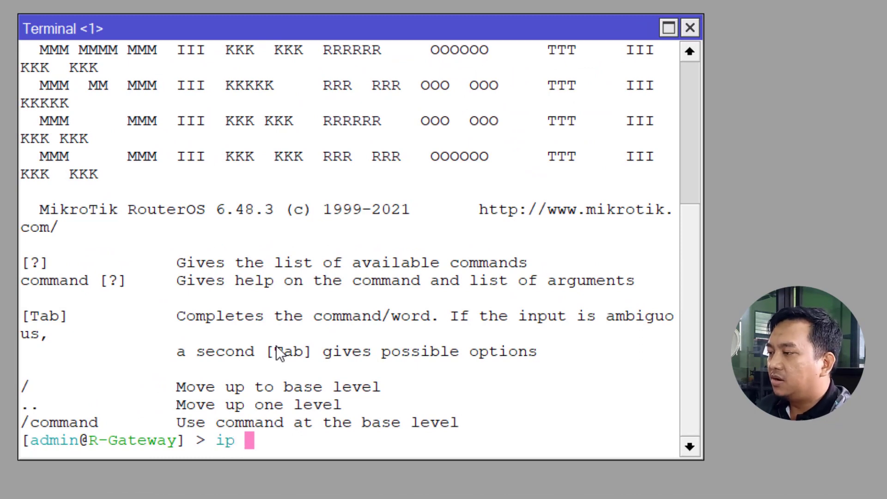
{"action": "type", "text": "add ga"}
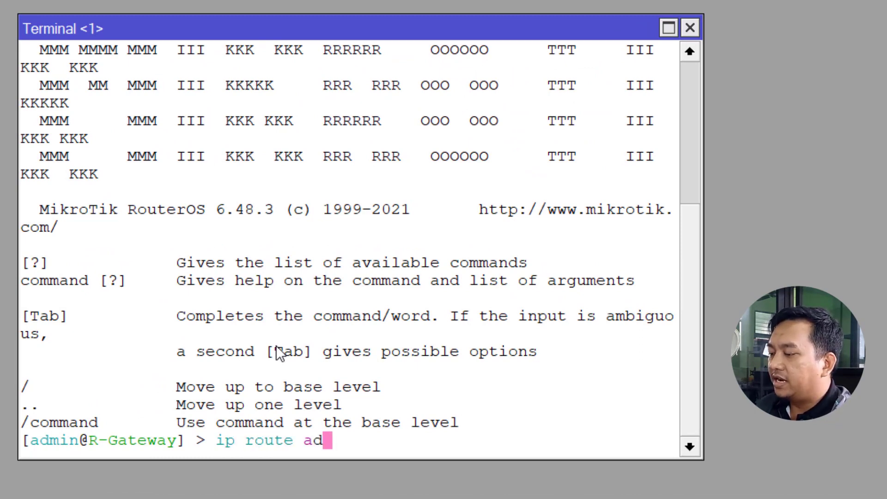
{"action": "key", "text": "Tab"}
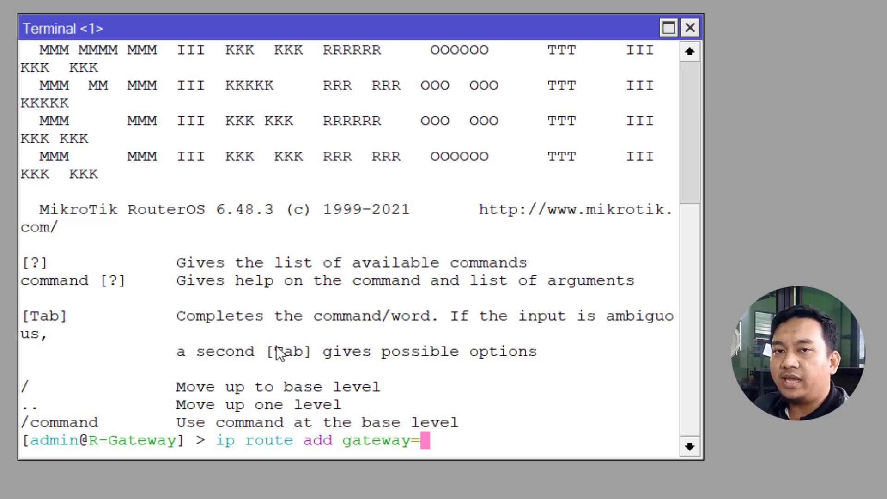
{"action": "type", "text": "19"}
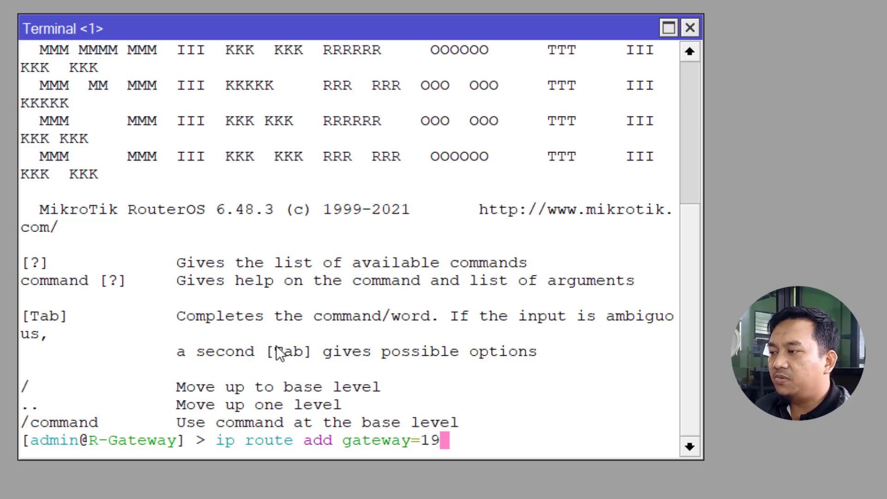
{"action": "type", "text": "2.168.0.1"}
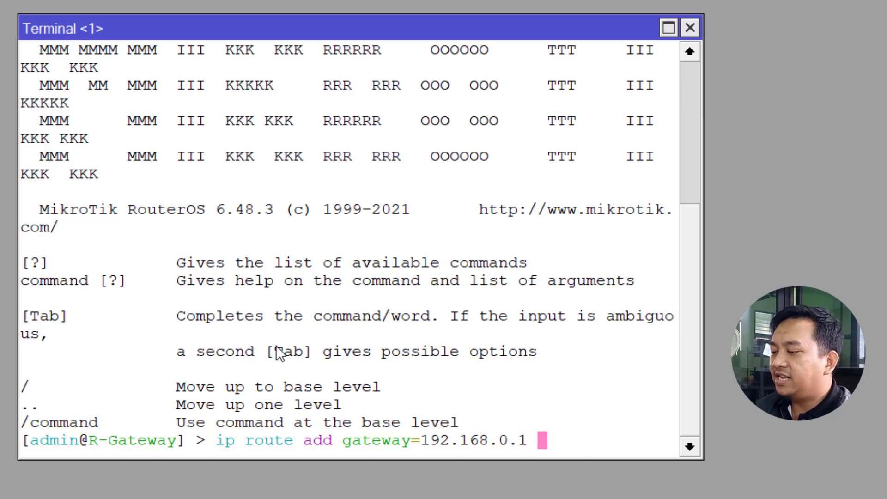
Extend the route command with routing-mark=Network-B
{"action": "type", "text": " rout"}
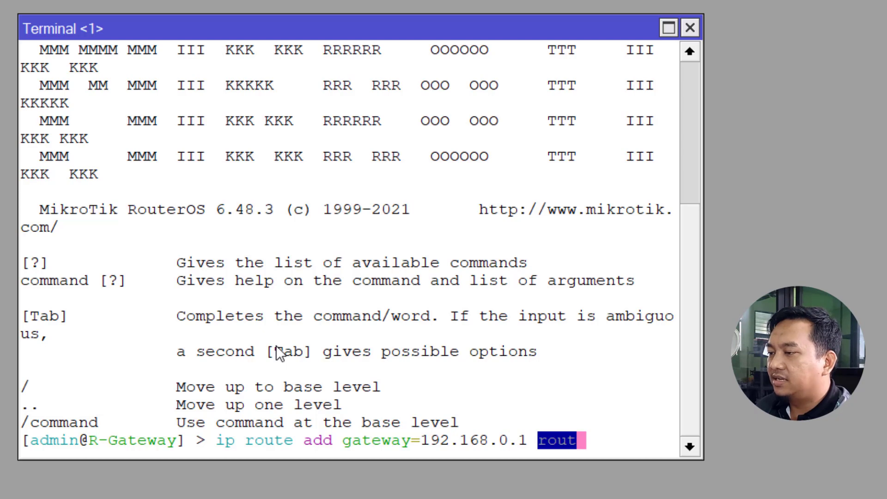
{"action": "type", "text": "i"}
{"action": "key", "text": "Tab"}
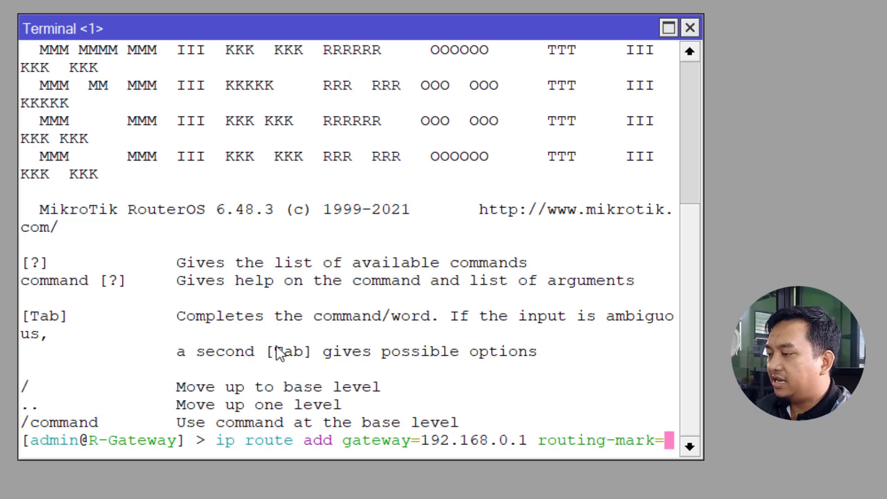
{"action": "type", "text": "Network-"}
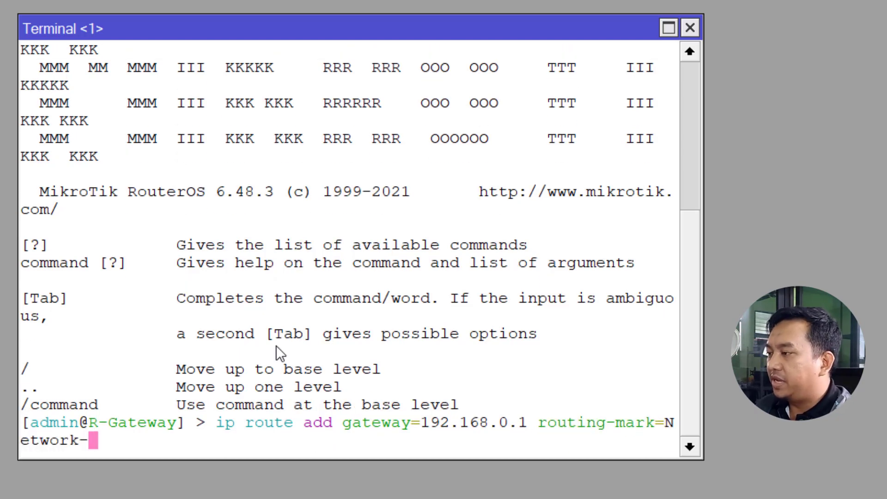
{"action": "type", "text": "B"}
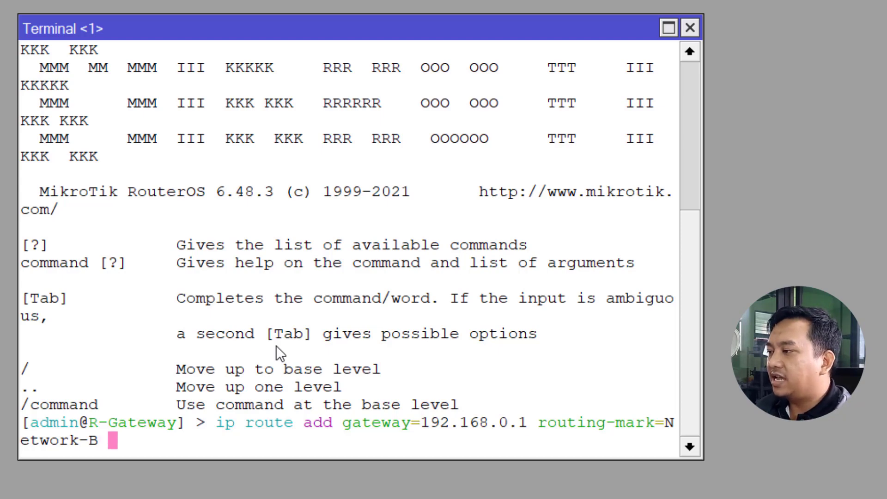
Complete the route command with comment=ke-ISP-B and run it
{"action": "type", "text": "c"}
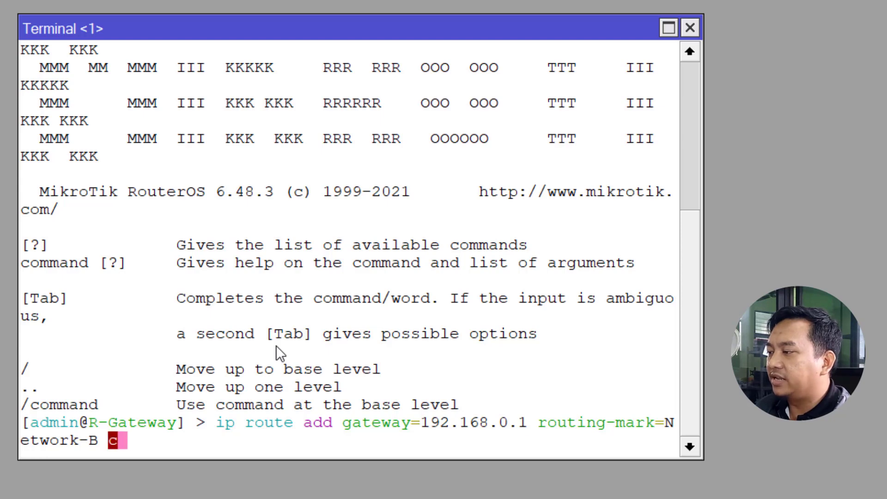
{"action": "type", "text": "om"}
{"action": "key", "text": "Tab"}
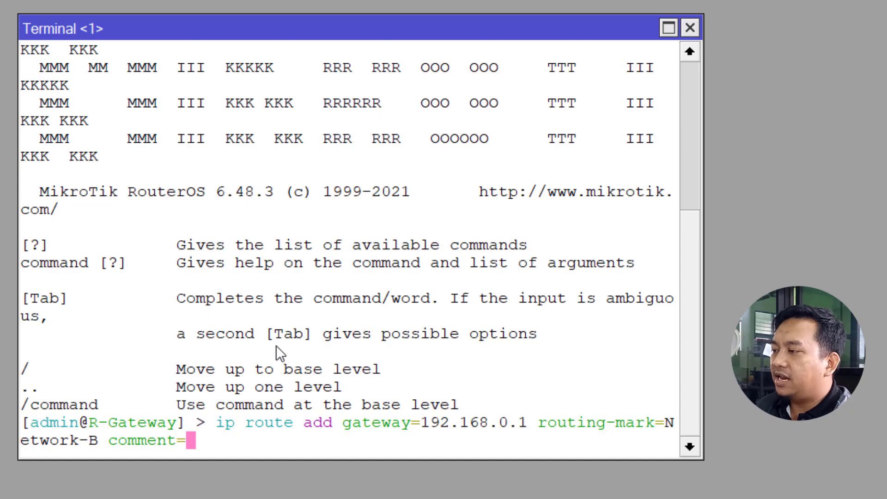
{"action": "type", "text": "ke-ISP"}
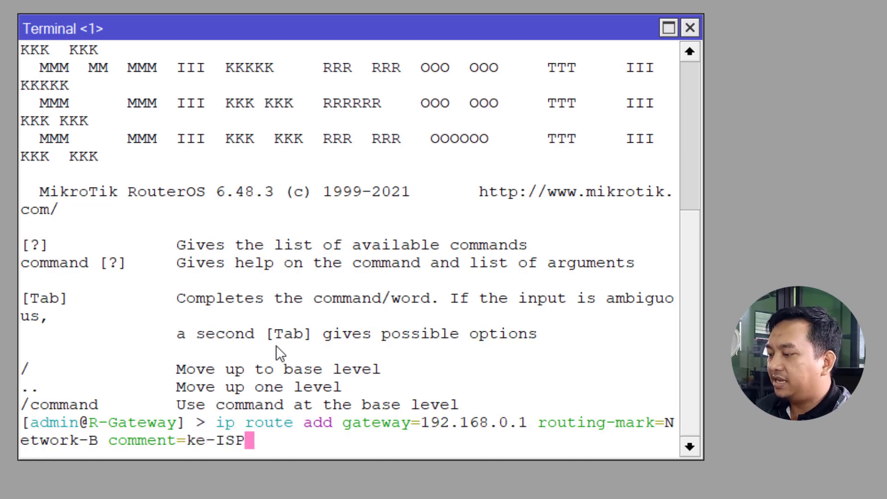
{"action": "type", "text": "-B"}
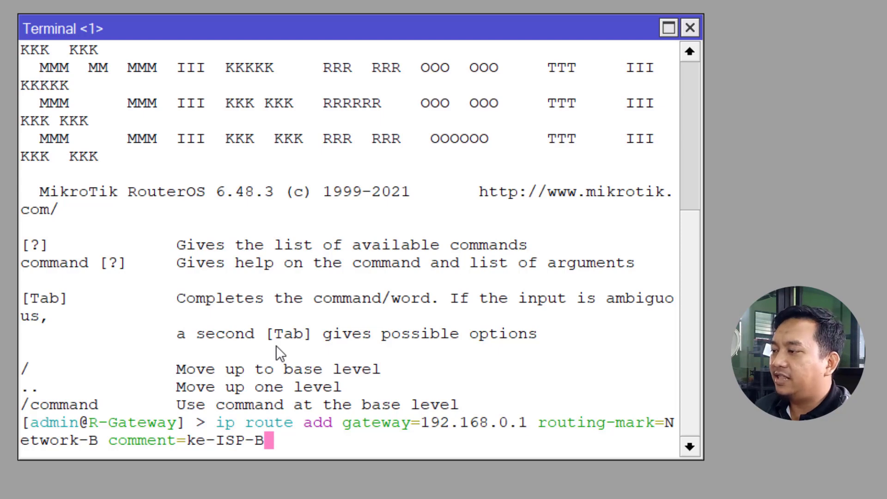
{"action": "key", "text": "Return"}
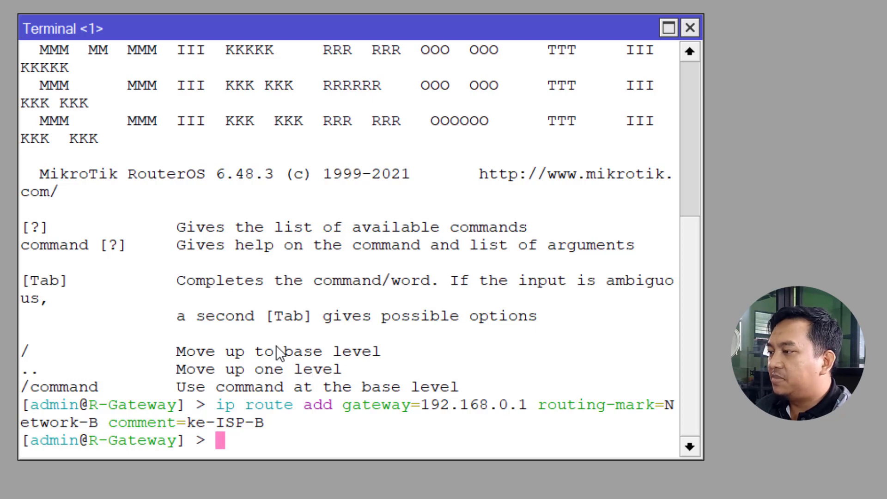
Run "ip route print", review the ke-ISP-A and ke-ISP-B default routes and their gateways, and close the terminal
{"action": "type", "text": "ip route print"}
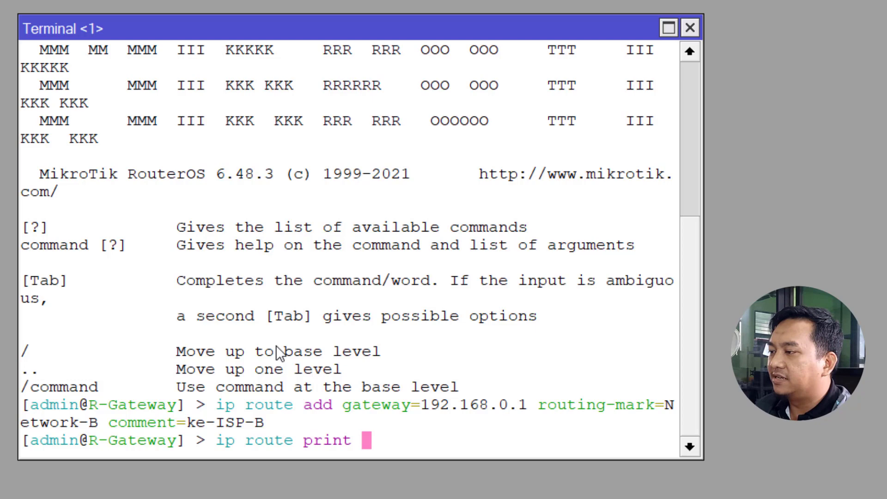
{"action": "key", "text": "Return"}
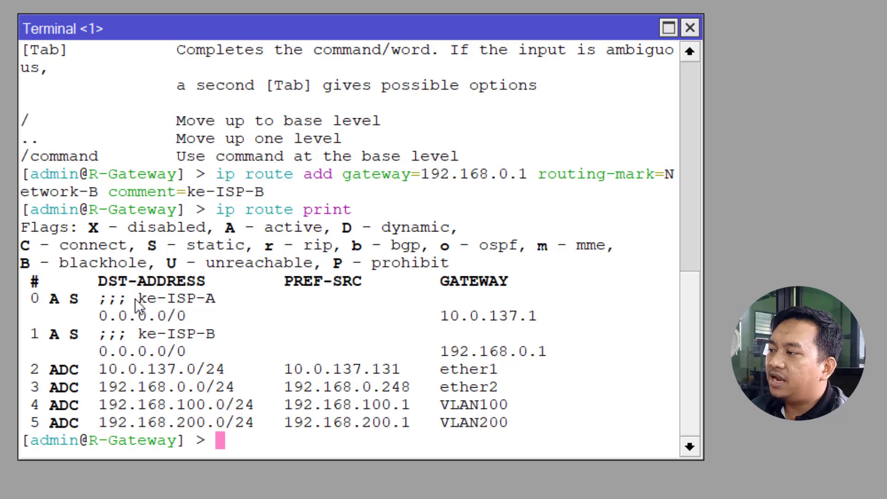
{"action": "left_click_drag", "start_coordinate": [130, 300], "coordinate": [222, 298]}
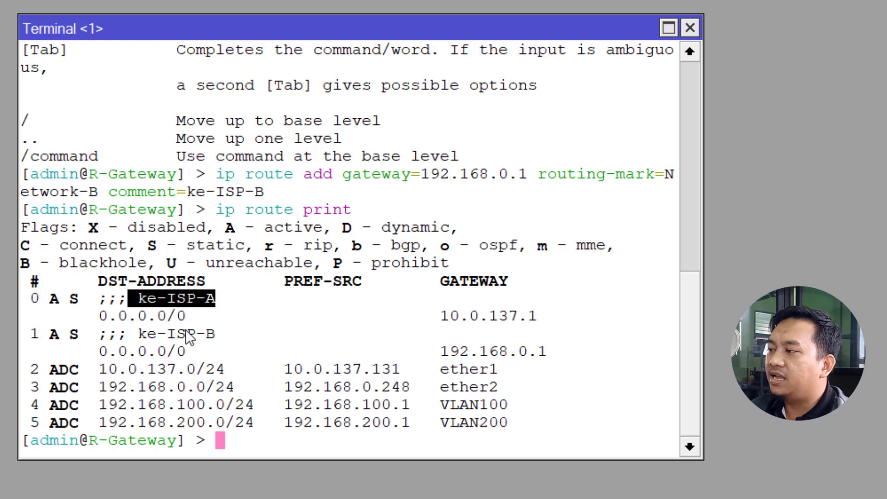
{"action": "left_click_drag", "start_coordinate": [122, 335], "coordinate": [218, 344]}
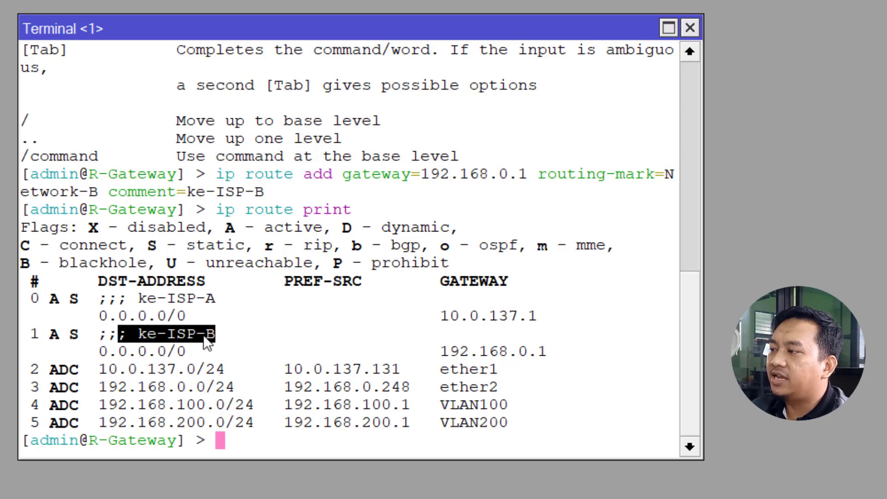
{"action": "left_click_drag", "start_coordinate": [138, 299], "coordinate": [208, 305]}
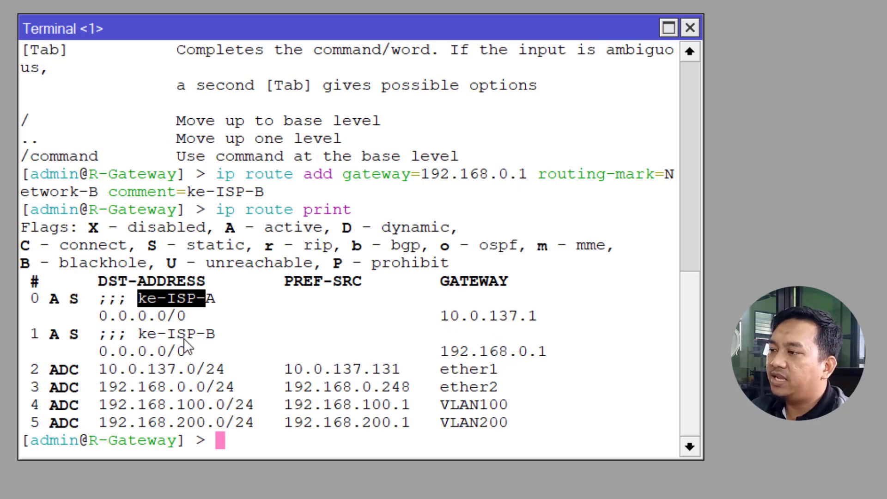
{"action": "left_click_drag", "start_coordinate": [440, 352], "coordinate": [551, 356]}
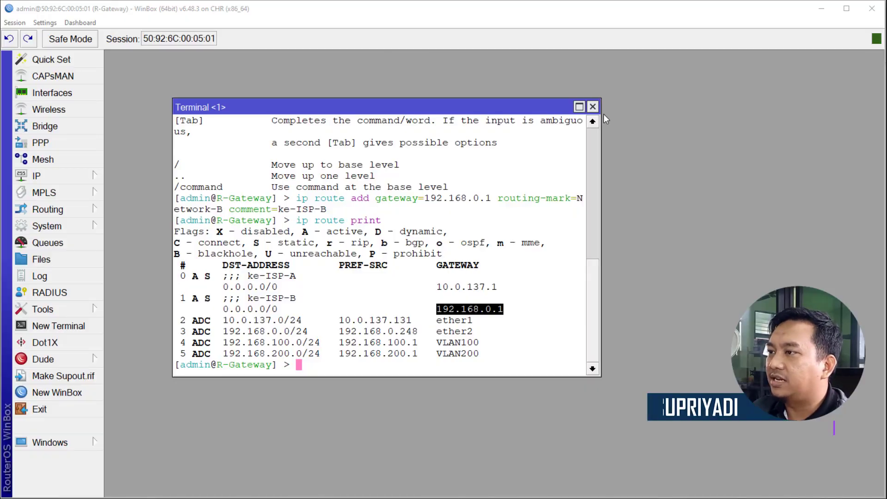
{"action": "left_click", "coordinate": [593, 107]}
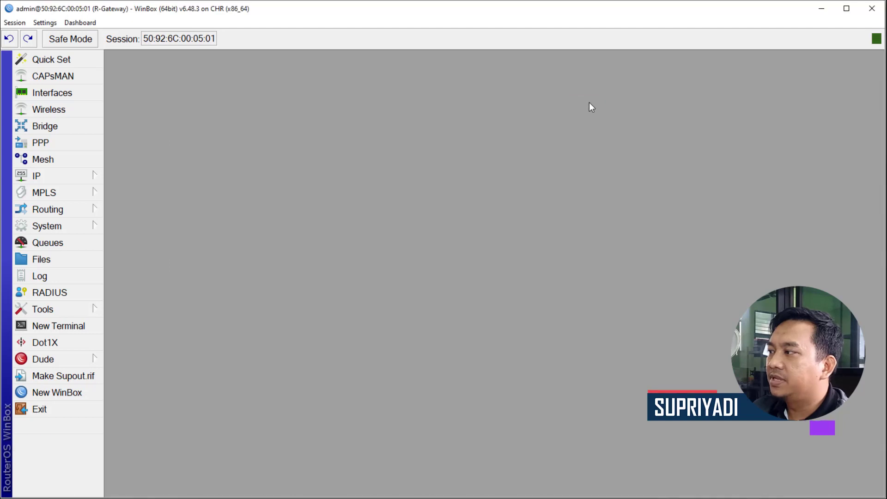
Create a firewall NAT rule with chain srcnat, out interface ether1 and action masquerade
{"action": "left_click", "coordinate": [69, 176]}
{"action": "left_click", "coordinate": [156, 279]}
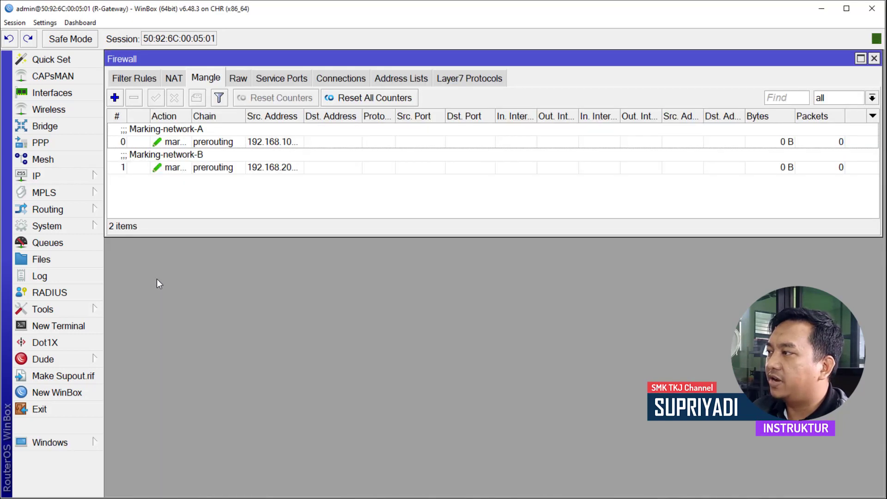
{"action": "left_click", "coordinate": [172, 79]}
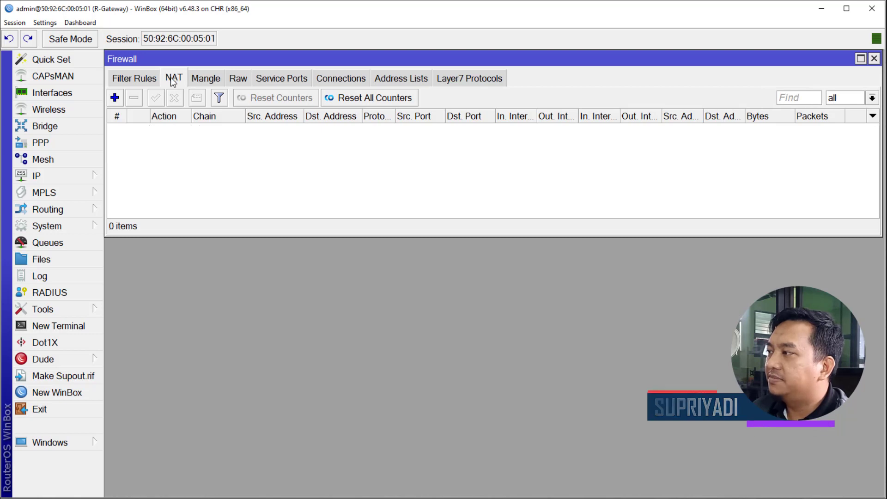
{"action": "left_click", "coordinate": [115, 98]}
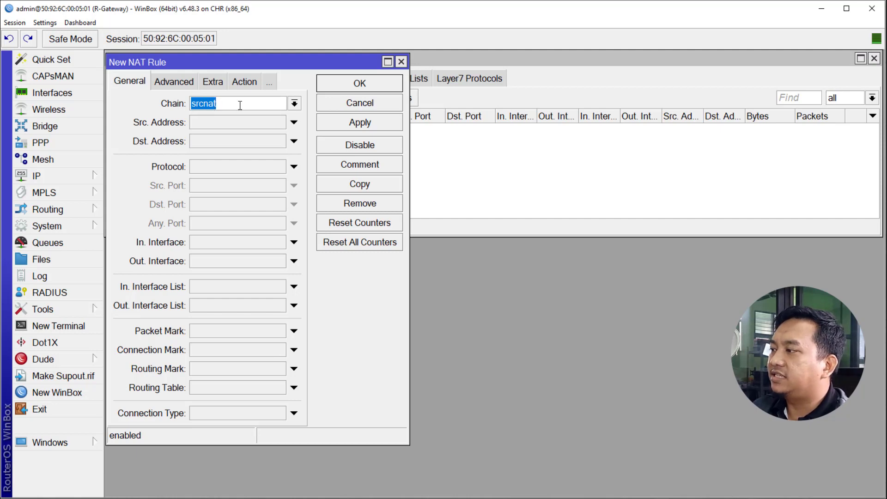
{"action": "left_click", "coordinate": [294, 262]}
{"action": "left_click", "coordinate": [280, 261]}
{"action": "left_click", "coordinate": [279, 262]}
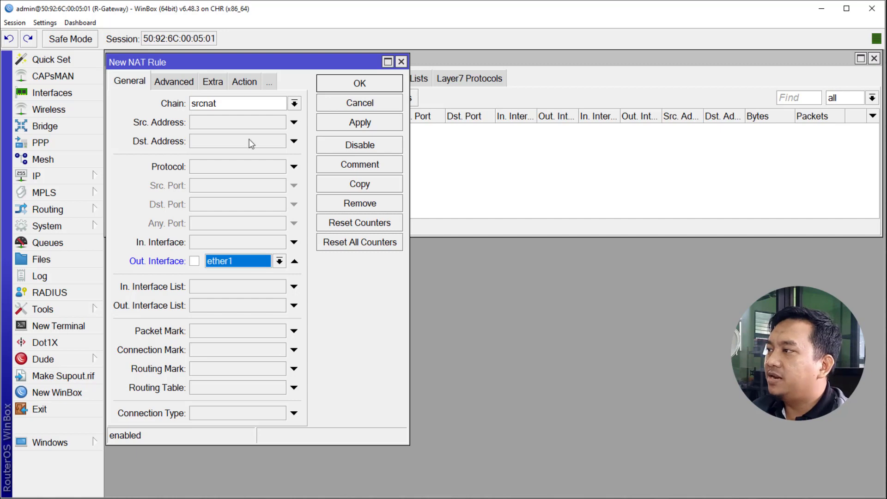
{"action": "left_click", "coordinate": [244, 82]}
{"action": "left_click", "coordinate": [207, 104]}
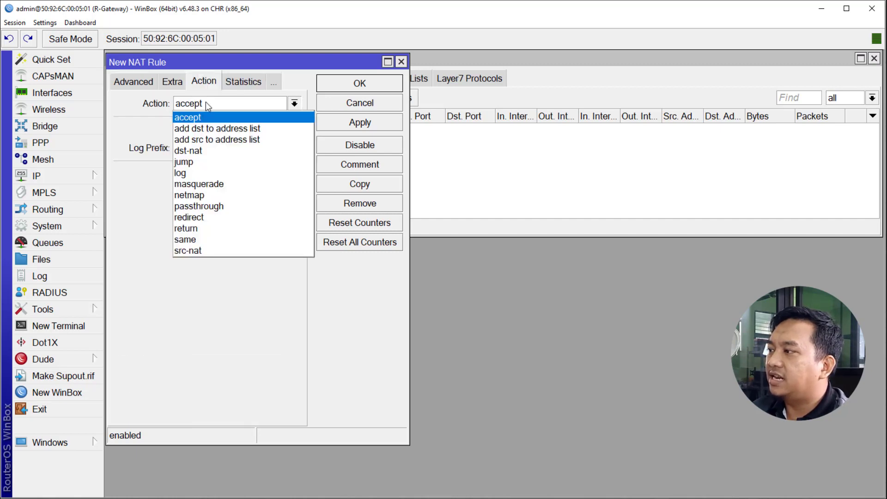
{"action": "left_click", "coordinate": [229, 185]}
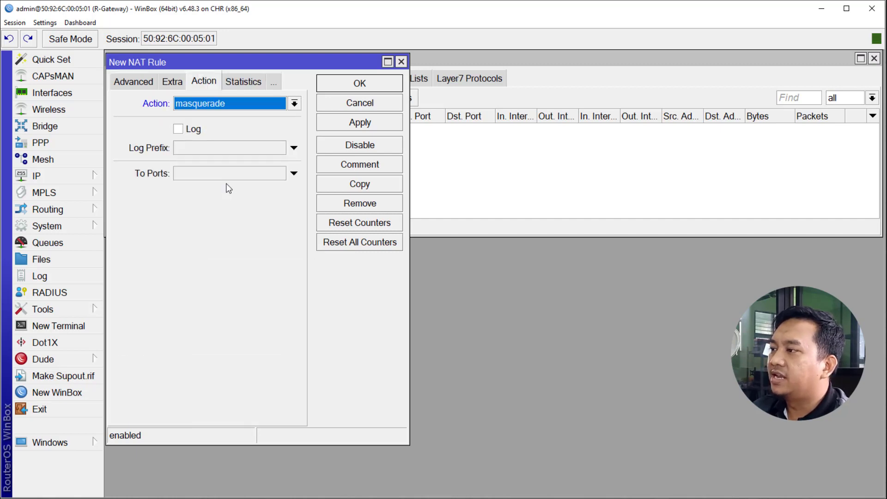
Add the comment NAT-ISP-A to the new NAT rule and save it
{"action": "left_click", "coordinate": [343, 167]}
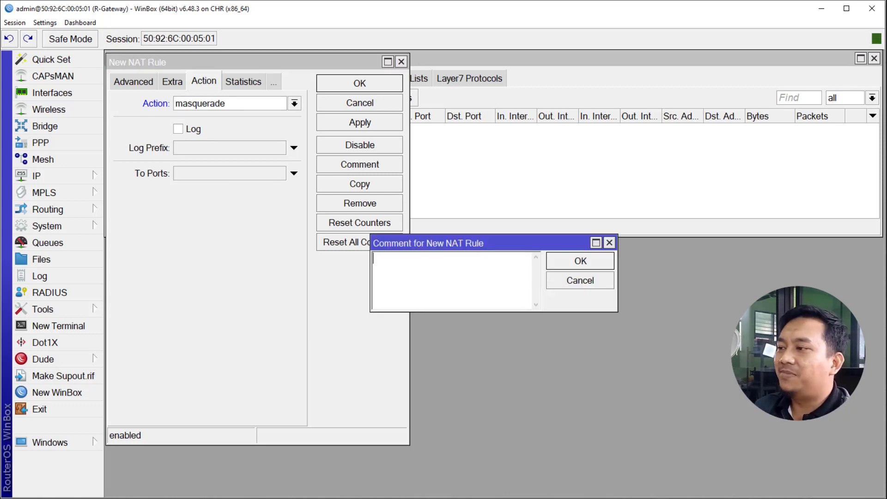
{"action": "type", "text": "NA"}
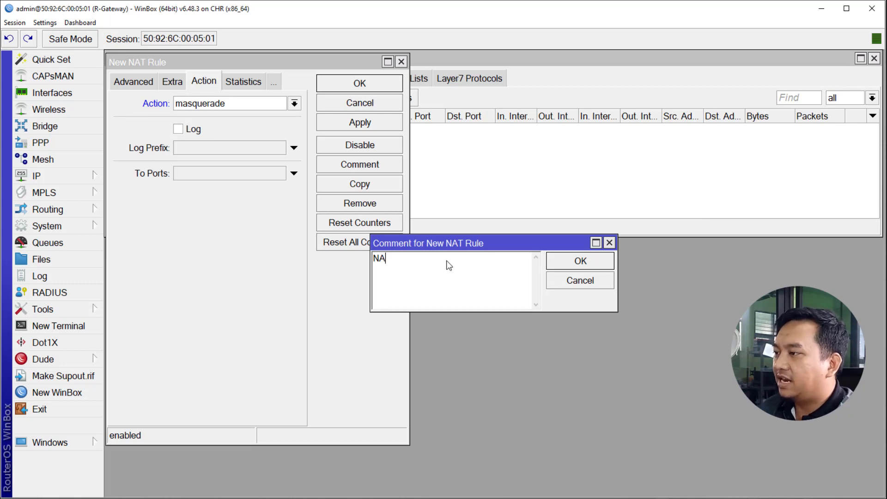
{"action": "type", "text": "T-ISP-A"}
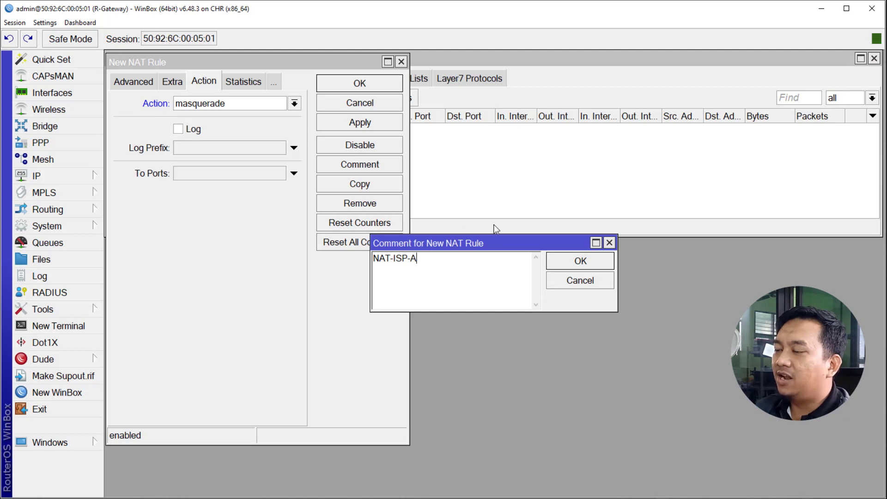
{"action": "left_click", "coordinate": [589, 264]}
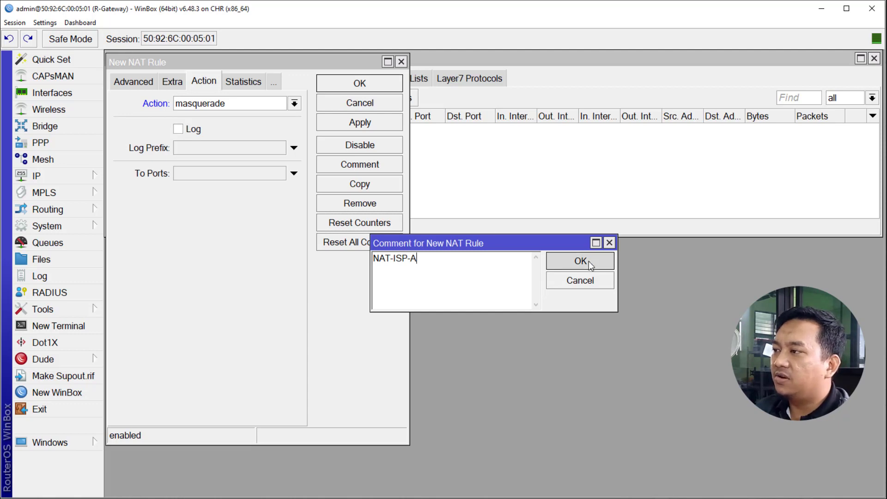
{"action": "left_click", "coordinate": [354, 127]}
{"action": "left_click", "coordinate": [361, 85]}
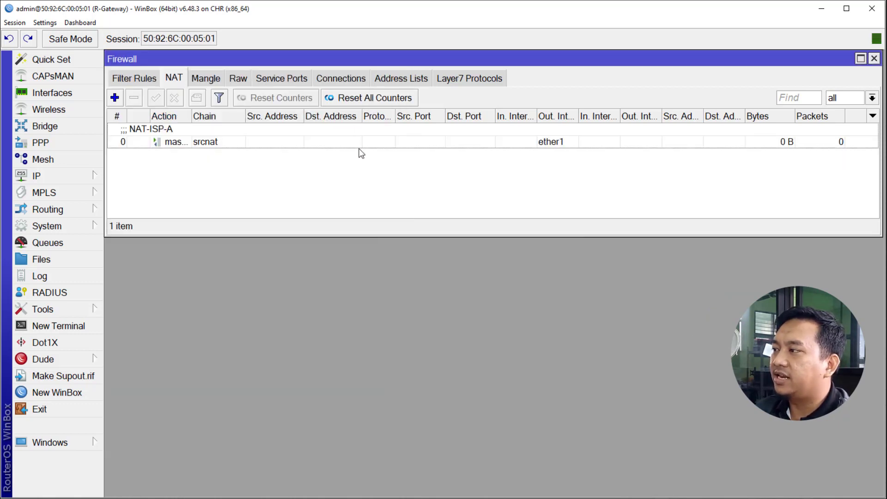
Widen the Action column of the NAT list to check the rule's action, and close the firewall window
{"action": "left_click", "coordinate": [182, 142]}
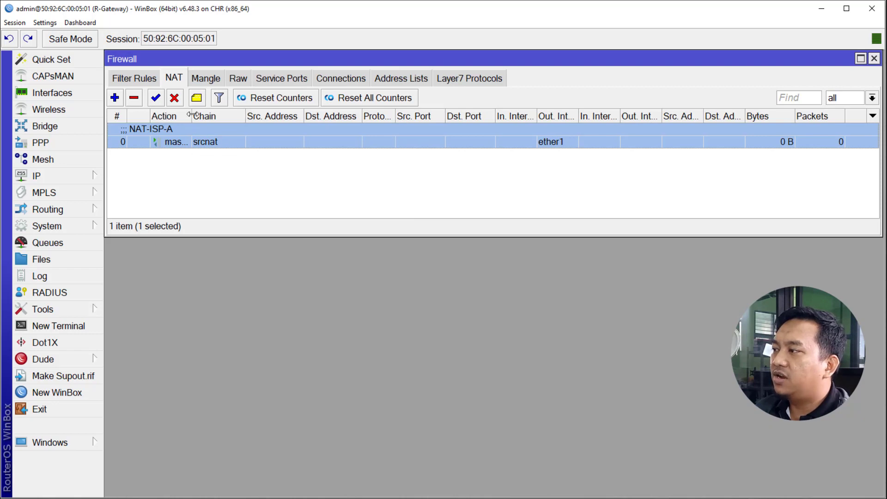
{"action": "left_click_drag", "start_coordinate": [190, 115], "coordinate": [225, 115]}
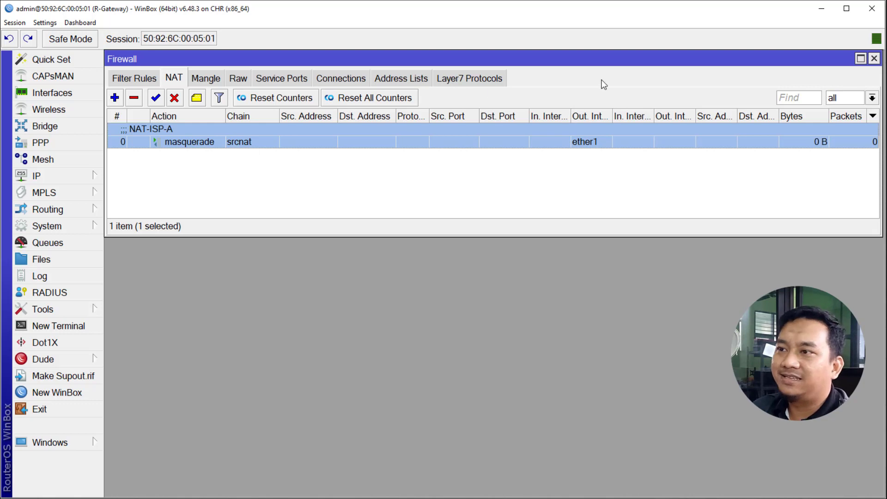
{"action": "left_click", "coordinate": [874, 59]}
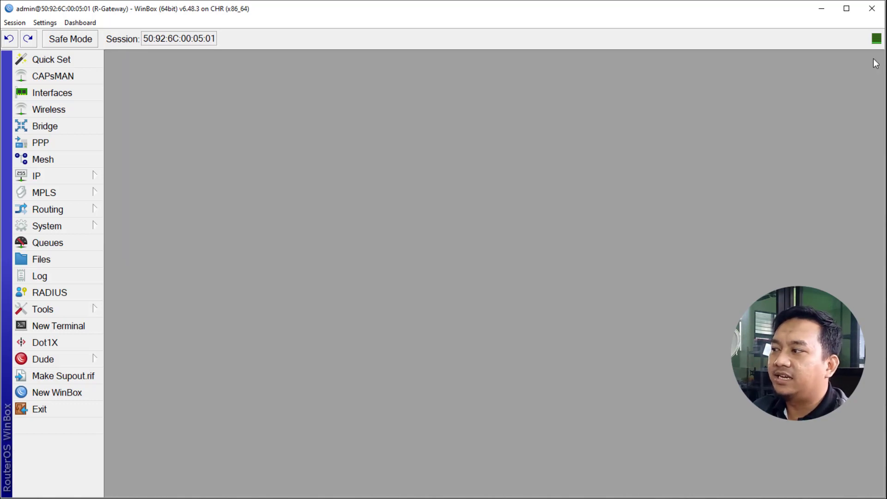
Open a new terminal and begin the command "ip firewall nat add chain=srcnat"
{"action": "left_click", "coordinate": [53, 325]}
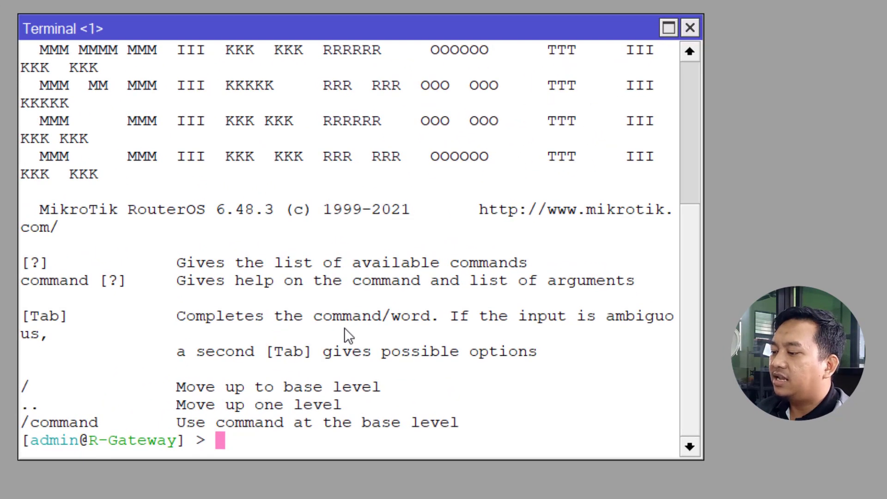
{"action": "type", "text": "ip fi"}
{"action": "key", "text": "Tab"}
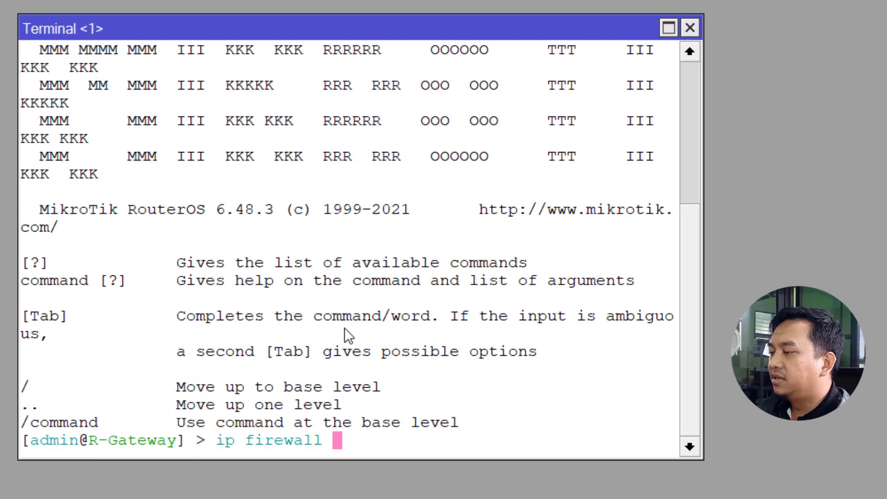
{"action": "type", "text": "na"}
{"action": "key", "text": "Tab"}
{"action": "type", "text": "a"}
{"action": "key", "text": "Tab"}
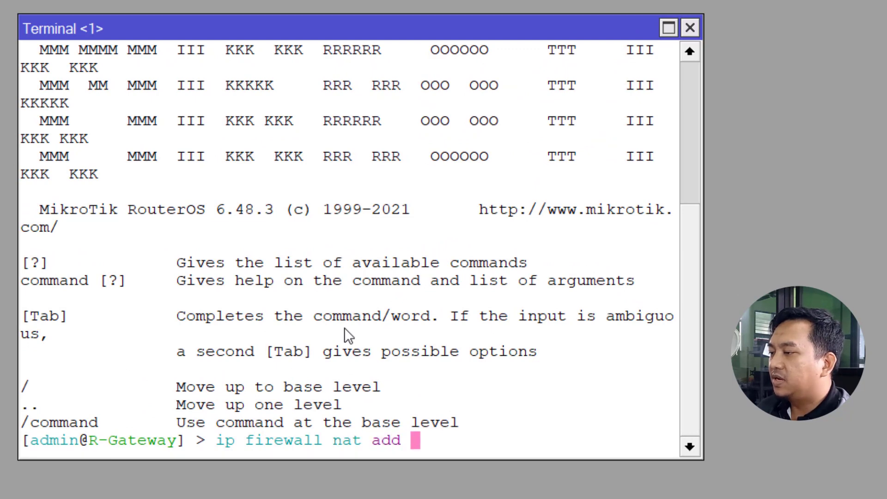
{"action": "type", "text": "c"}
{"action": "key", "text": "Tab"}
{"action": "type", "text": "src"}
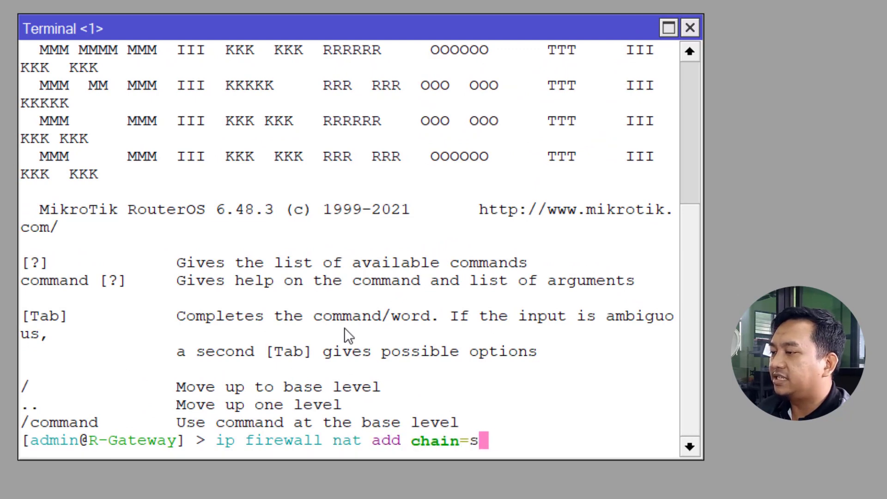
{"action": "key", "text": "Tab"}
Complete and run the srcnat rule command with out-interface=ether2, action=masquerade and comment=NAT-ISP-B
{"action": "type", "text": "out-in"}
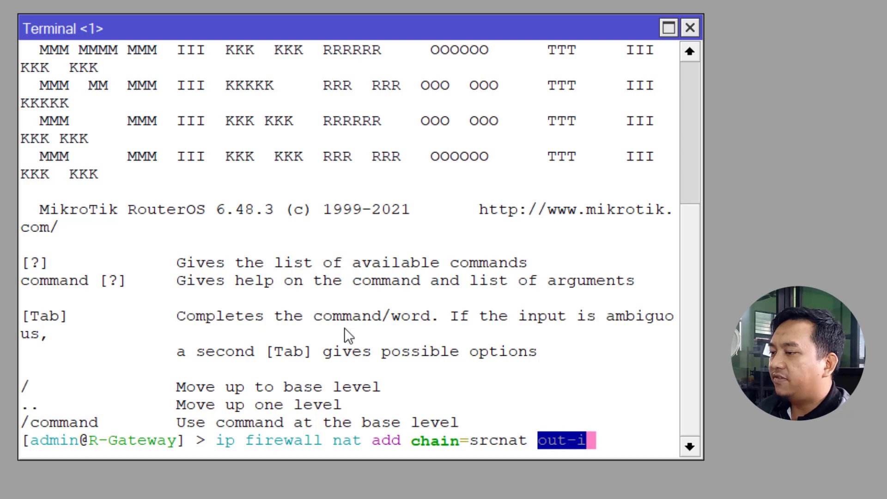
{"action": "key", "text": "Tab"}
{"action": "type", "text": "="}
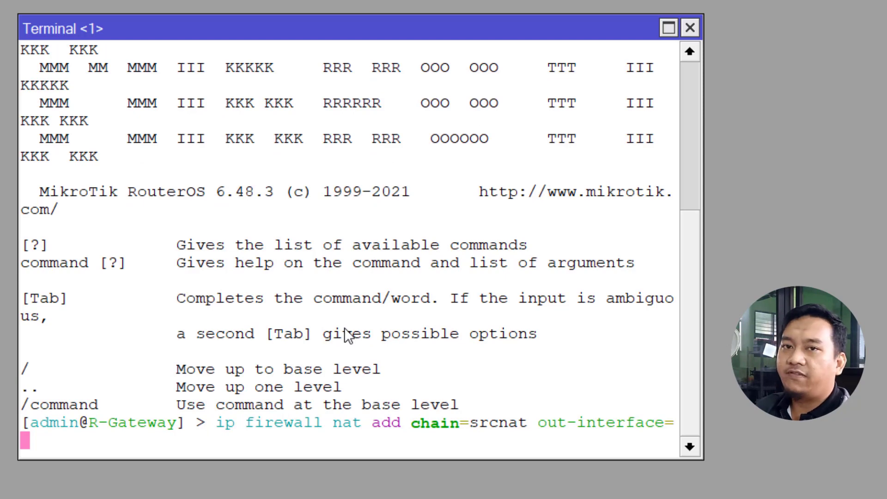
{"action": "type", "text": "ether"}
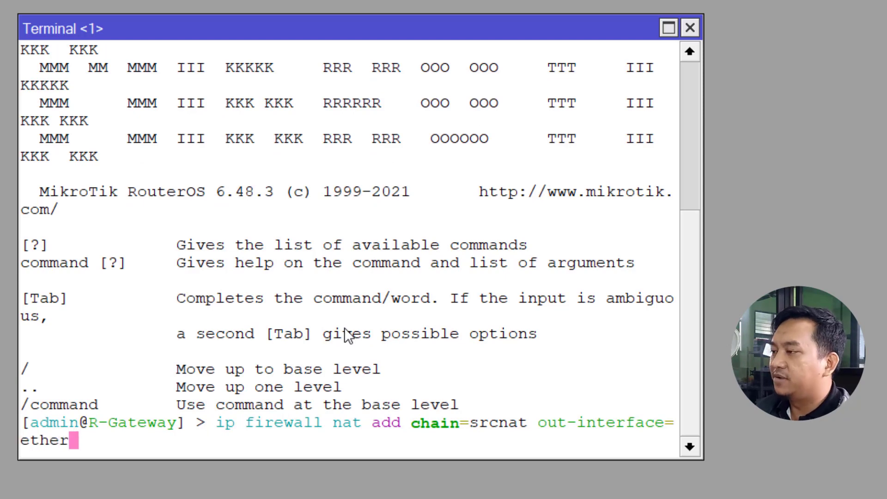
{"action": "type", "text": "2 action=masquerade"}
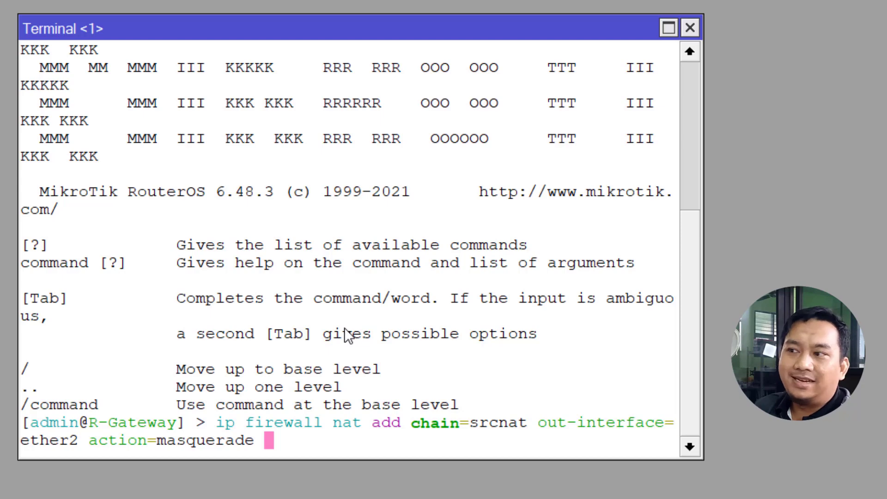
{"action": "type", "text": "com"}
{"action": "key", "text": "Tab"}
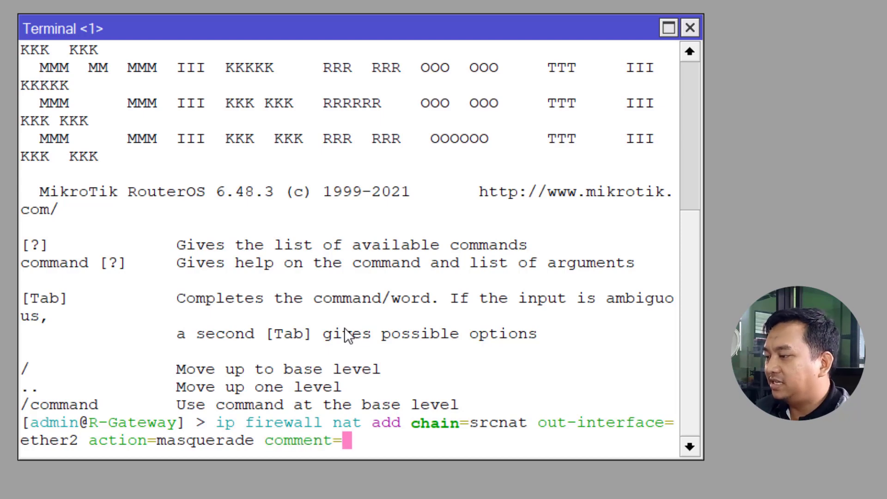
{"action": "type", "text": "NAT"}
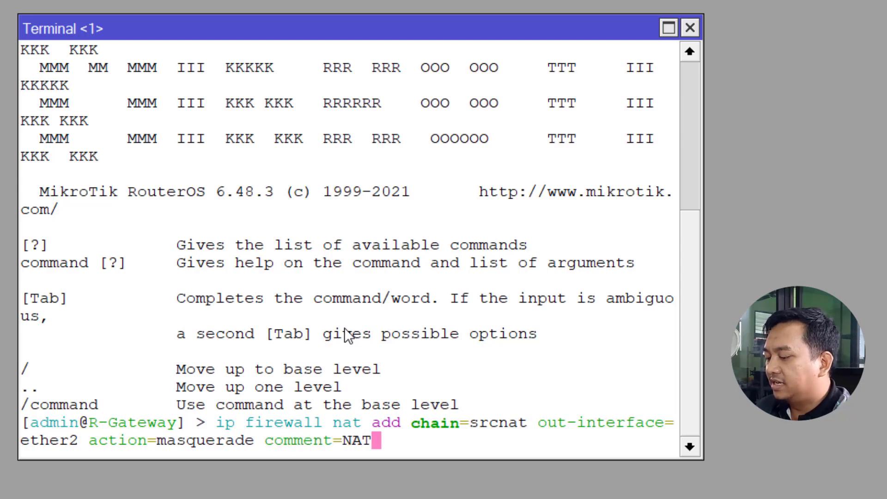
{"action": "type", "text": "-ISP-B"}
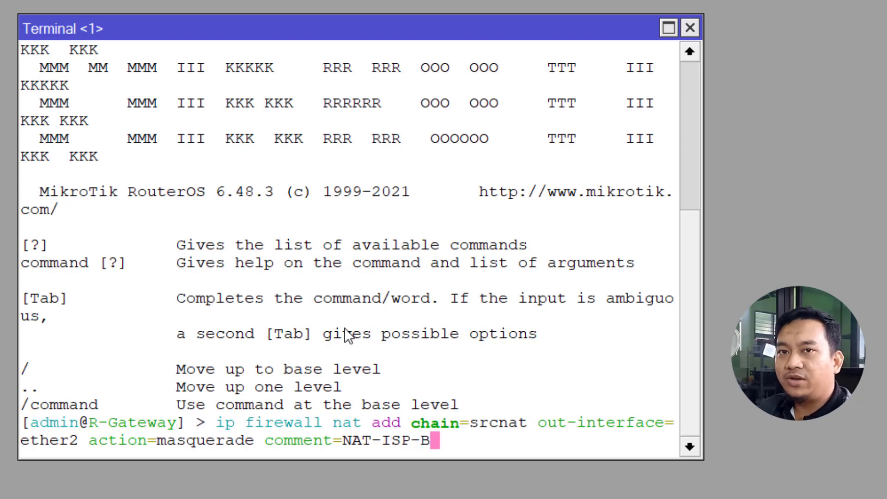
{"action": "key", "text": "Return"}
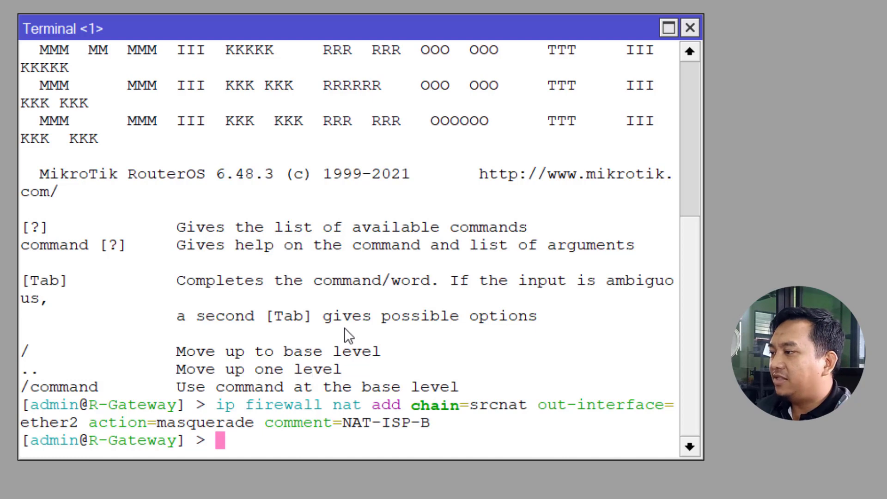
List the router's firewall NAT rules with the command "ip firewall nat print"
{"action": "type", "text": "ip f"}
{"action": "key", "text": "Tab"}
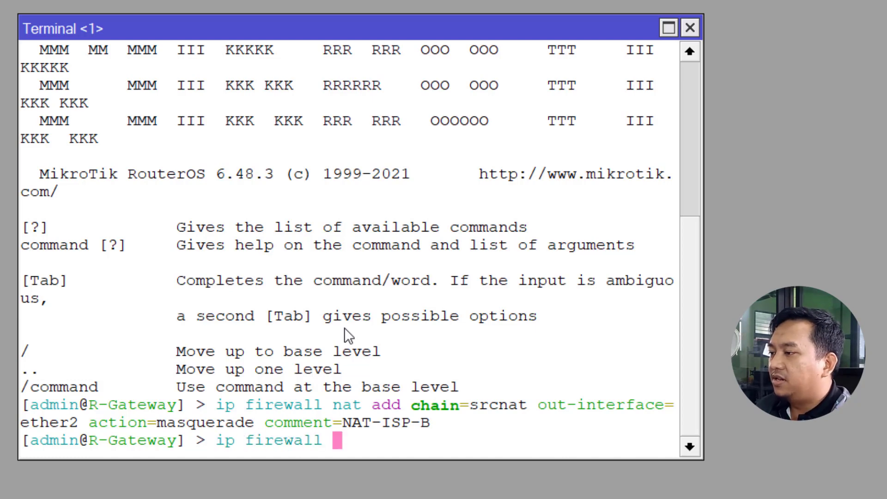
{"action": "type", "text": "n"}
{"action": "key", "text": "Tab"}
{"action": "type", "text": "pr"}
{"action": "key", "text": "Tab"}
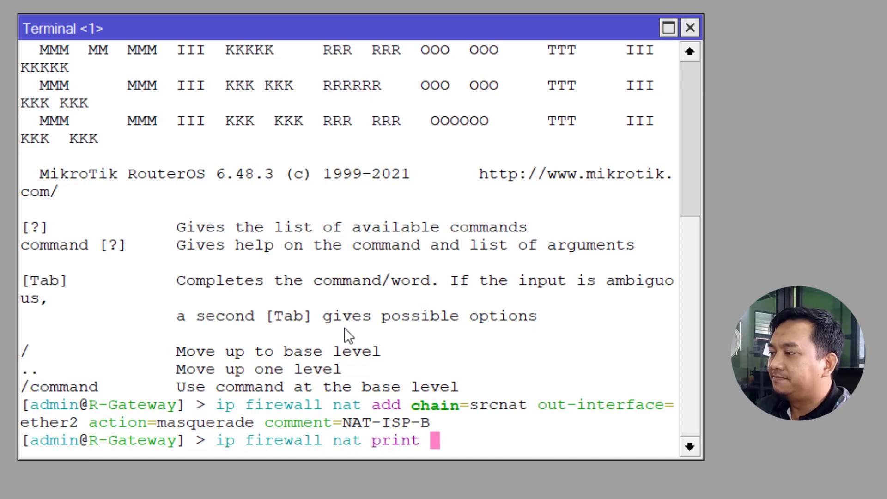
{"action": "key", "text": "Return"}
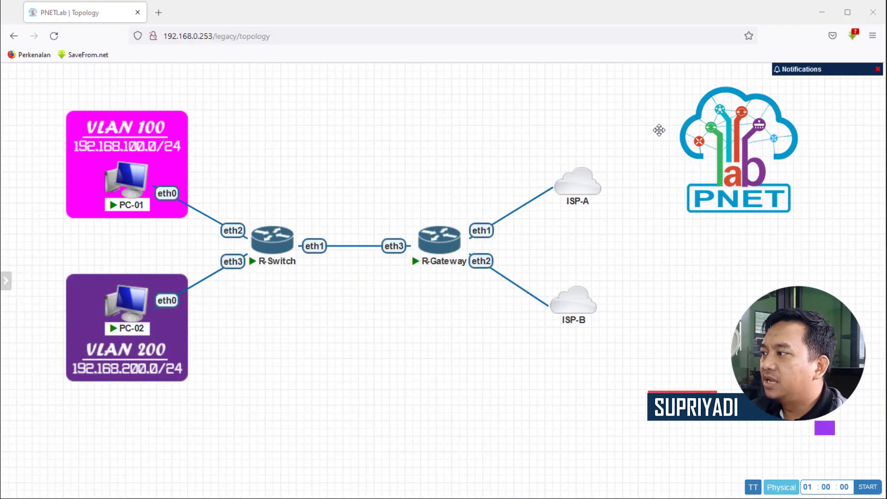
Switch to the PNETLab topology and open PC-01's telnet console in SuperPutty.exe
{"action": "left_click", "coordinate": [131, 181]}
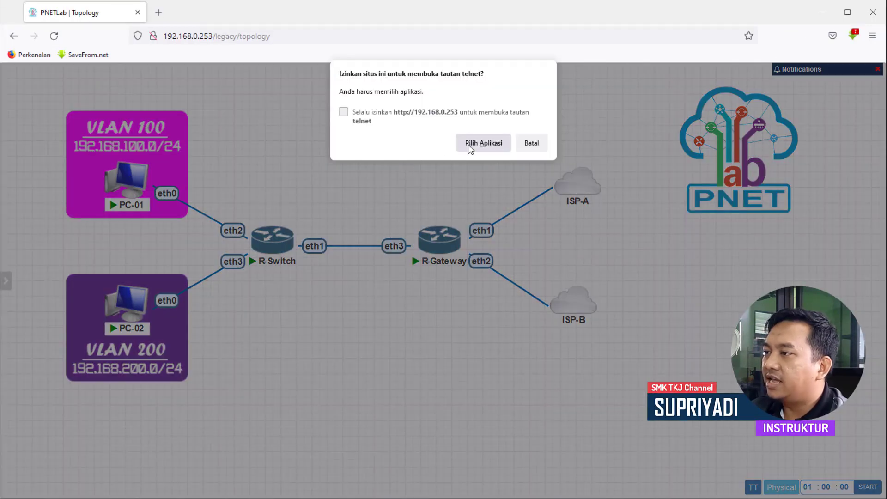
{"action": "left_click", "coordinate": [480, 143]}
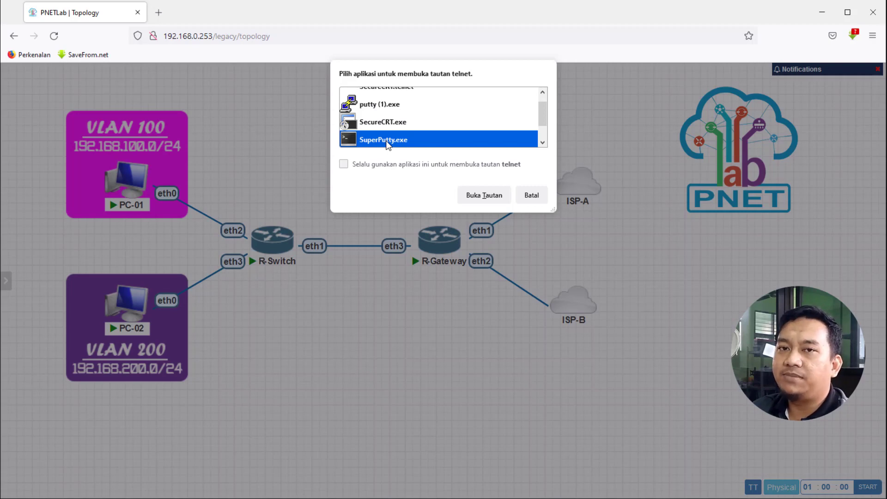
{"action": "left_click", "coordinate": [369, 104]}
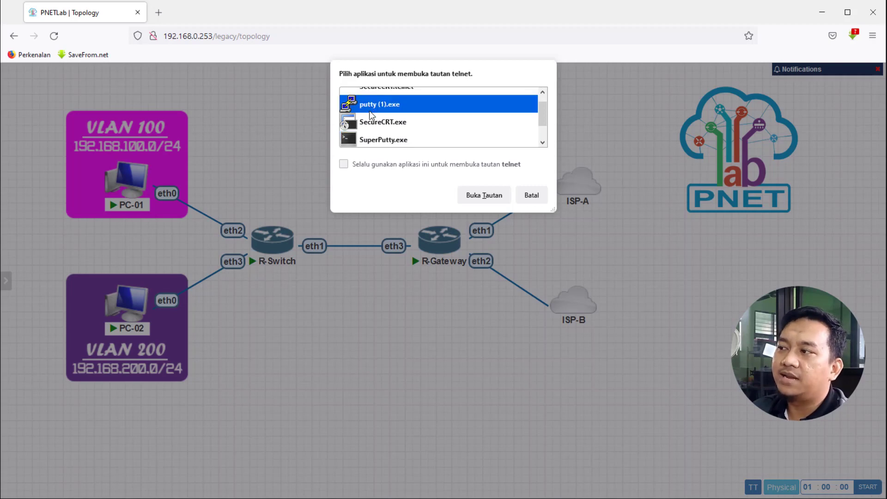
{"action": "left_click", "coordinate": [373, 140]}
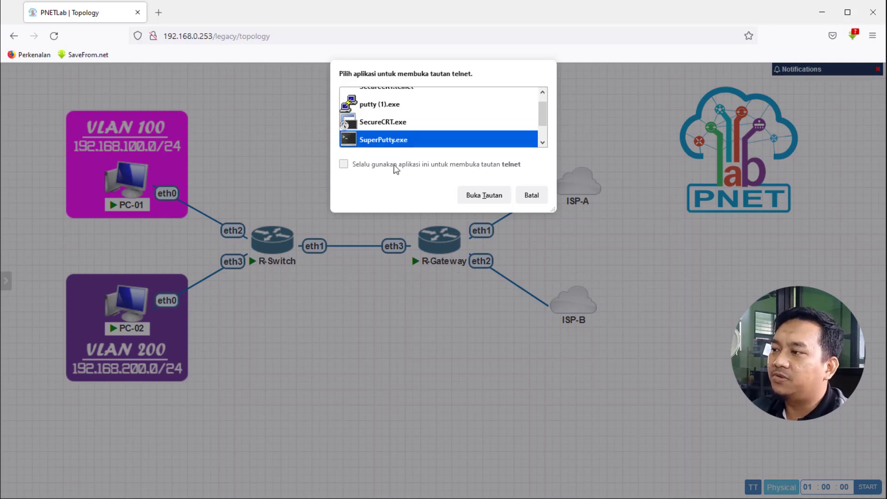
{"action": "left_click", "coordinate": [488, 194]}
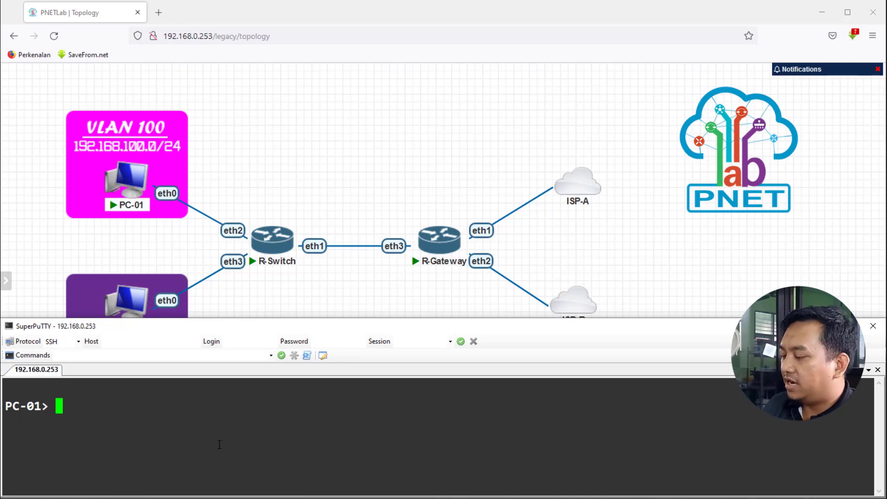
Run "tracer google.com" on PC-01 and highlight the second hop's address in the output
{"action": "type", "text": "tracer"}
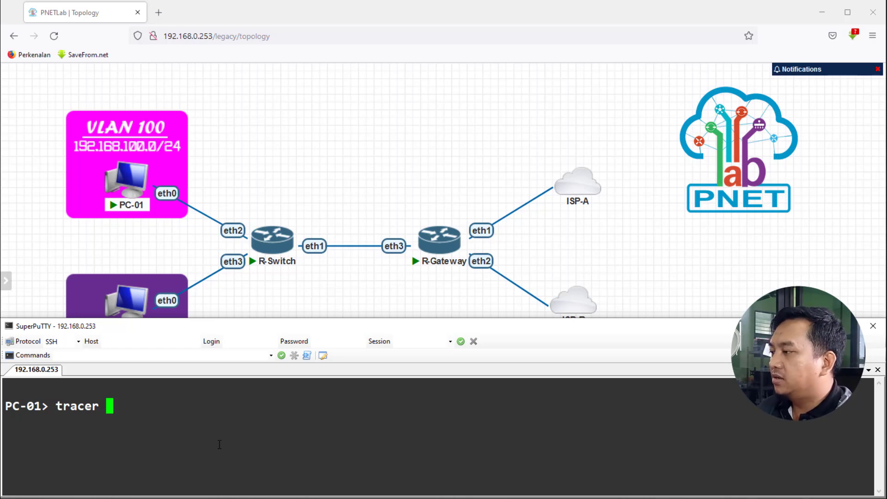
{"action": "type", "text": "google.com"}
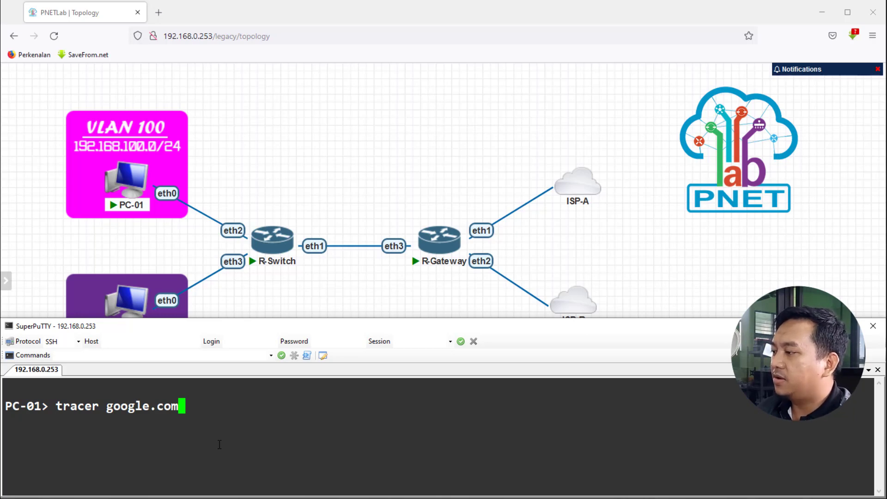
{"action": "key", "text": "Return"}
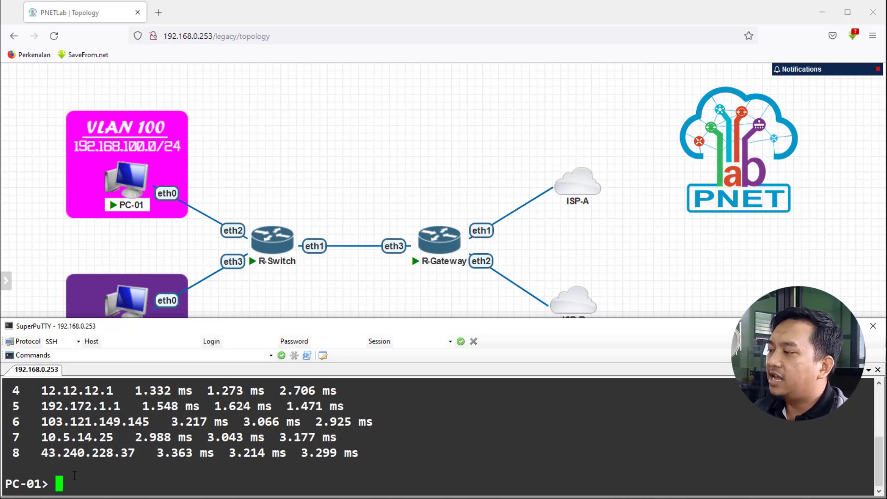
{"action": "scroll", "coordinate": [78, 469], "scroll_direction": "up", "scroll_amount": 2}
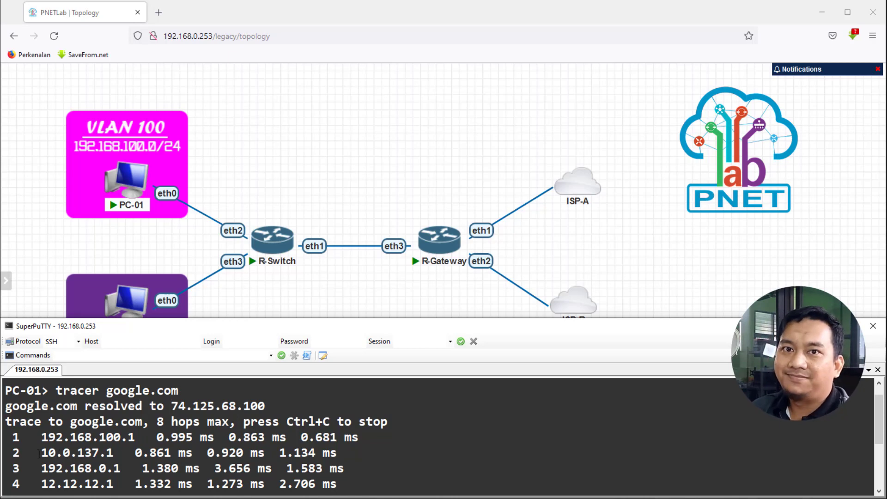
{"action": "left_click_drag", "start_coordinate": [43, 453], "coordinate": [122, 453]}
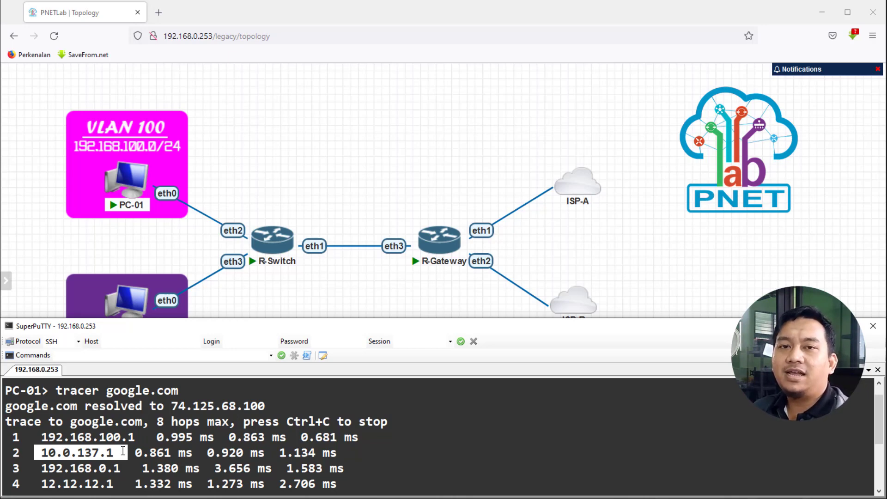
Return to the topology and open PC-02's telnet console in SuperPutty.exe
{"action": "left_click", "coordinate": [292, 171]}
{"action": "left_click", "coordinate": [136, 306]}
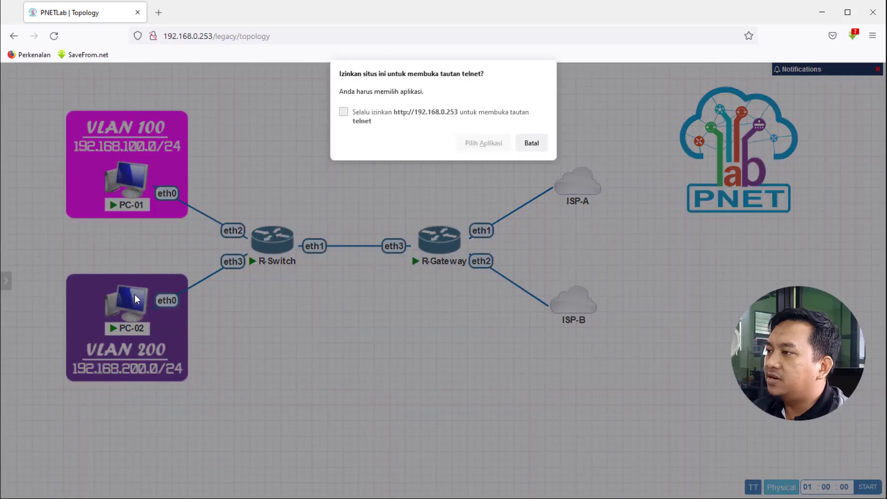
{"action": "left_click", "coordinate": [474, 144]}
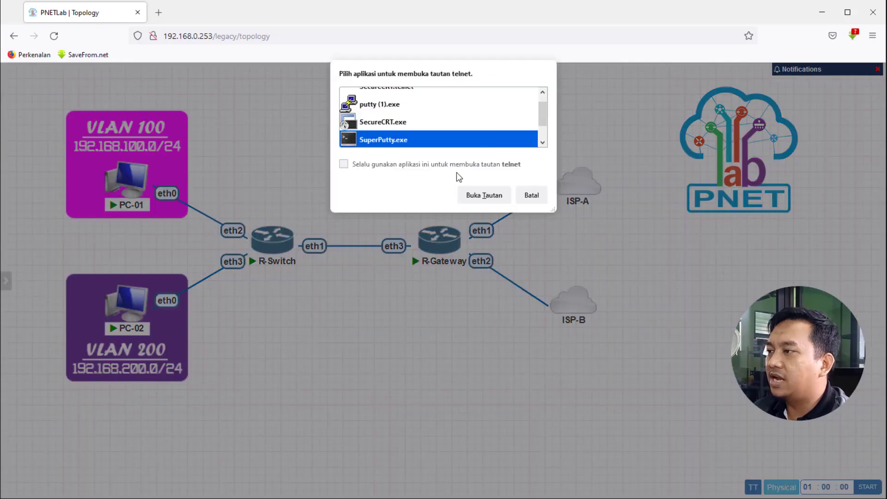
{"action": "left_click", "coordinate": [478, 193]}
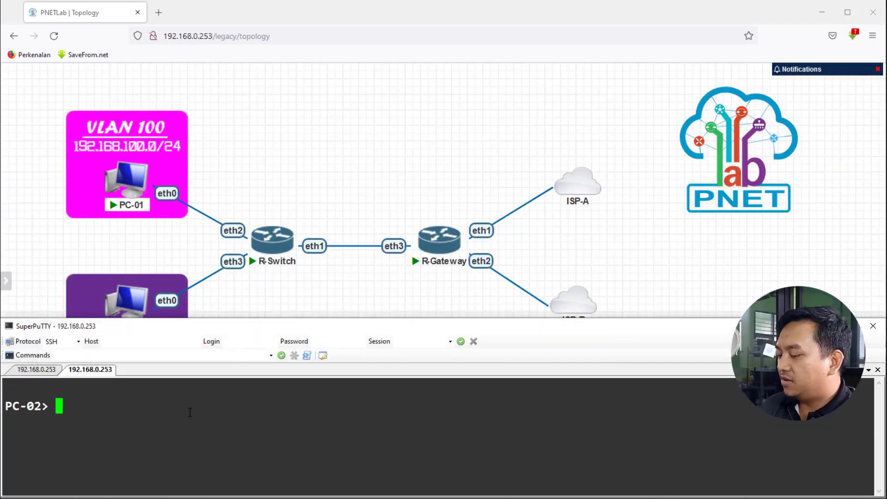
Run "tracer google.com" on PC-02, highlight the second hop's address, and return to the topology
{"action": "type", "text": "tr"}
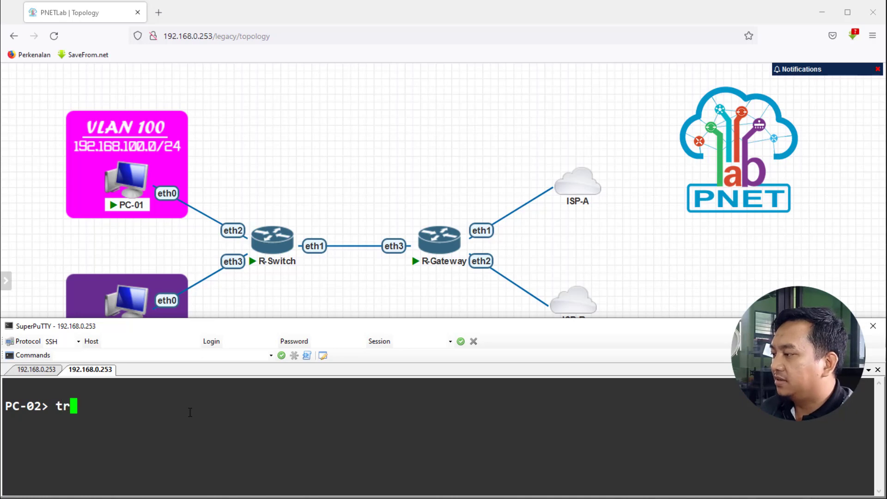
{"action": "type", "text": "acer "}
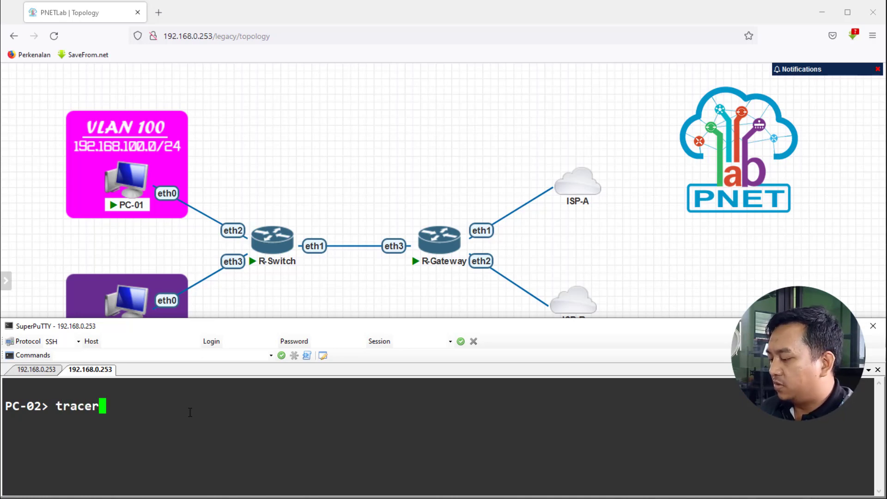
{"action": "type", "text": "google"}
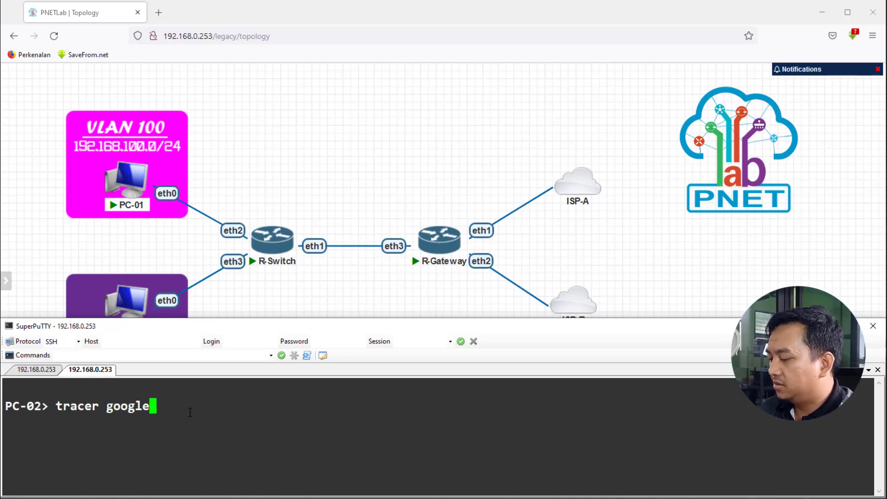
{"action": "type", "text": ".com"}
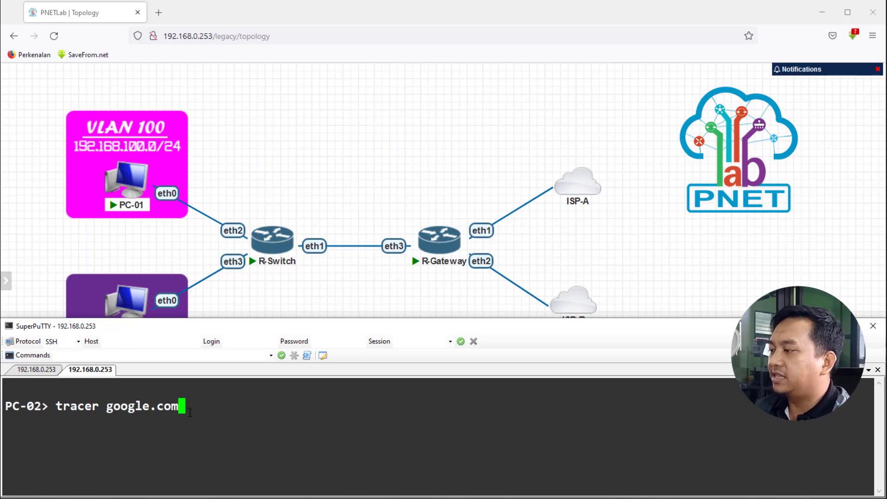
{"action": "key", "text": "Return"}
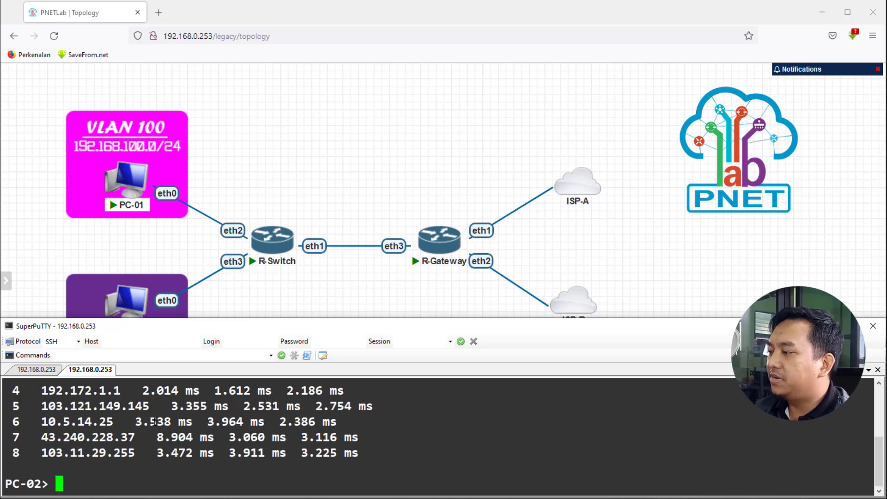
{"action": "scroll", "coordinate": [154, 421], "scroll_direction": "up", "scroll_amount": 2}
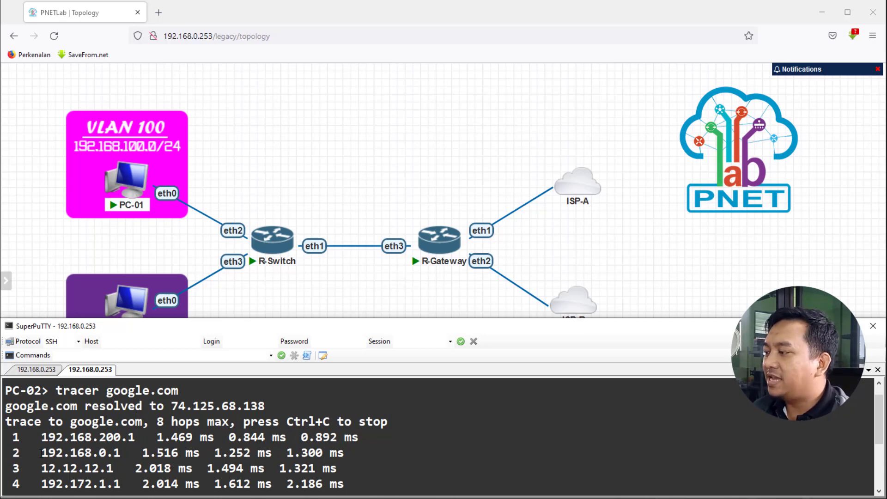
{"action": "left_click_drag", "start_coordinate": [37, 454], "coordinate": [126, 450]}
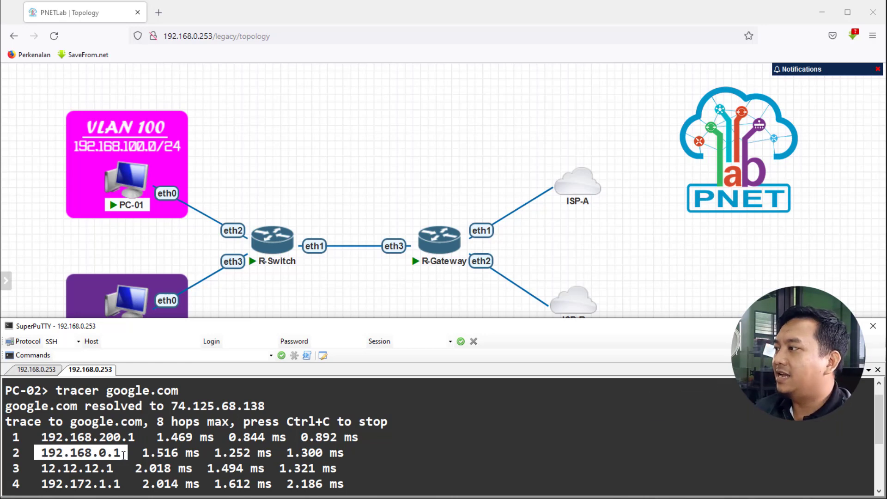
{"action": "left_click", "coordinate": [174, 261]}
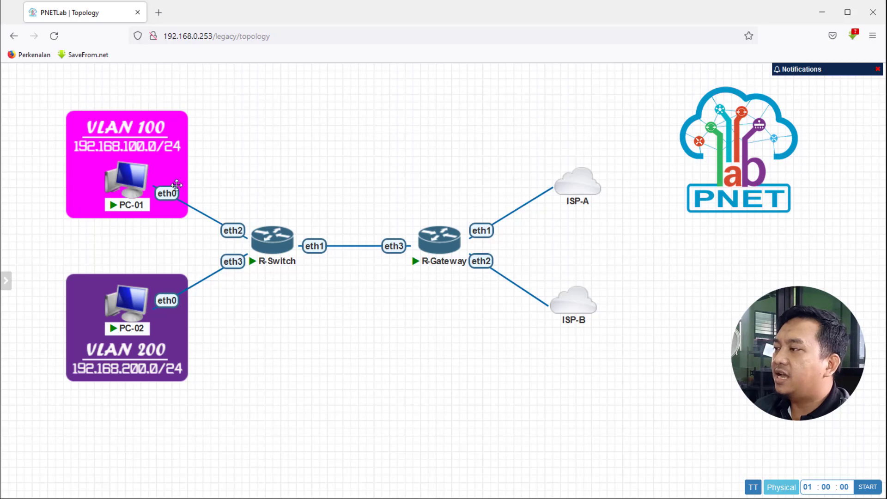
{"action": "mouse_move", "coordinate": [588, 191]}
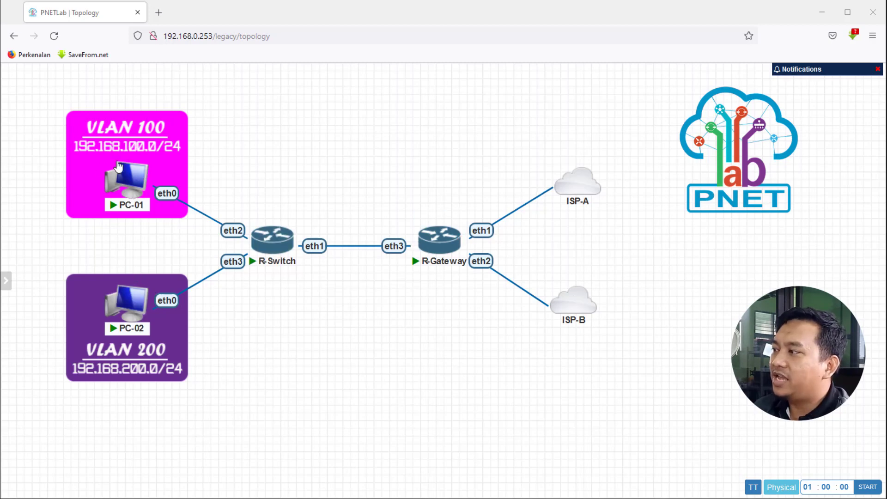
{"action": "mouse_move", "coordinate": [609, 202]}
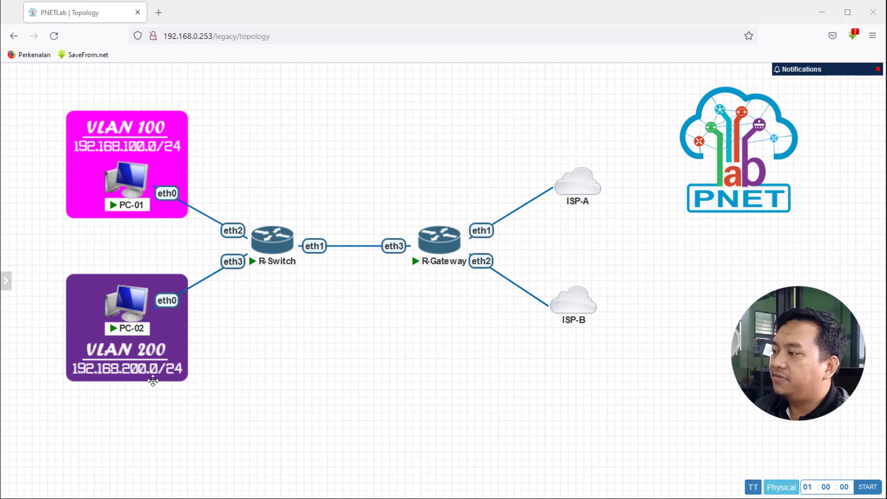
{"action": "mouse_move", "coordinate": [582, 293]}
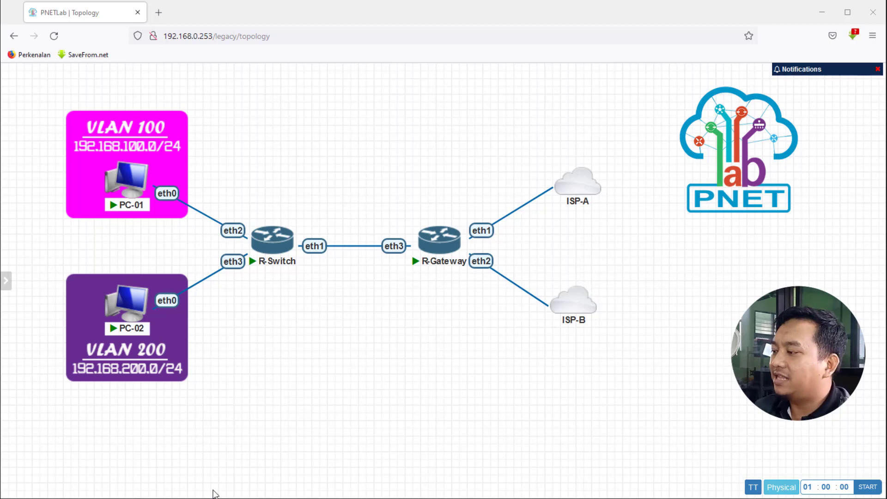
Switch to the R-Gateway WinBox session, close the terminal and open the IP route list
{"action": "left_click", "coordinate": [307, 497]}
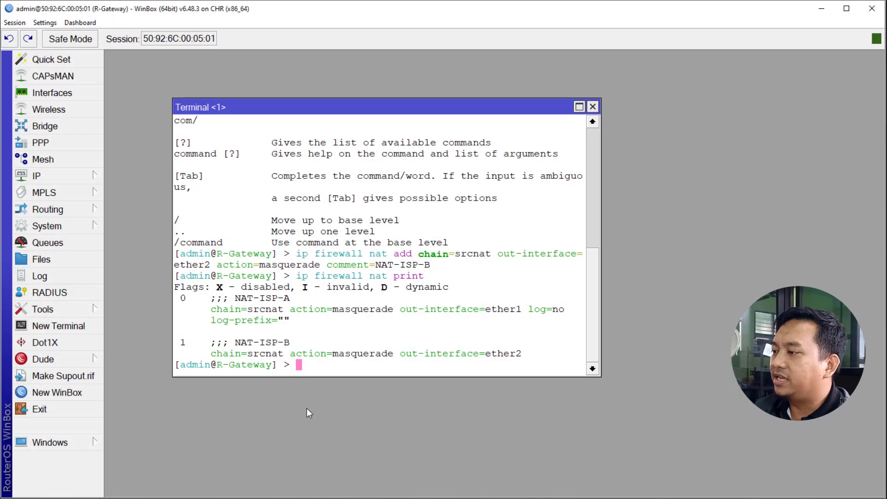
{"action": "left_click", "coordinate": [593, 107]}
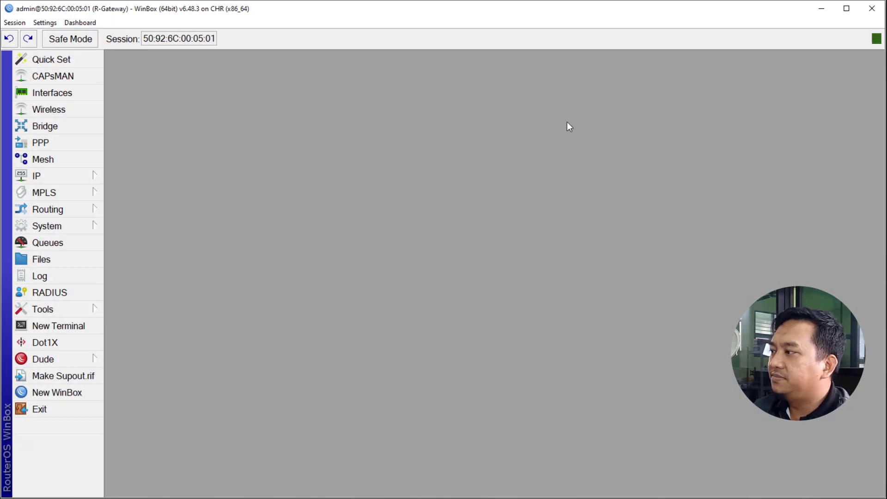
{"action": "left_click", "coordinate": [86, 181]}
{"action": "left_click", "coordinate": [156, 400]}
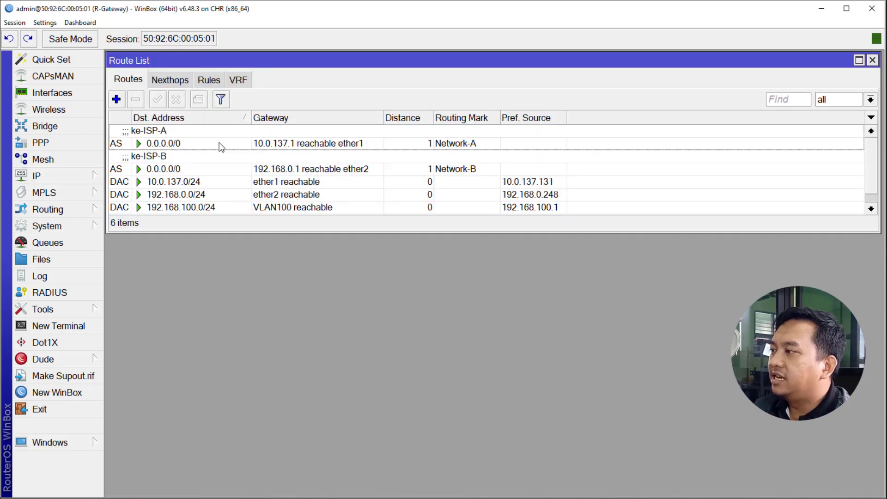
Set the routing mark of the ke-ISP-A default route to Network-B and save the route
{"action": "double_click", "coordinate": [191, 141]}
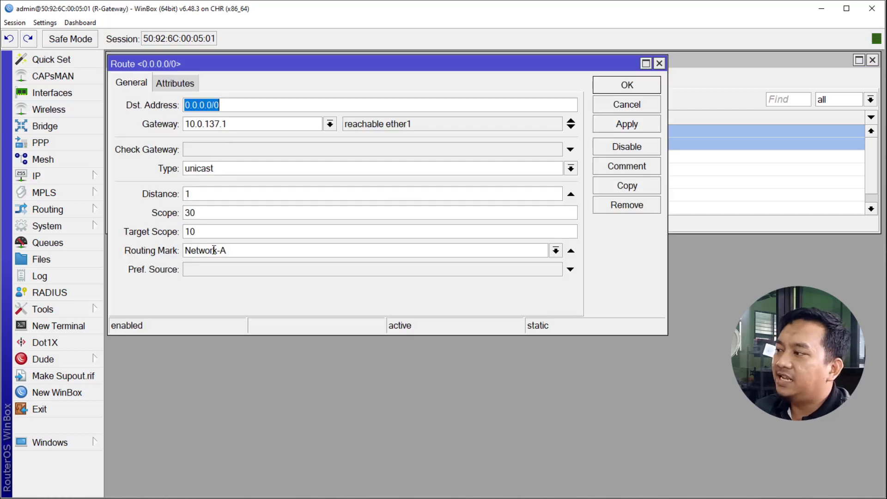
{"action": "left_click", "coordinate": [556, 251]}
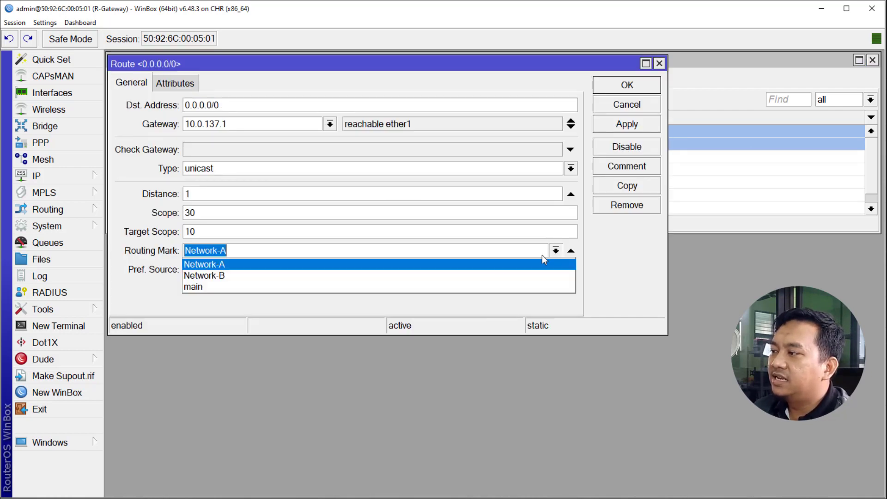
{"action": "left_click", "coordinate": [380, 279]}
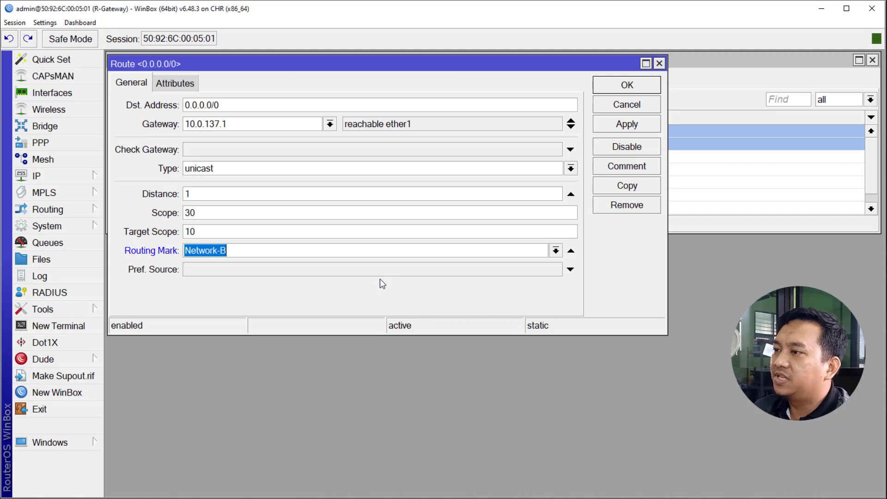
{"action": "left_click", "coordinate": [623, 125]}
{"action": "left_click", "coordinate": [623, 93]}
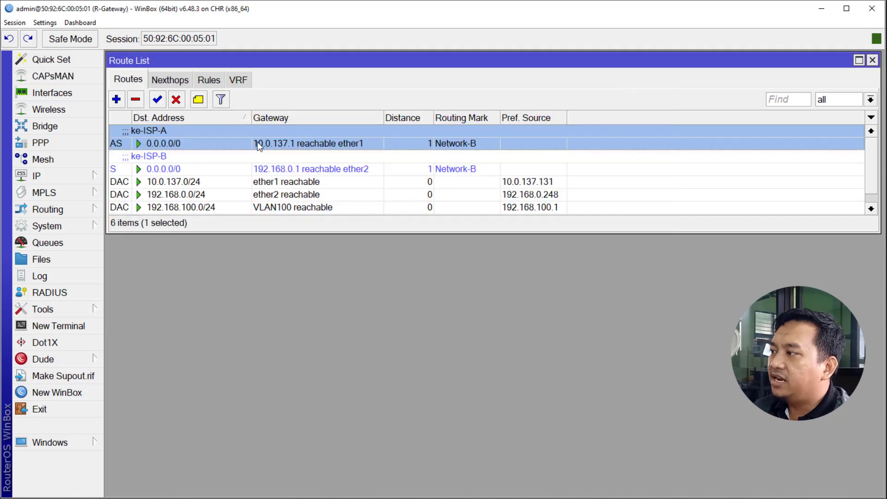
Set the routing mark of the ke-ISP-B default route to Network-A and save the route
{"action": "double_click", "coordinate": [179, 169]}
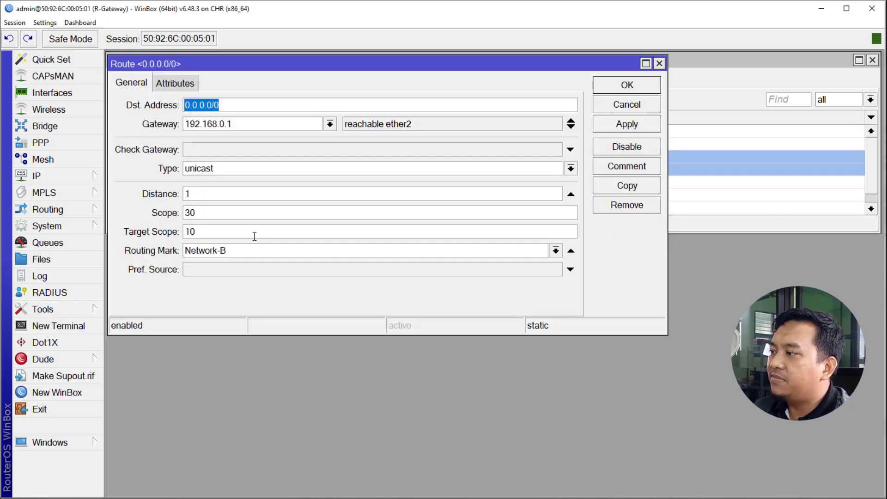
{"action": "left_click", "coordinate": [557, 252]}
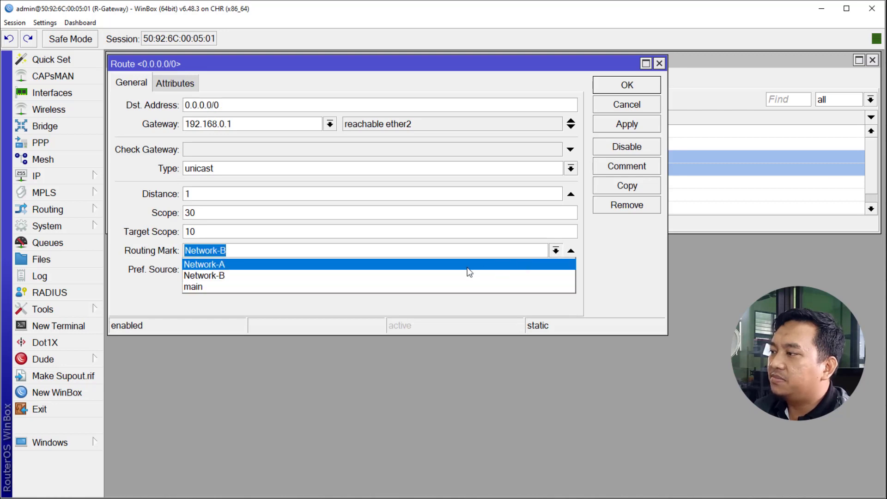
{"action": "left_click", "coordinate": [247, 264]}
{"action": "left_click", "coordinate": [627, 125]}
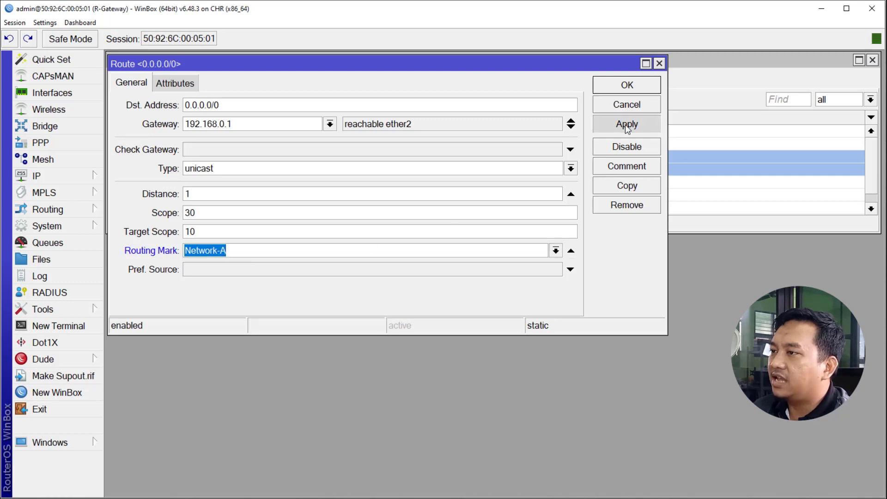
{"action": "left_click", "coordinate": [623, 85]}
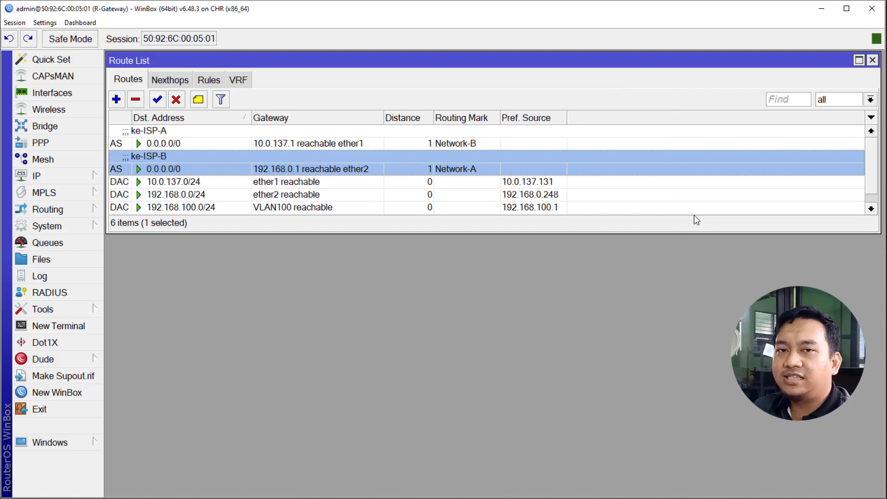
Switch to the PNETLab topology and open PC-01's telnet console in SuperPuTTY
{"action": "left_click", "coordinate": [822, 9]}
{"action": "mouse_move", "coordinate": [134, 180]}
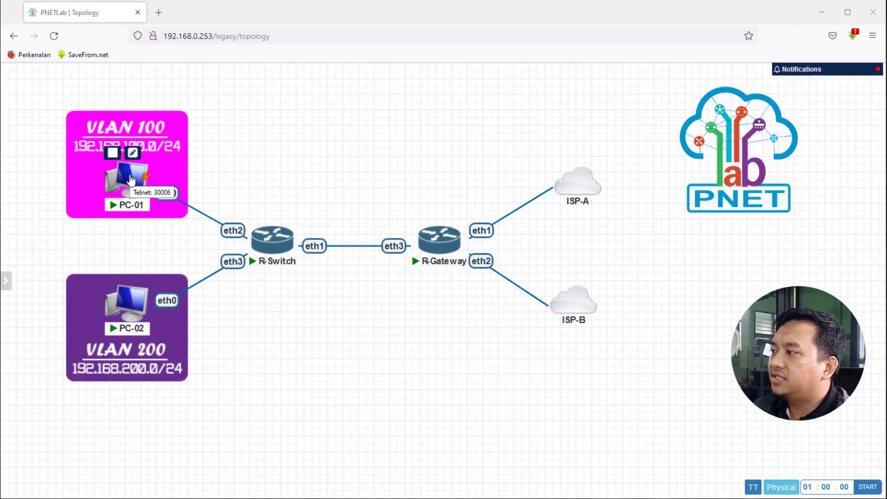
{"action": "left_click", "coordinate": [131, 179]}
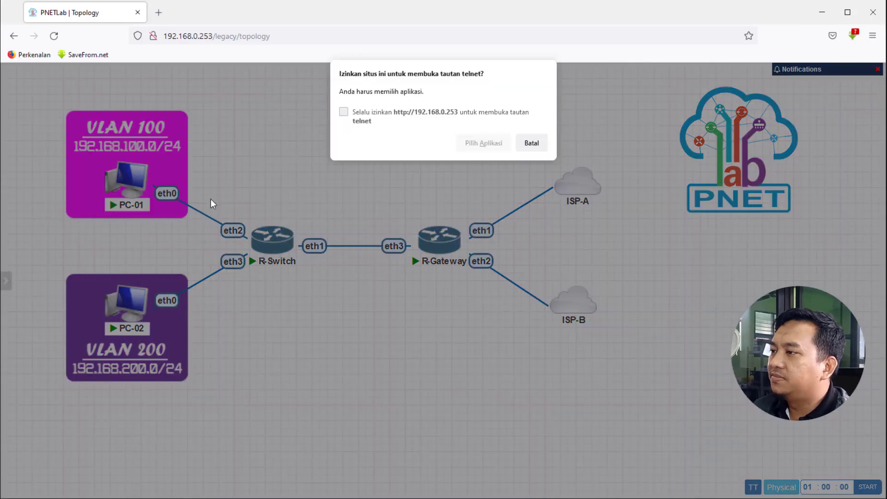
{"action": "left_click", "coordinate": [495, 146]}
{"action": "left_click", "coordinate": [481, 196]}
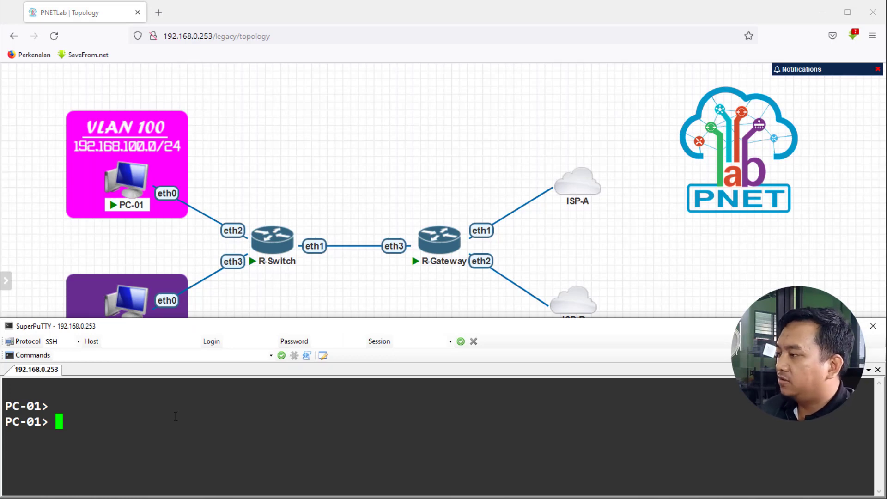
Trace the route from PC-01 with "tracer google.com" and highlight the second hop's address
{"action": "type", "text": "tracer"}
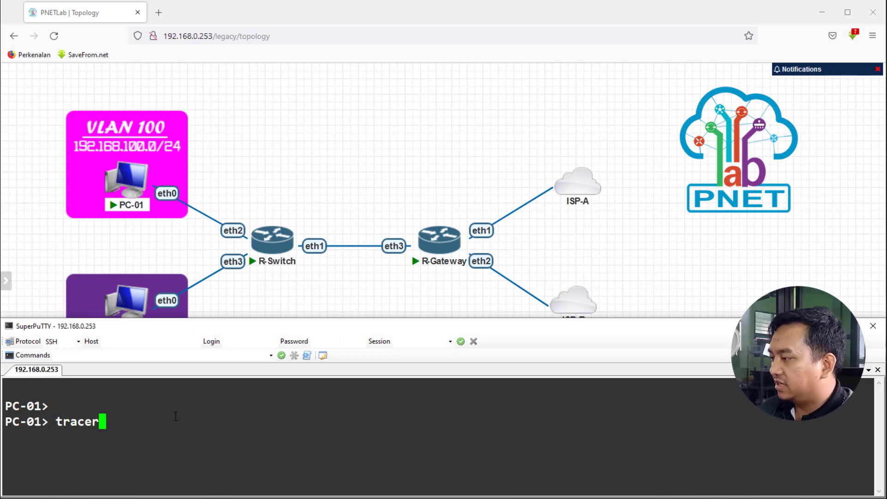
{"action": "type", "text": " google"}
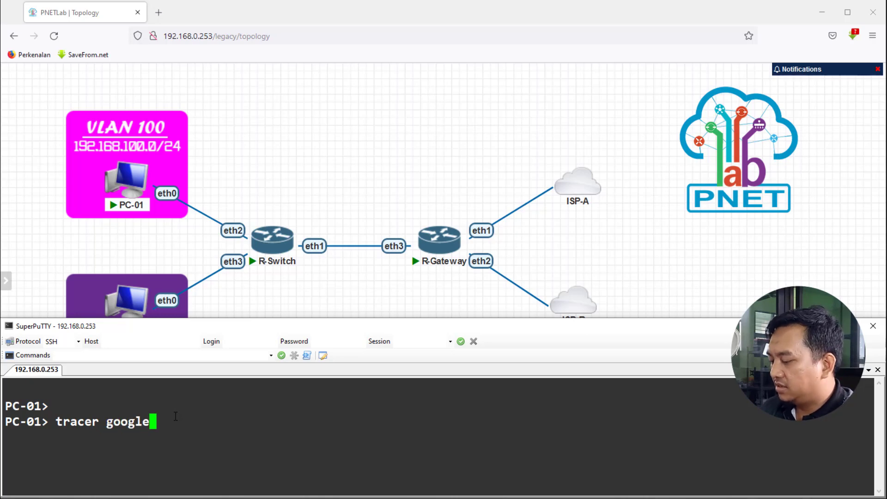
{"action": "type", "text": ".com"}
{"action": "key", "text": "Return"}
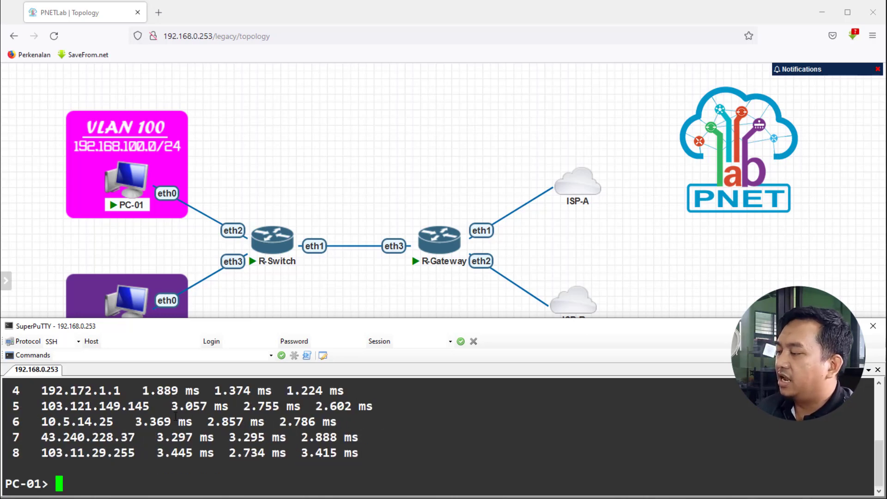
{"action": "scroll", "coordinate": [137, 445], "scroll_direction": "up", "scroll_amount": 2}
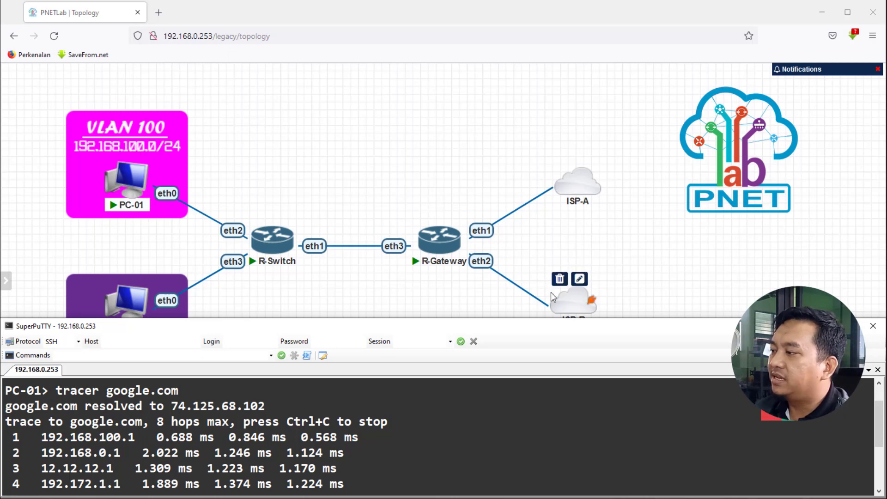
{"action": "left_click_drag", "start_coordinate": [37, 450], "coordinate": [127, 453]}
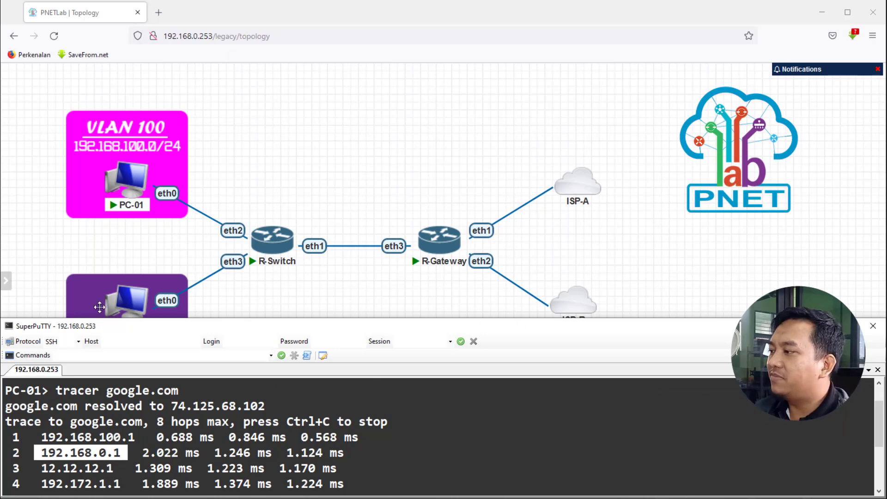
Close PC-01's console, exit SuperPuTTY and open PC-02's telnet console from the topology
{"action": "mouse_move", "coordinate": [147, 295]}
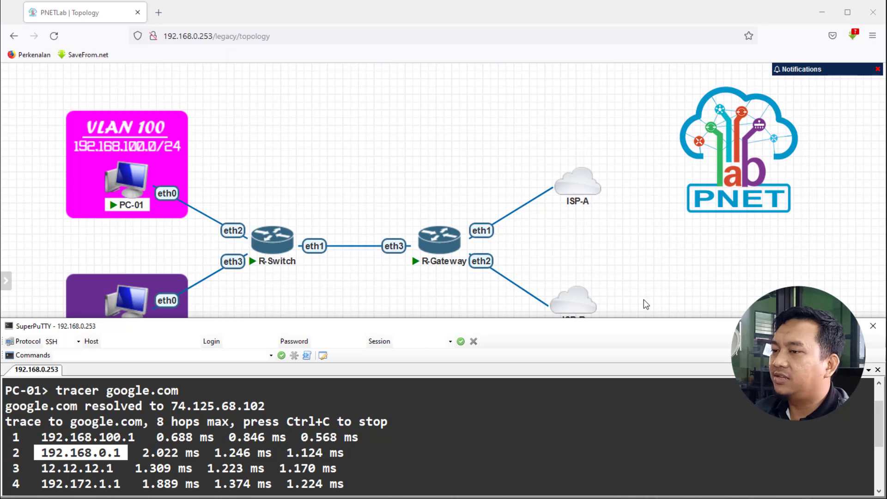
{"action": "left_click", "coordinate": [876, 369]}
{"action": "left_click", "coordinate": [873, 326]}
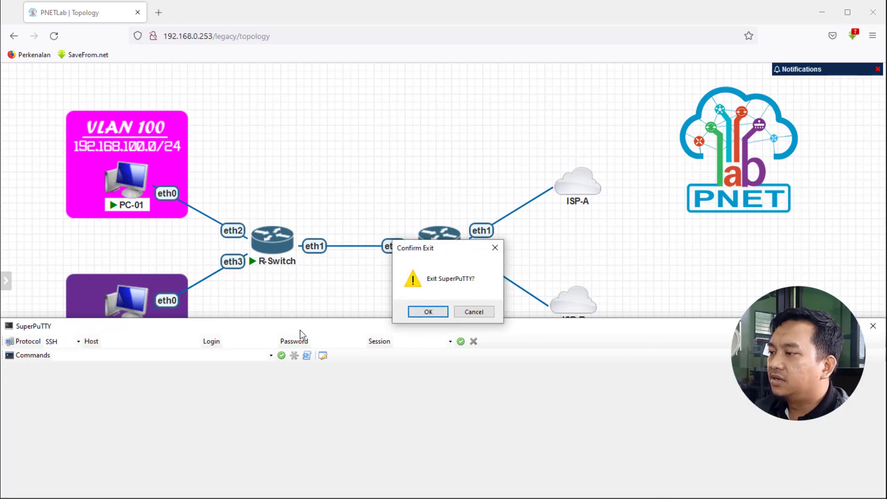
{"action": "left_click", "coordinate": [428, 312]}
{"action": "left_click", "coordinate": [284, 249]}
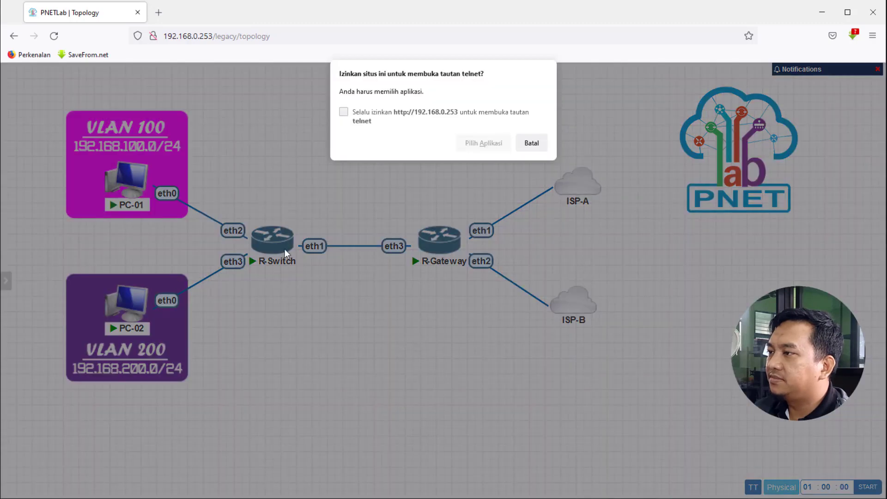
{"action": "left_click", "coordinate": [487, 149]}
{"action": "left_click", "coordinate": [489, 198]}
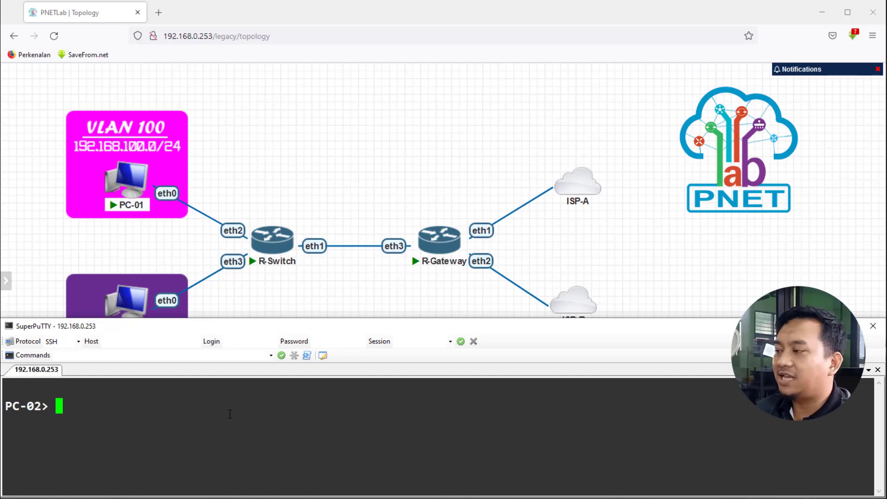
Trace the route from PC-02 with "tracer google.com" and highlight the second hop's address
{"action": "type", "text": "tracer"}
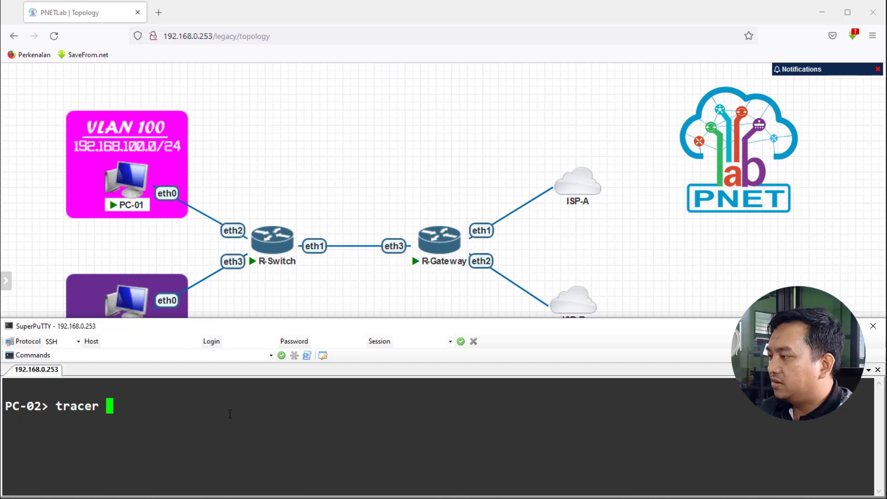
{"action": "type", "text": "google.com"}
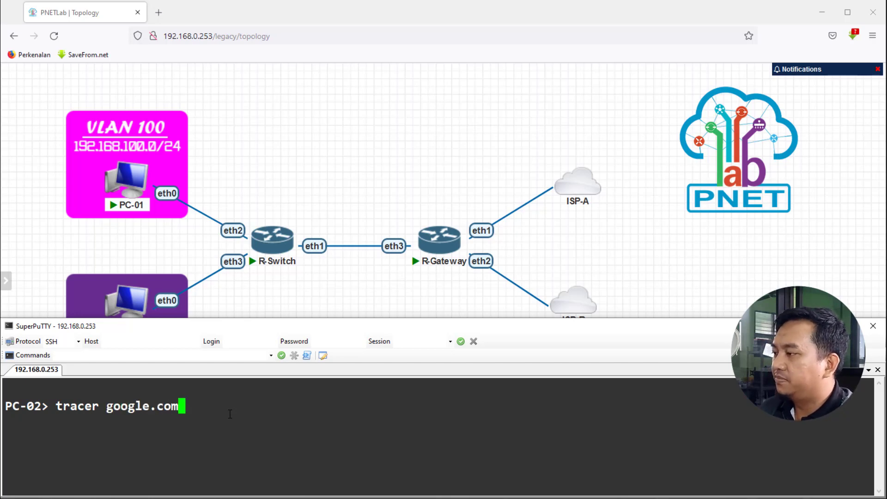
{"action": "key", "text": "Return"}
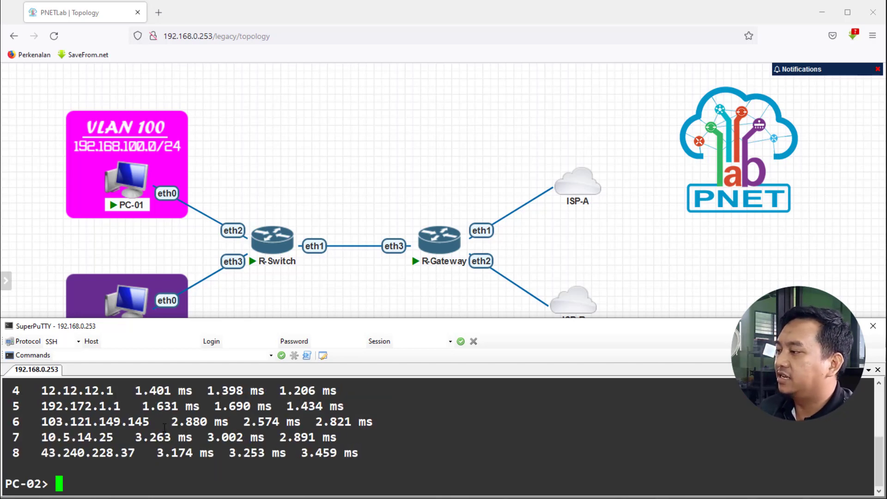
{"action": "scroll", "coordinate": [165, 428], "scroll_direction": "up", "scroll_amount": 2}
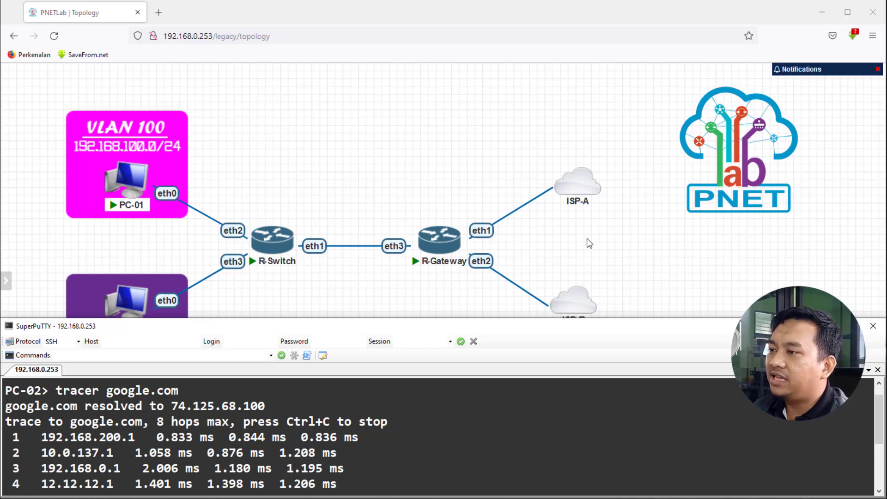
{"action": "mouse_move", "coordinate": [569, 206]}
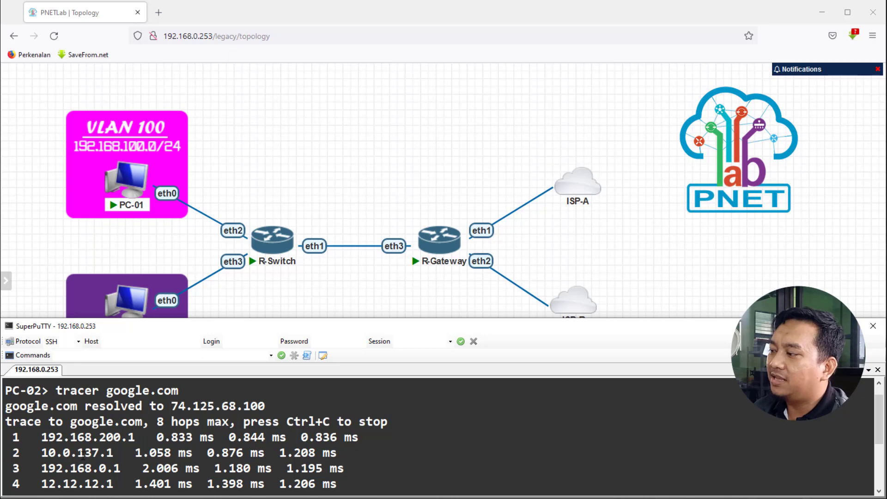
{"action": "left_click_drag", "start_coordinate": [35, 453], "coordinate": [121, 451]}
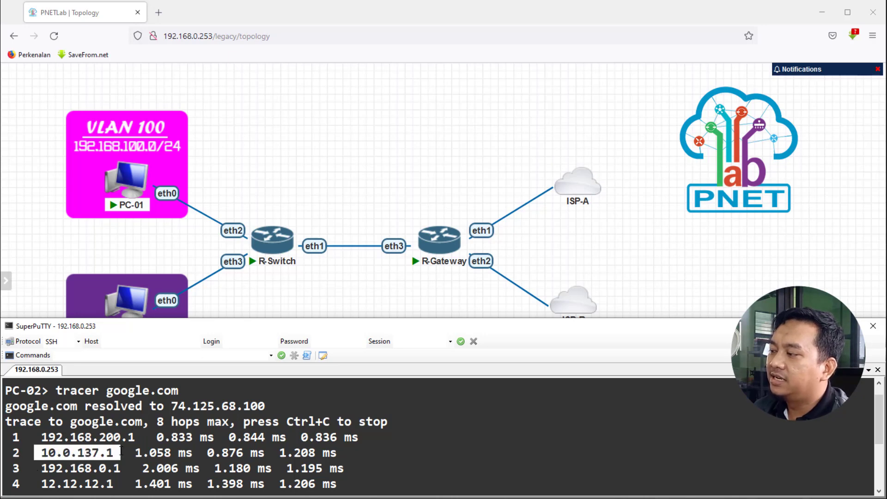